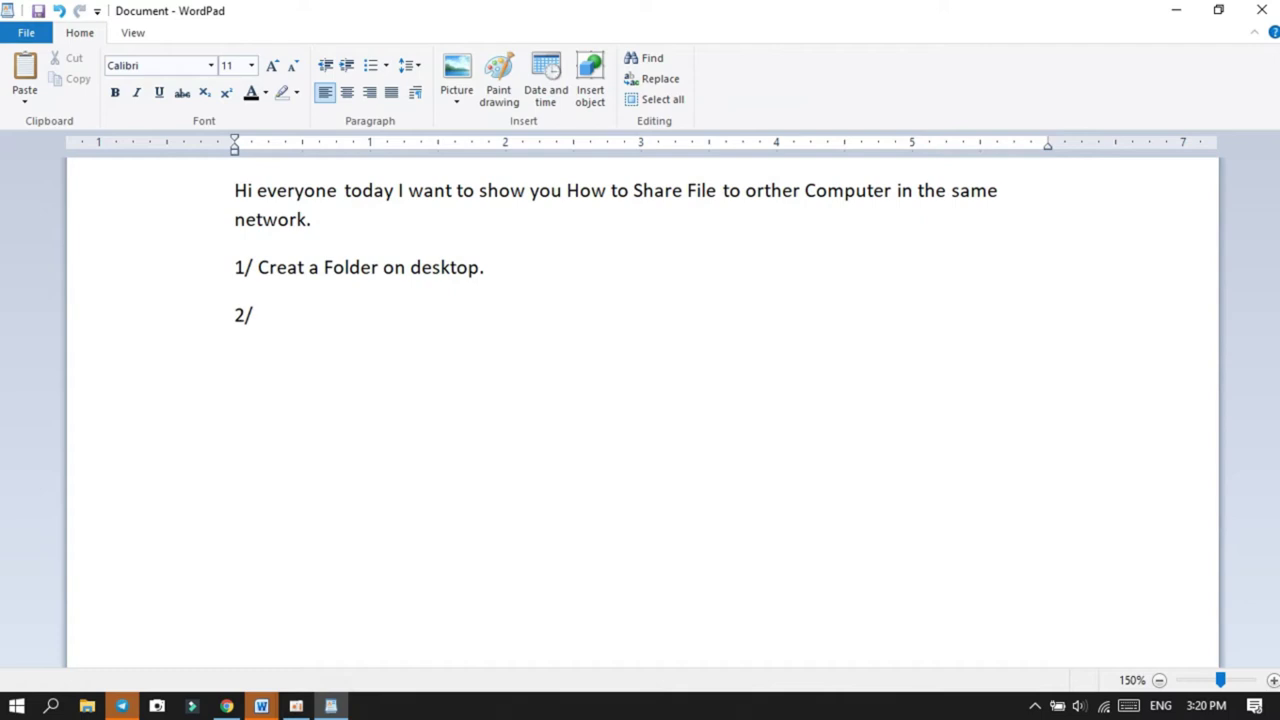
# Write "Then right click on the folfer." as the text of note item 2/.
pyautogui.write('then')
pyautogui.press('BackSpace')
pyautogui.press('BackSpace')
pyautogui.press('BackSpace')
pyautogui.press('BackSpace')
pyautogui.write('Then right cli')
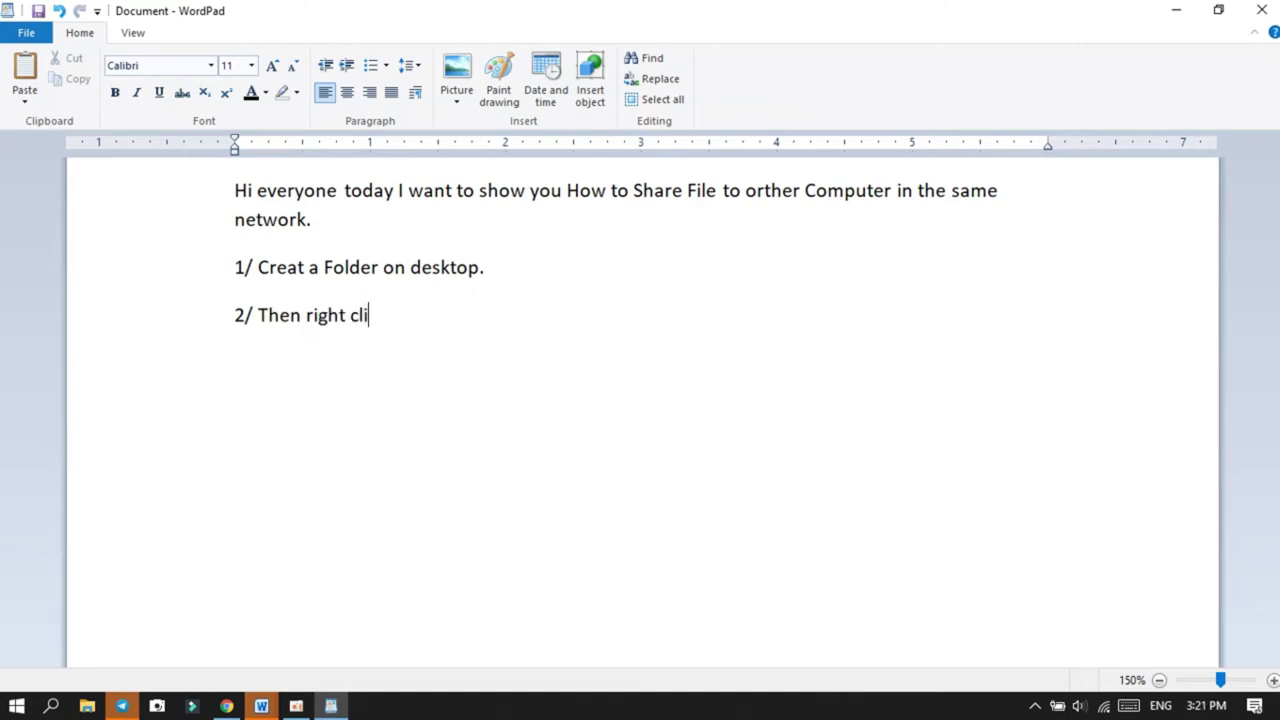
pyautogui.write('ck on the f')
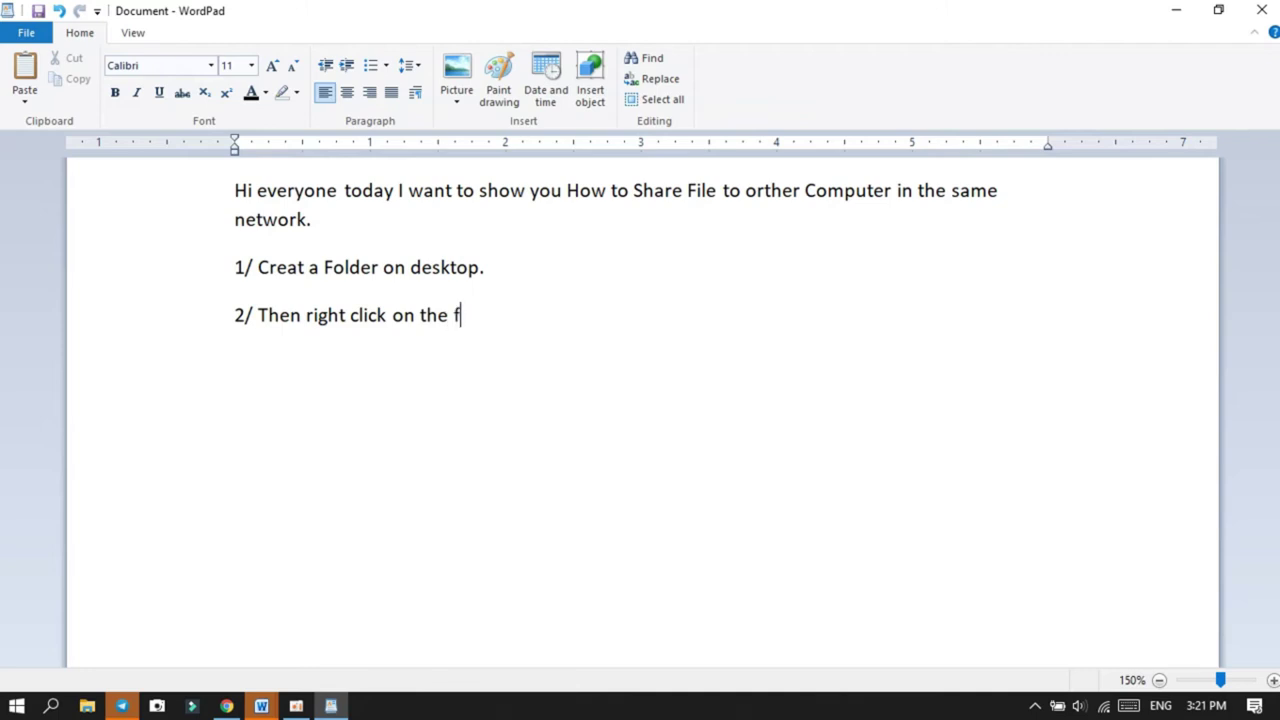
pyautogui.write('olfer.')
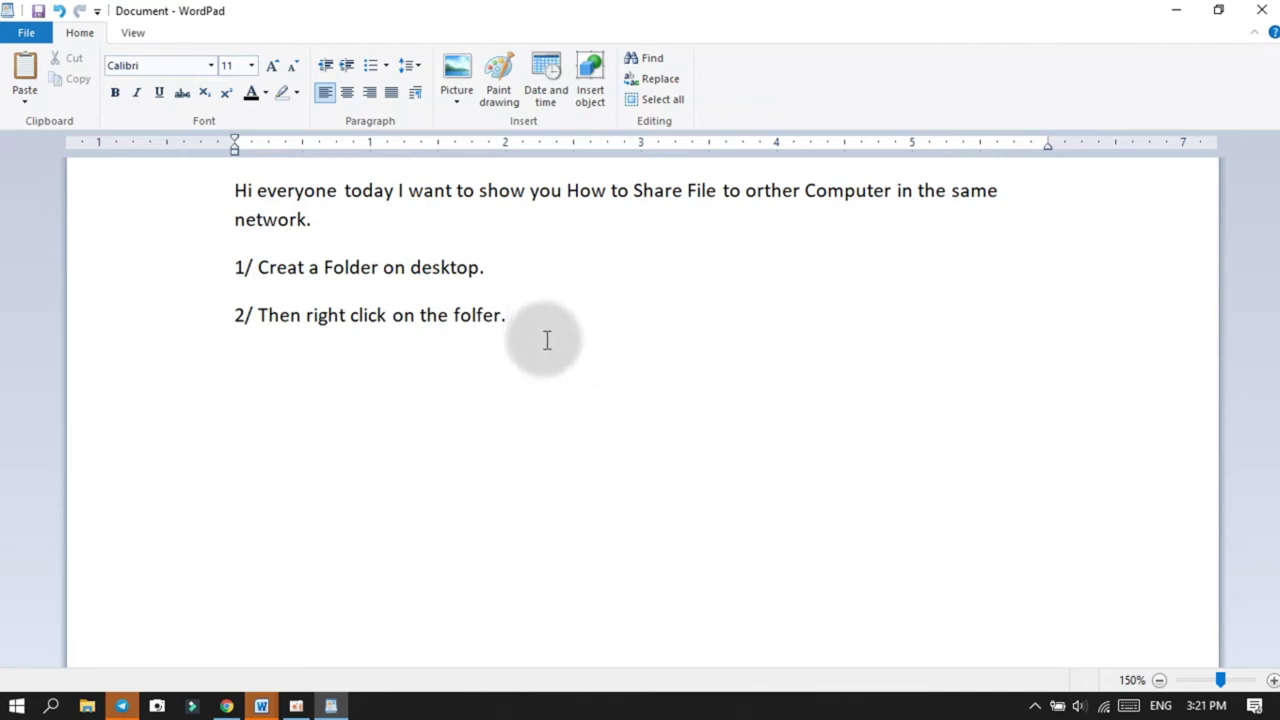
# Examine the commands available for the ShareFile folder on the desktop, and return to the WordPad notes.
pyautogui.click(1177, 16)
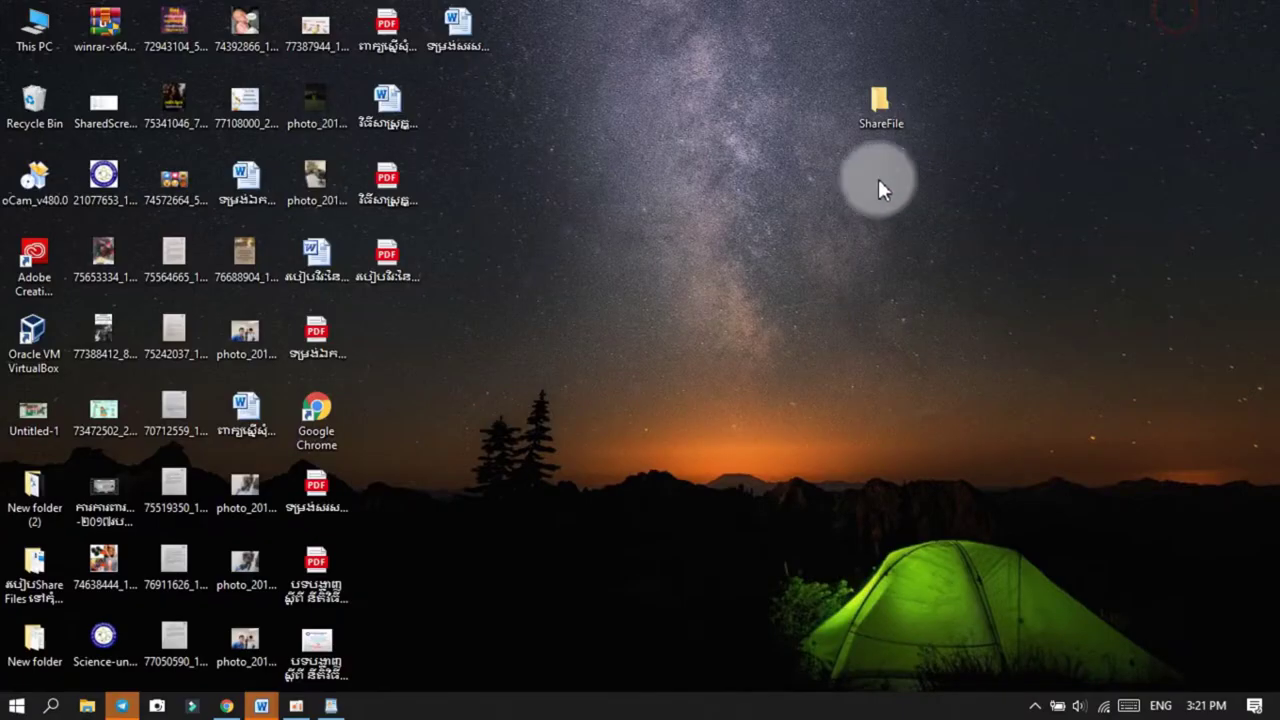
pyautogui.rightClick(880, 110)
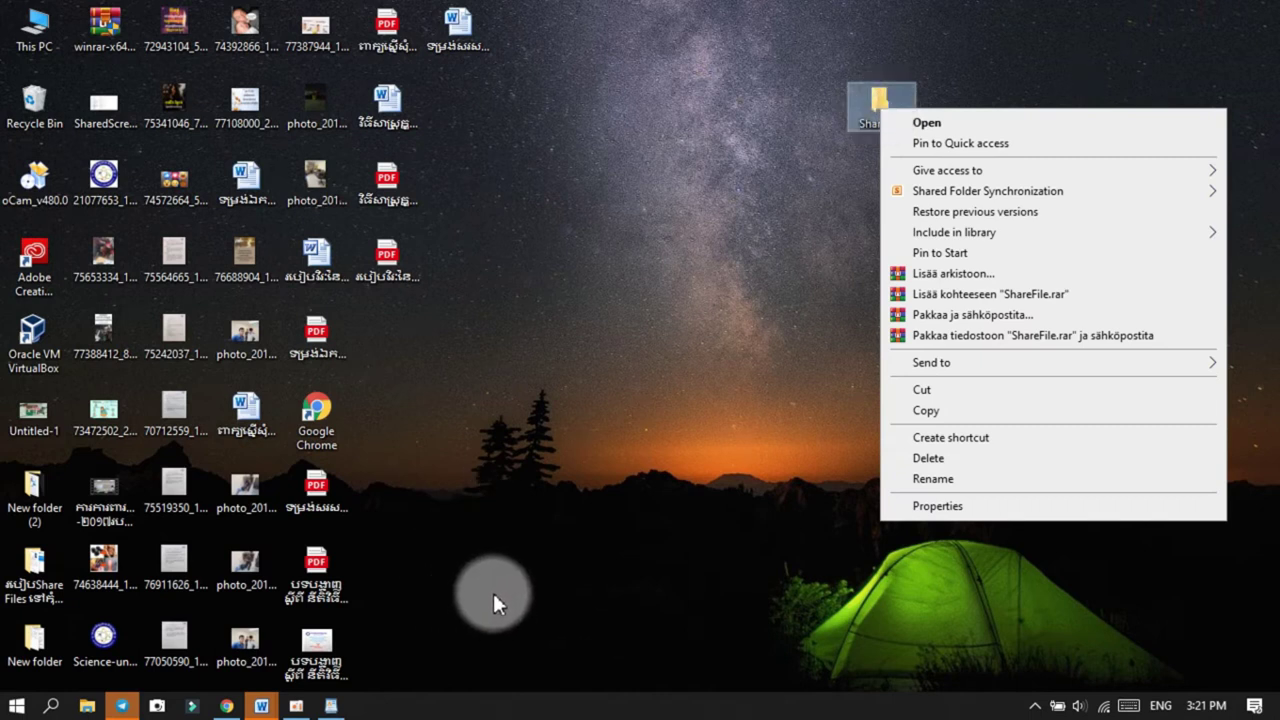
pyautogui.click(518, 508)
pyautogui.click(331, 705)
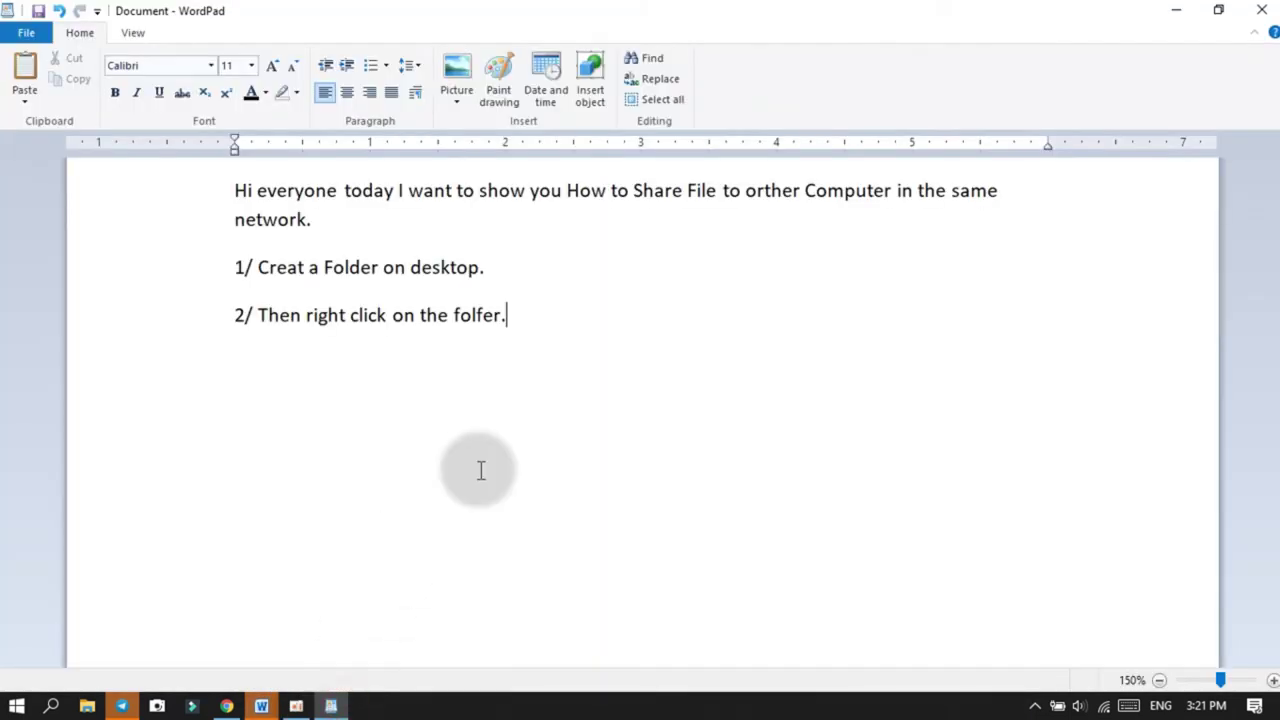
# Extend note item 2/ so that it ends with "and select on properties." after the word "folfer".
pyautogui.click(483, 468)
pyautogui.press('BackSpace')
pyautogui.write('and')
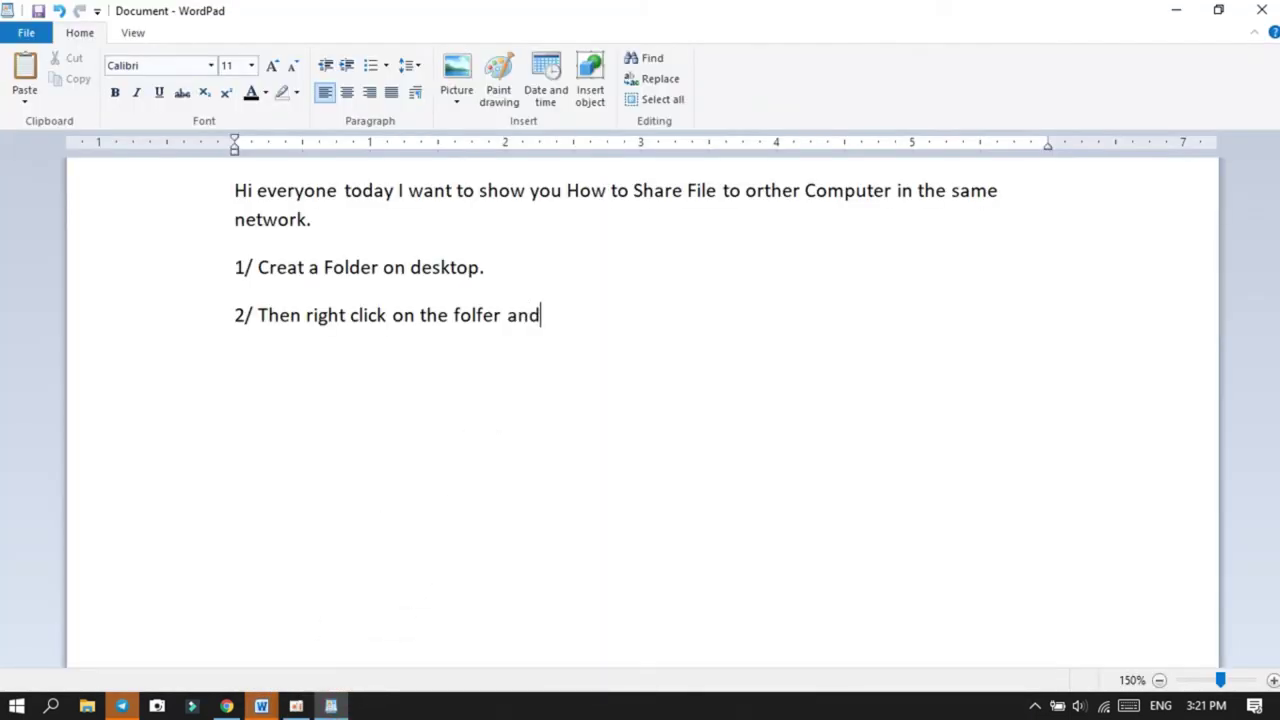
pyautogui.write(' selcet')
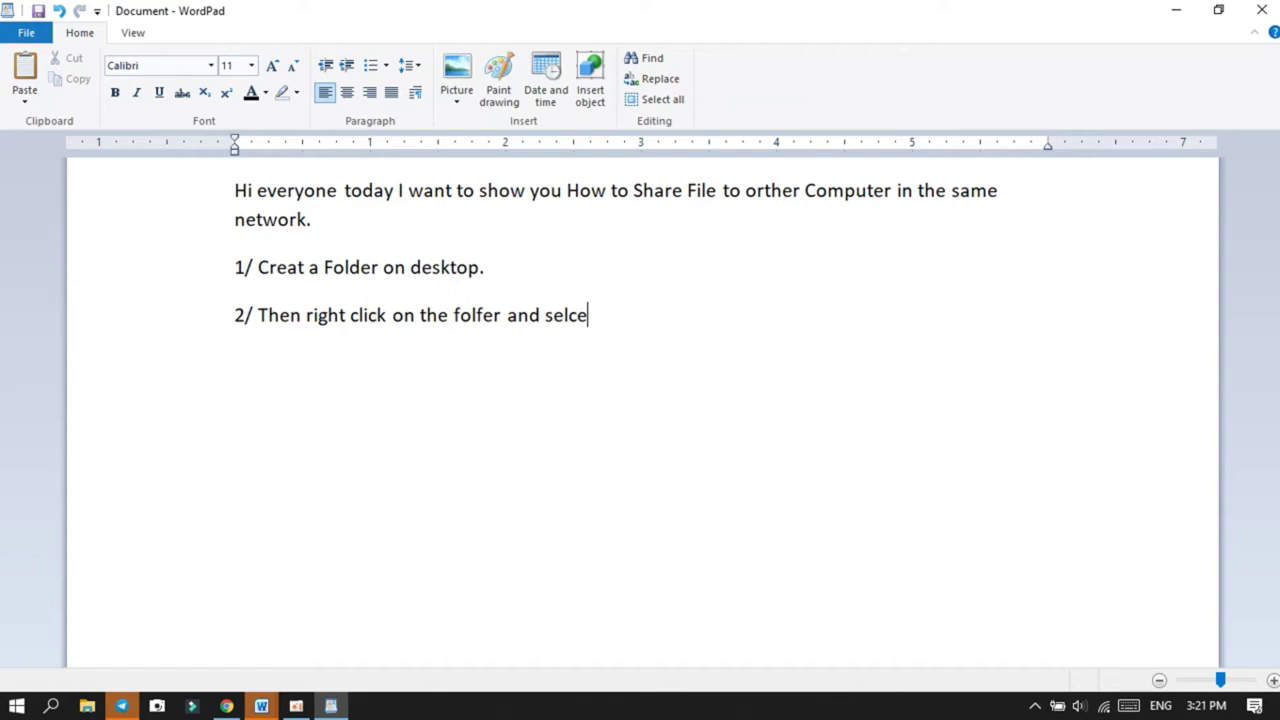
pyautogui.press('BackSpace')
pyautogui.press('BackSpace')
pyautogui.press('BackSpace')
pyautogui.write('ect on pro')
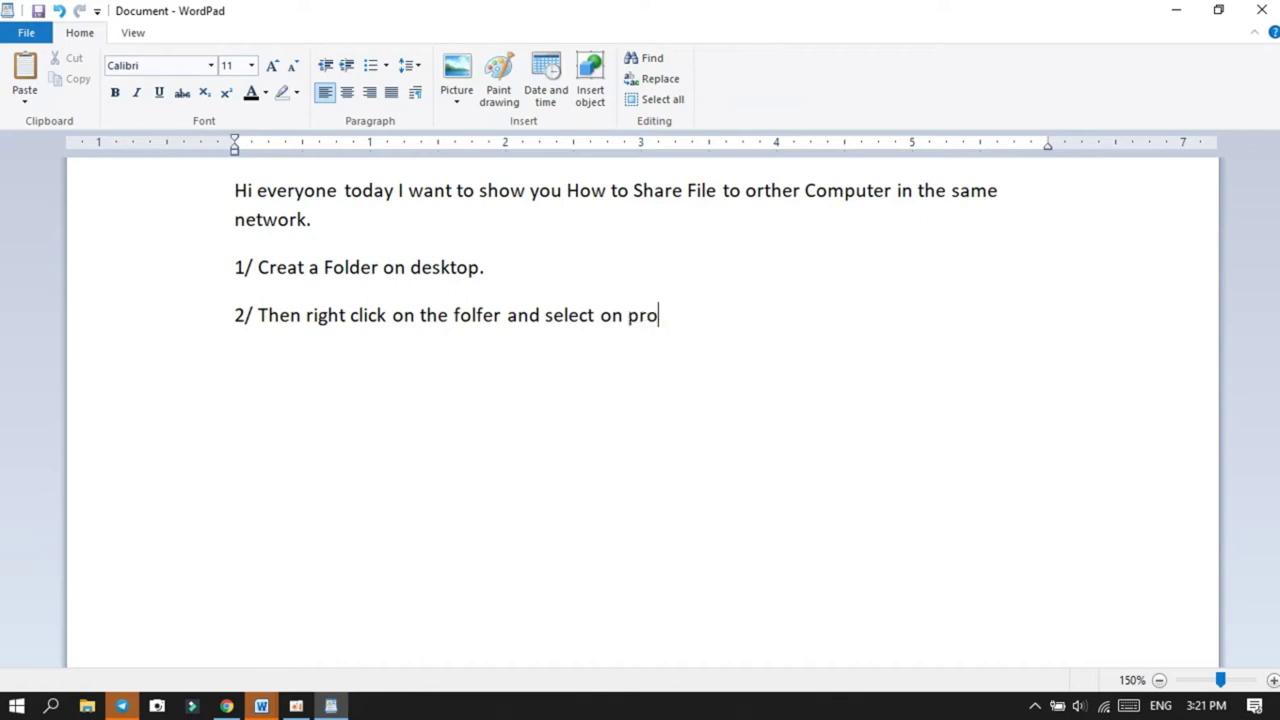
pyautogui.write('perties.')
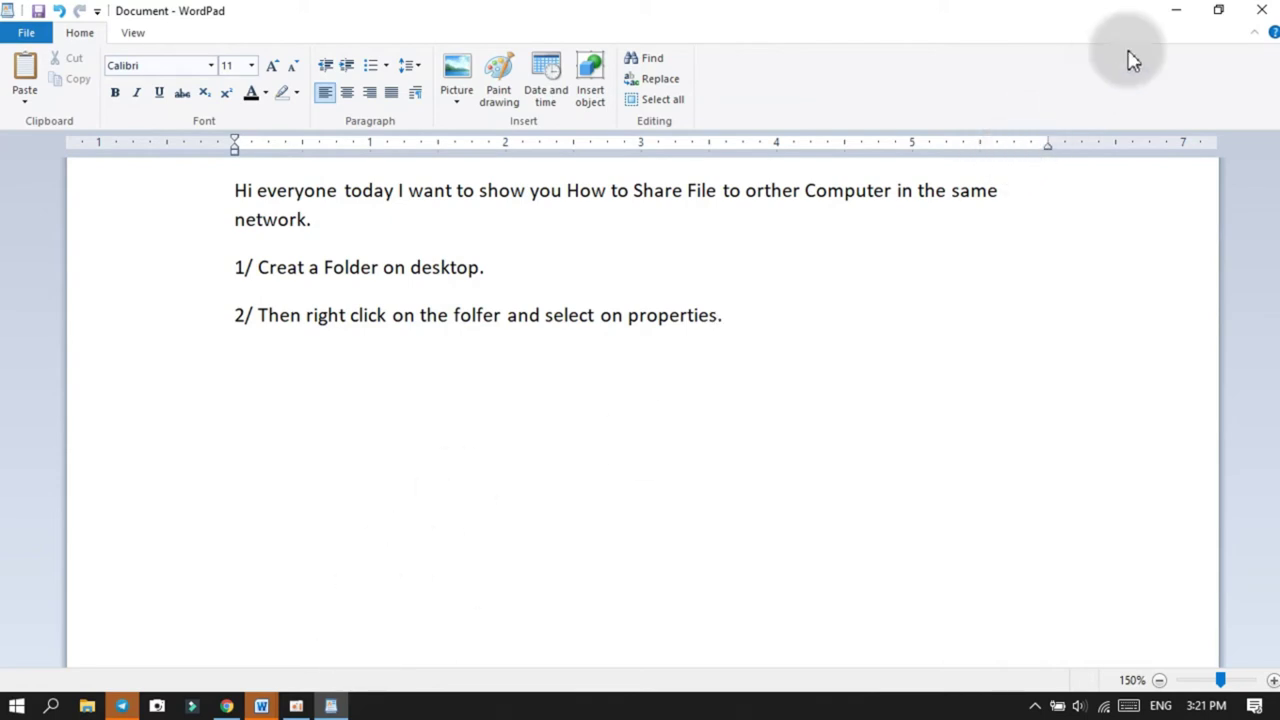
# Switch to the desktop and open the properties of the ShareFile folder.
pyautogui.click(1176, 10)
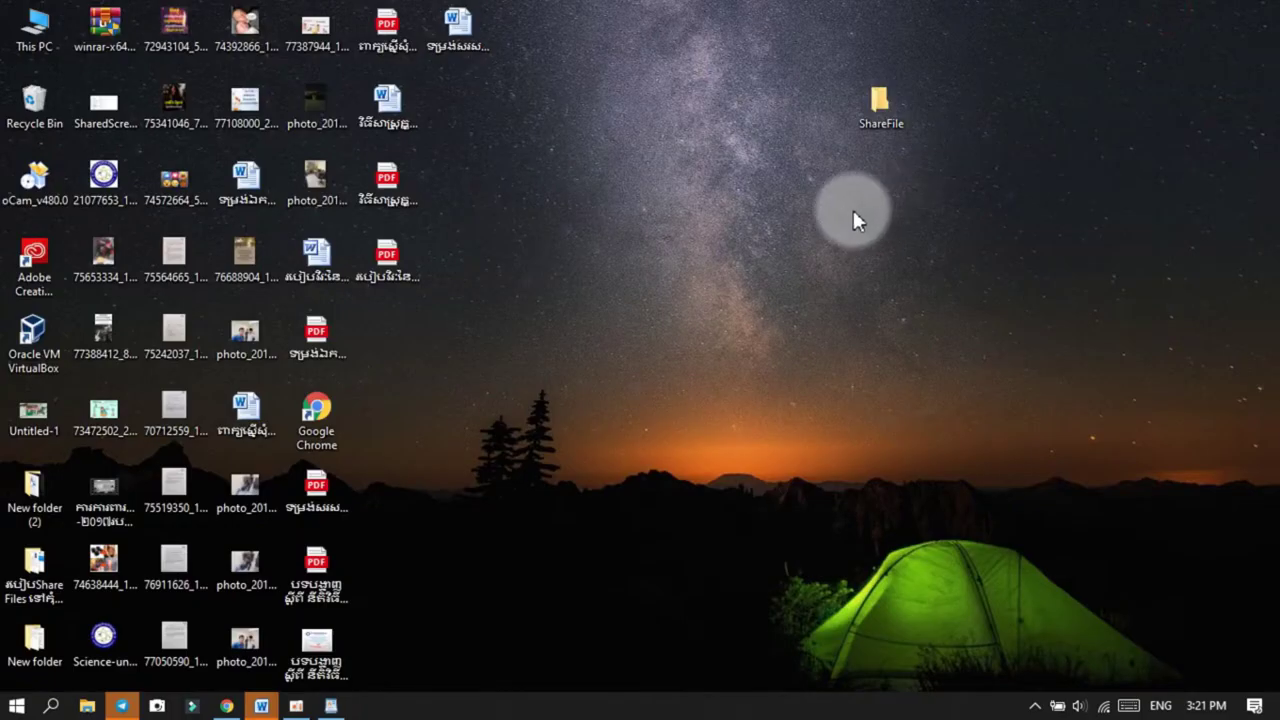
pyautogui.rightClick(872, 101)
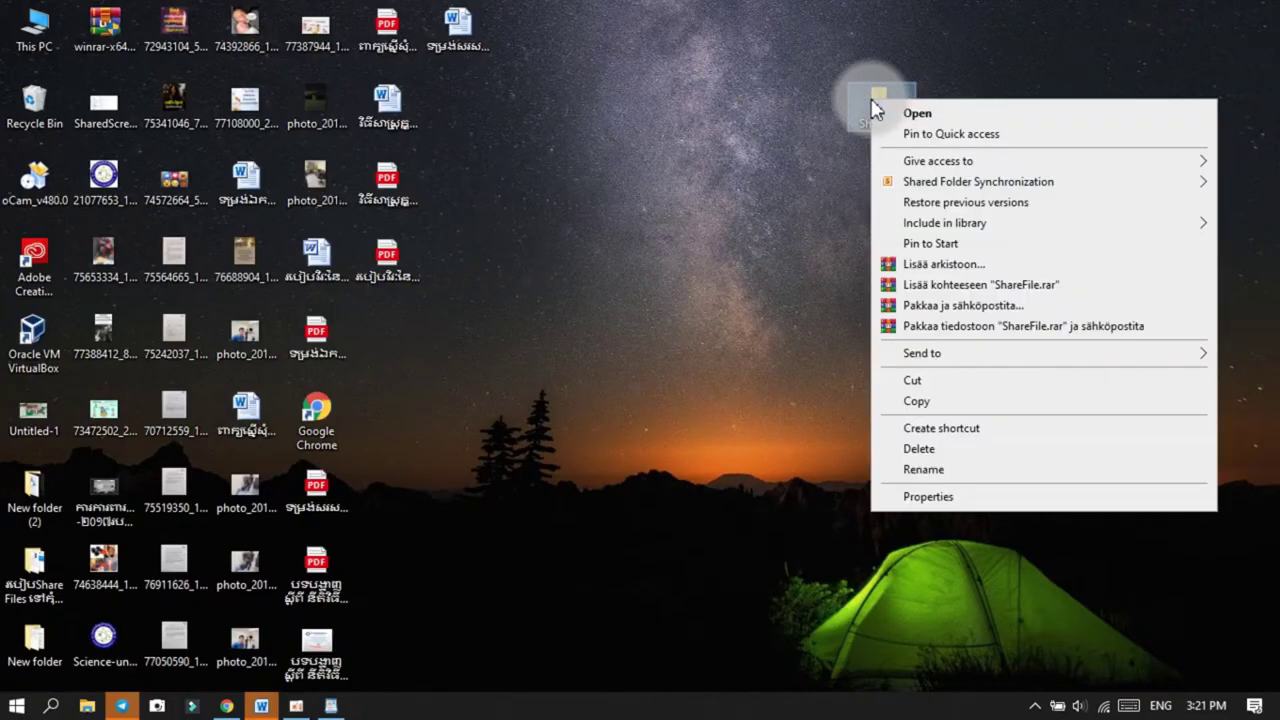
pyautogui.click(973, 497)
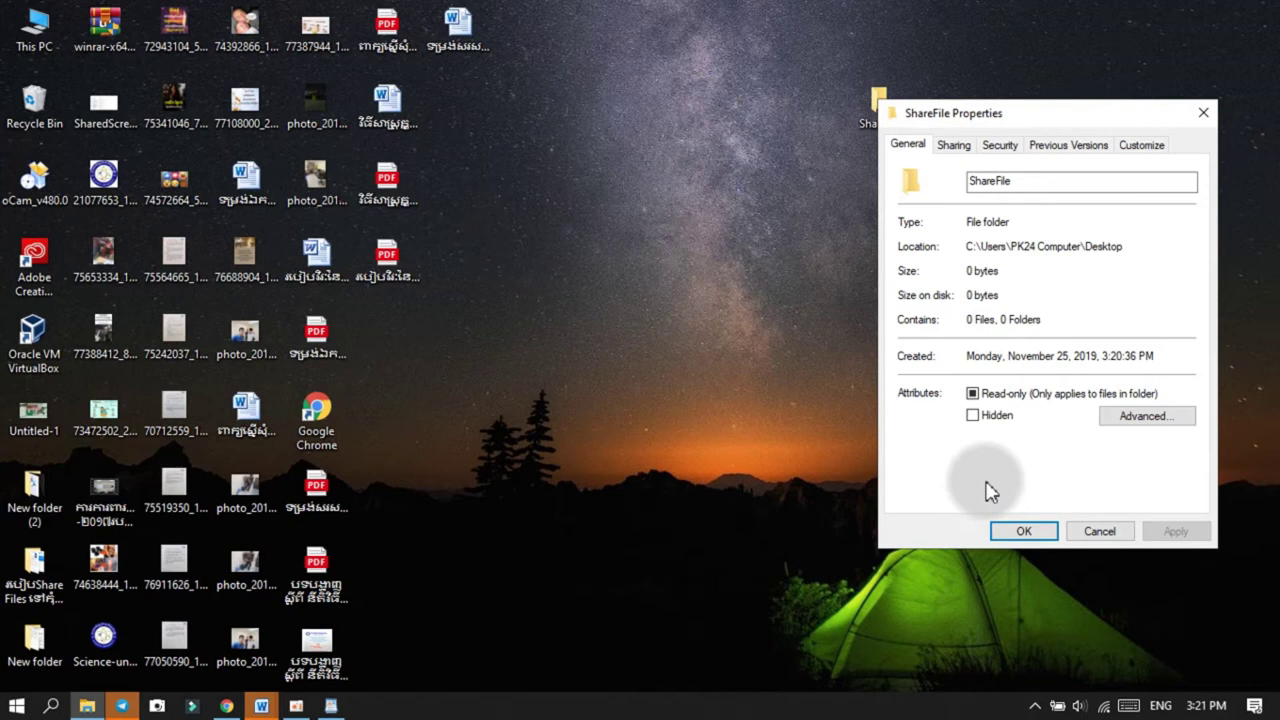
# Bring back the WordPad notes and arrange them below the ShareFile properties so both can be seen together.
pyautogui.click(338, 712)
pyautogui.moveTo(766, 9); pyautogui.dragTo(707, 127)
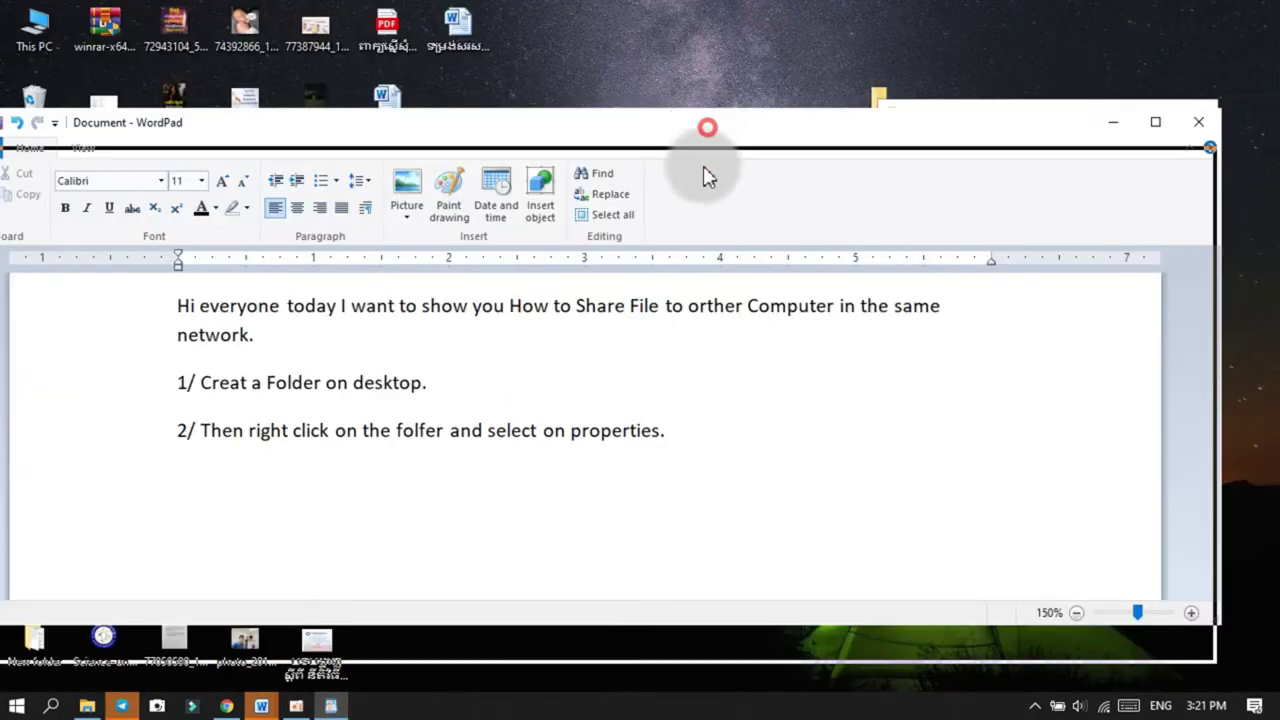
pyautogui.moveTo(705, 172); pyautogui.dragTo(723, 266)
pyautogui.moveTo(1075, 118); pyautogui.dragTo(1010, 20)
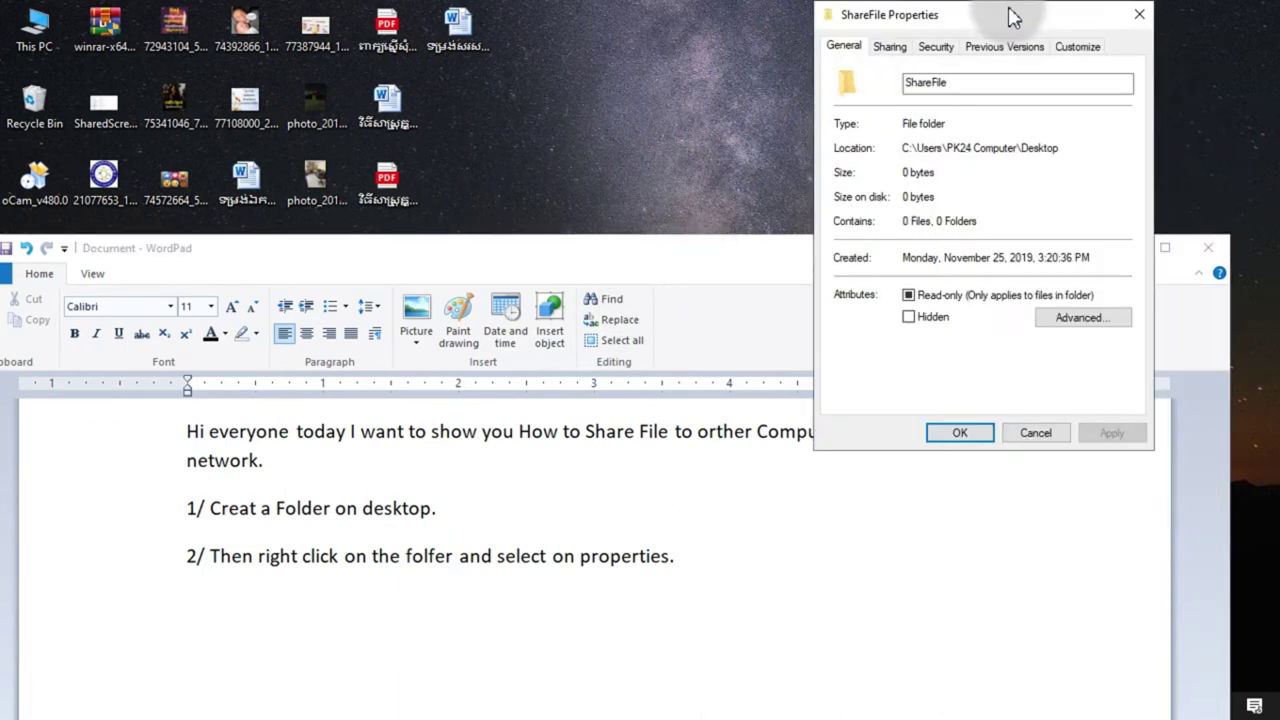
# Add the line "3/ And select on Sharing." to the notes and show the ShareFile folder's sharing settings.
pyautogui.click(684, 562)
pyautogui.press('Return')
pyautogui.write('3/')
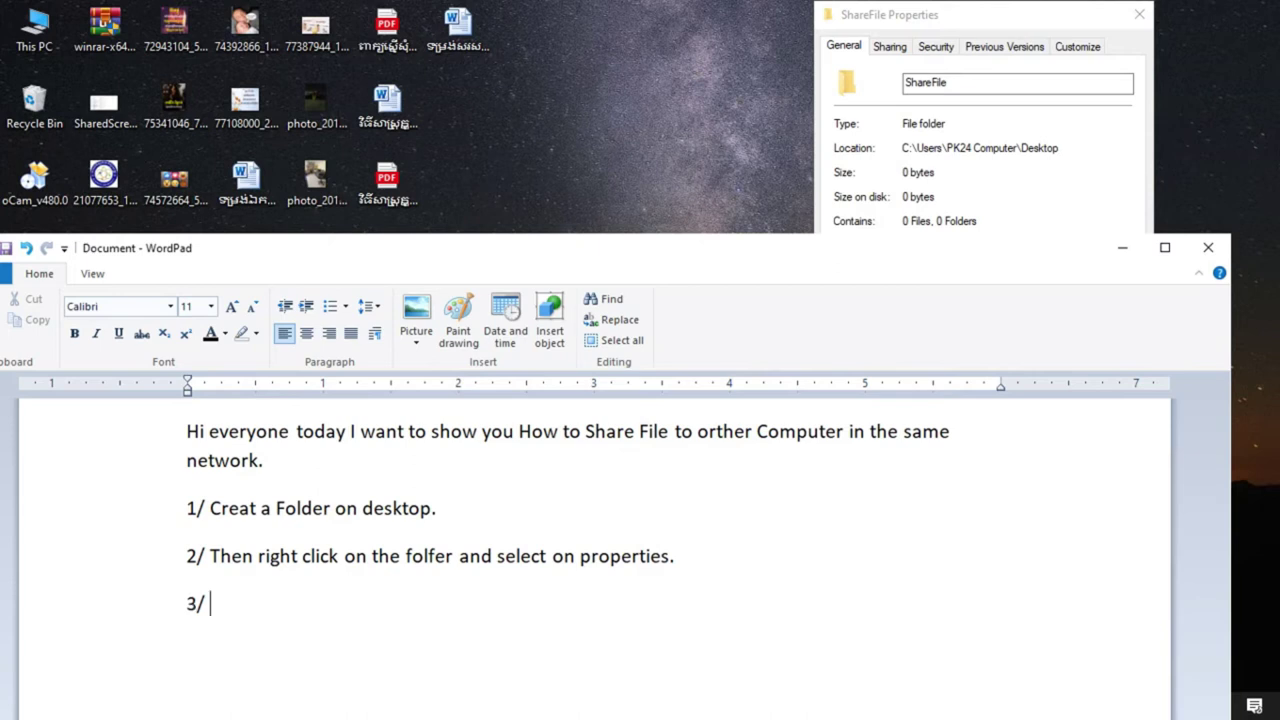
pyautogui.write(' And select')
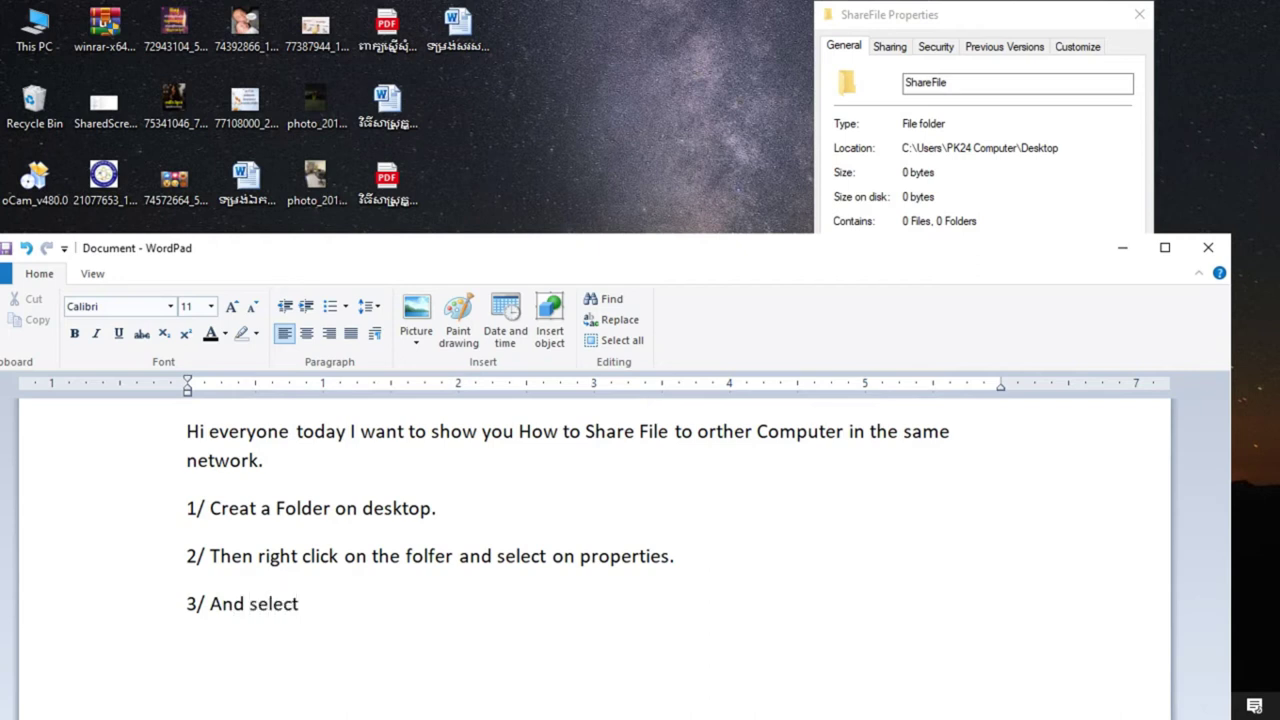
pyautogui.write(' on Sharing')
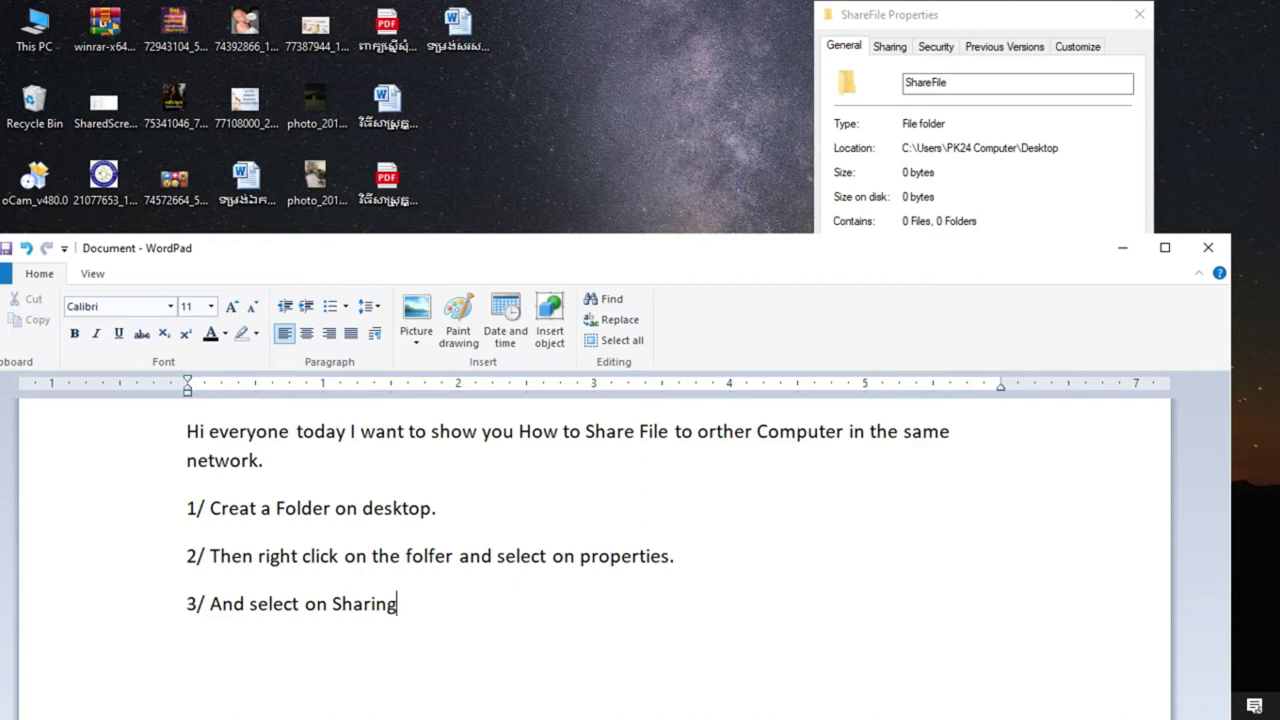
pyautogui.write('.')
pyautogui.click(1086, 124)
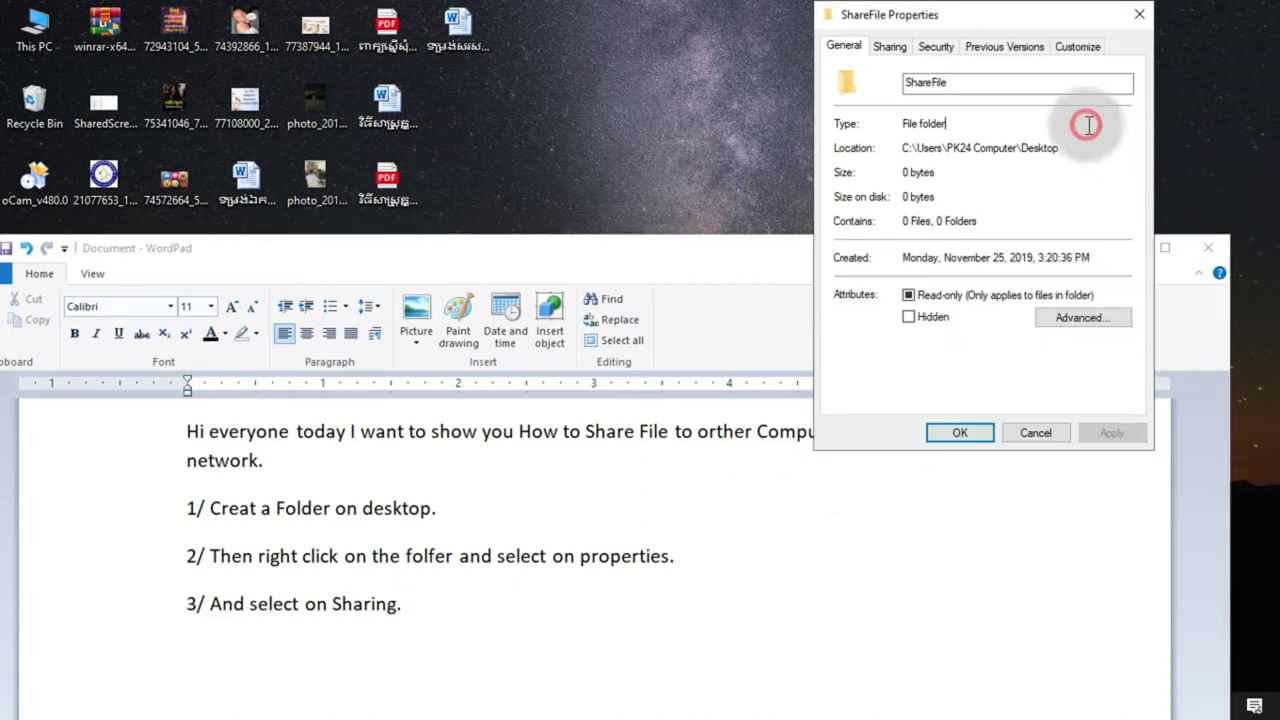
pyautogui.click(894, 52)
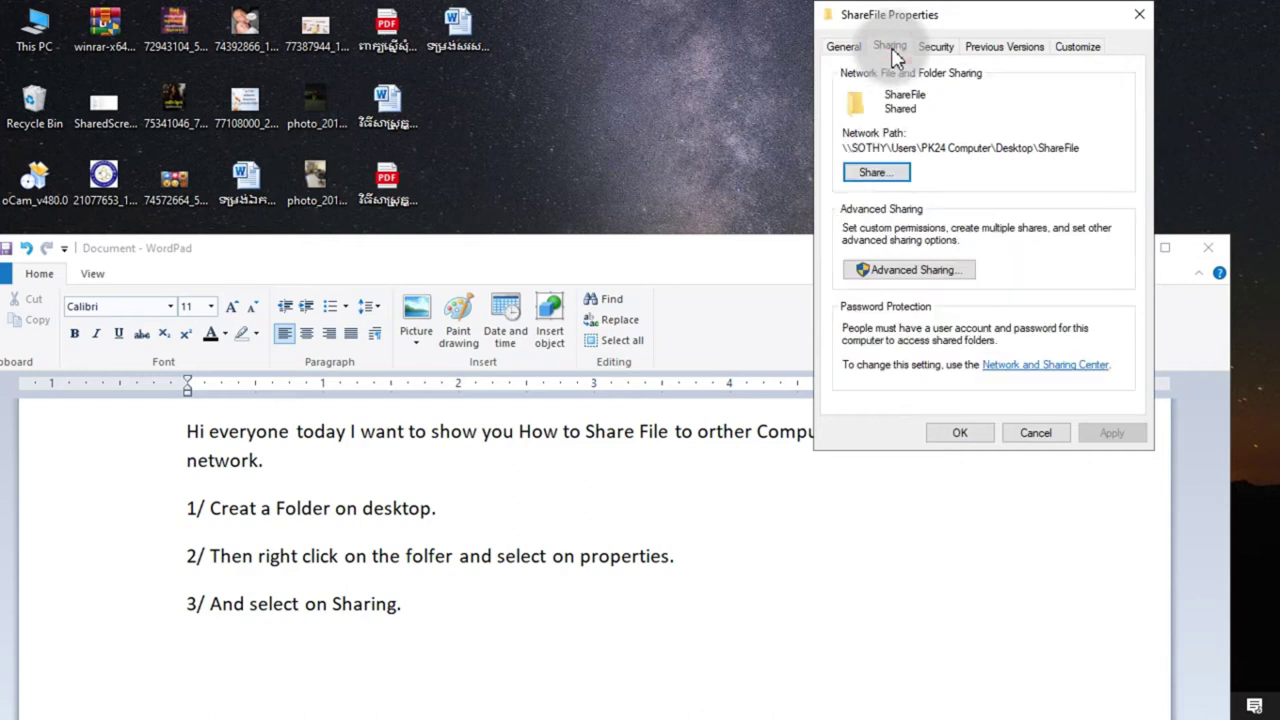
# Add the line "4/ And select on share on select everyone and add it." to the notes.
pyautogui.click(457, 608)
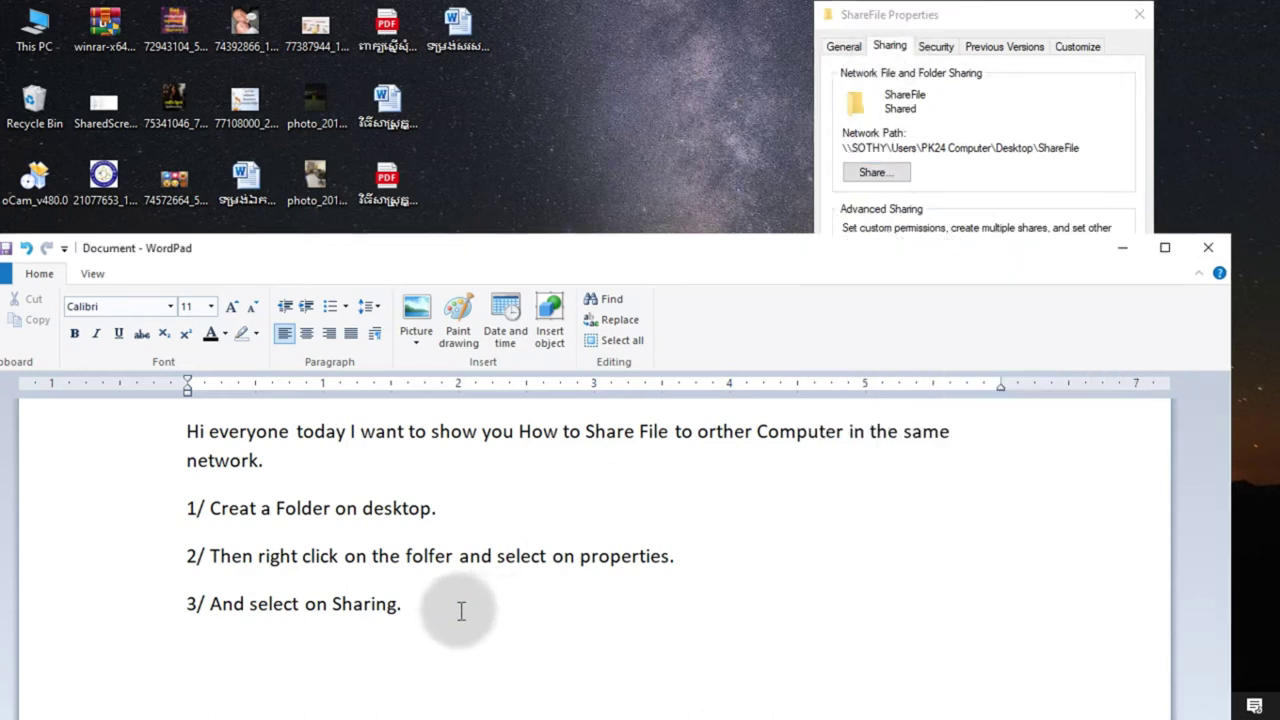
pyautogui.press('Return')
pyautogui.write('4/ ')
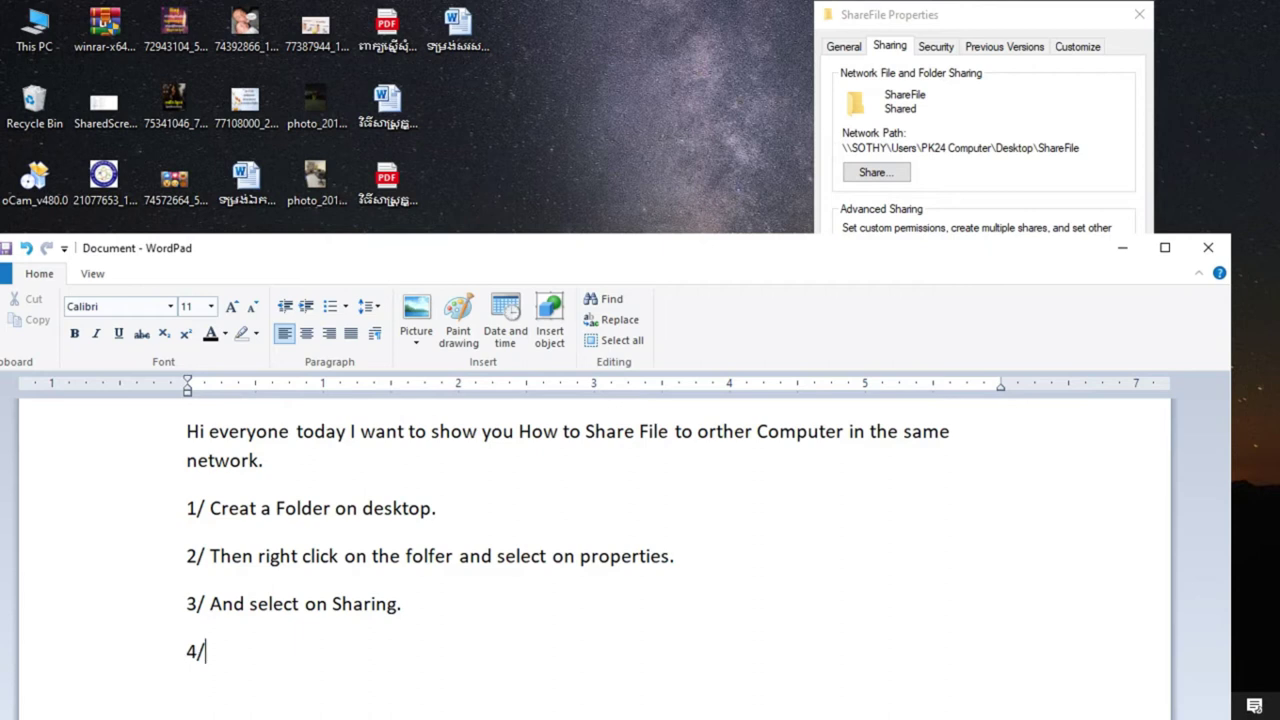
pyautogui.write('And select ')
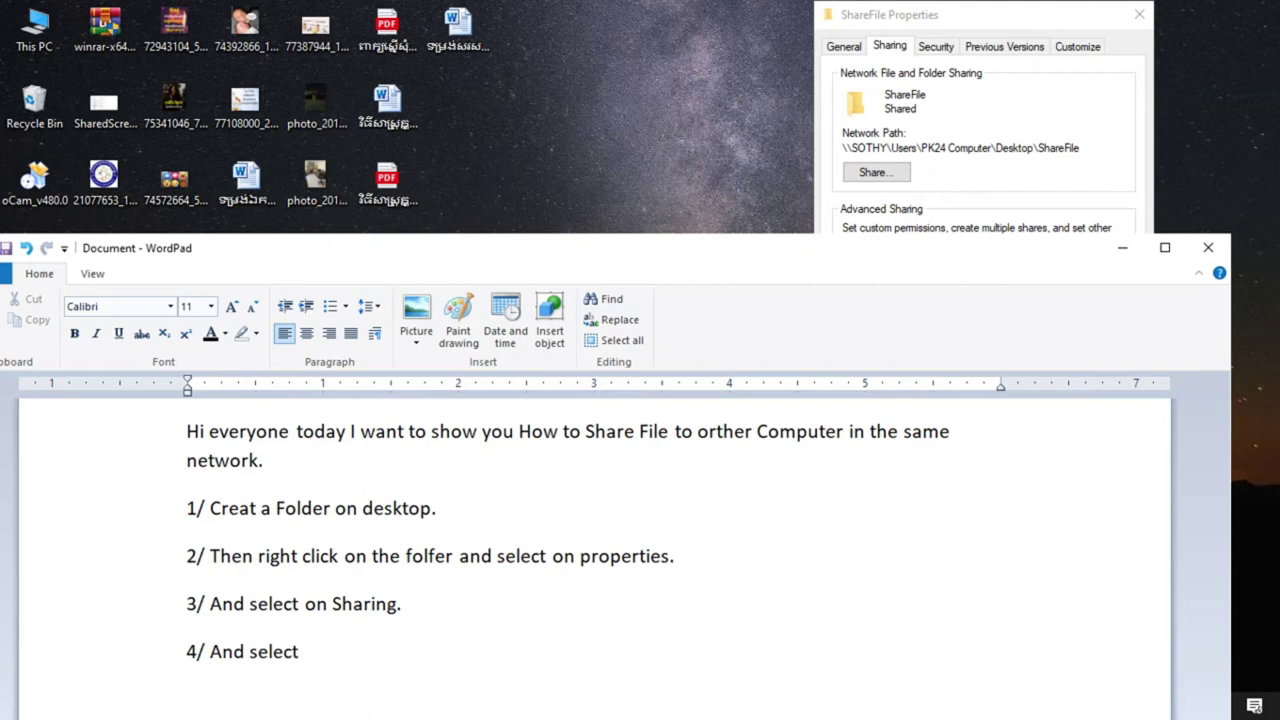
pyautogui.write('on sharee')
pyautogui.press('BackSpace')
pyautogui.write('on ')
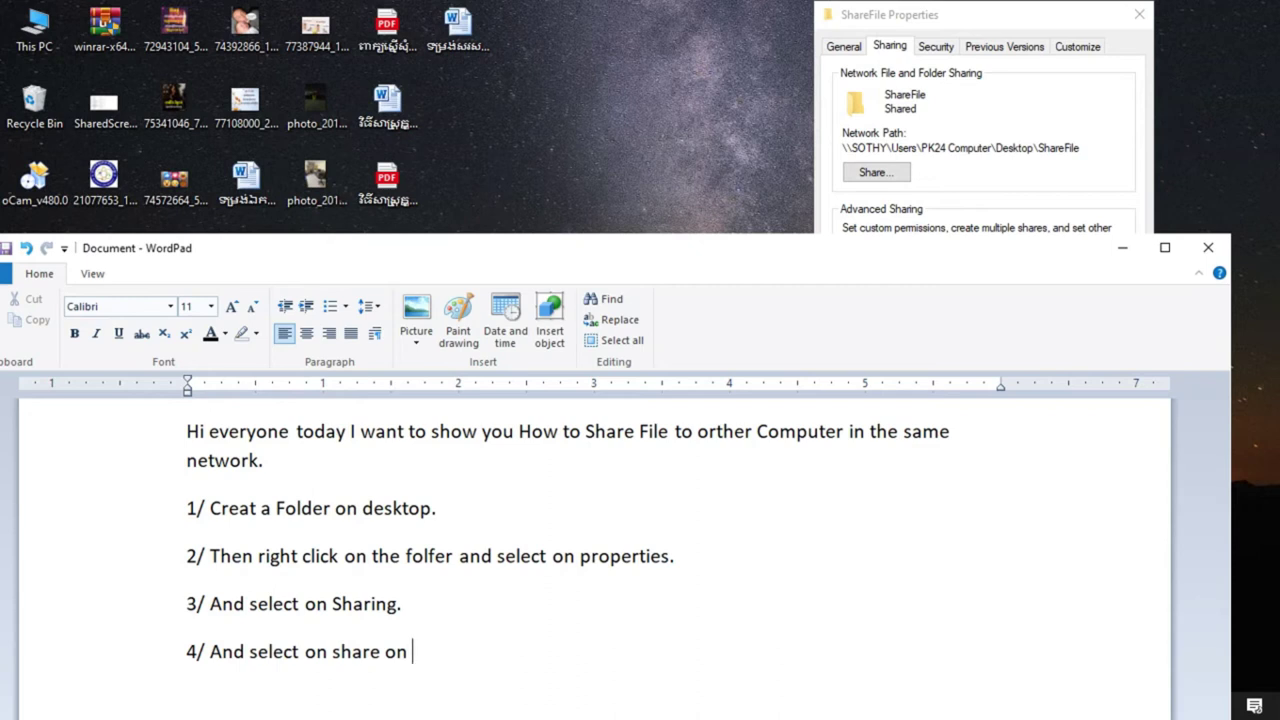
pyautogui.write('select ev')
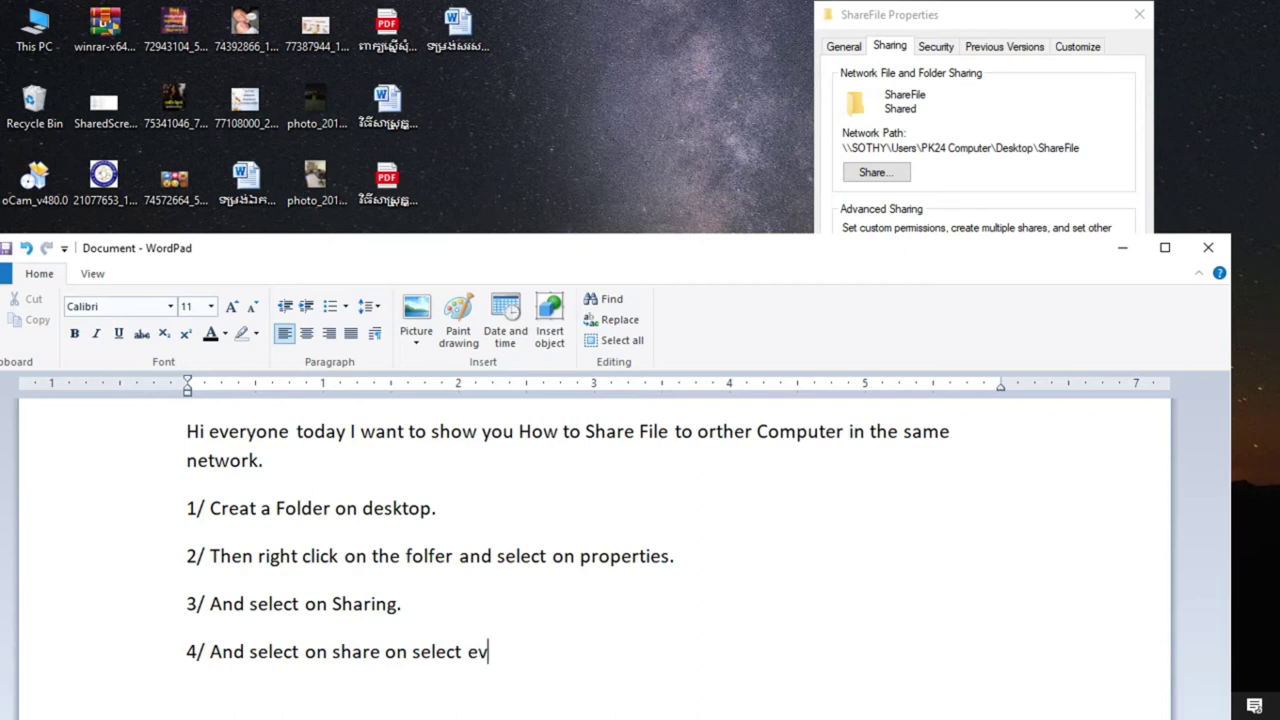
pyautogui.write('eryone and ')
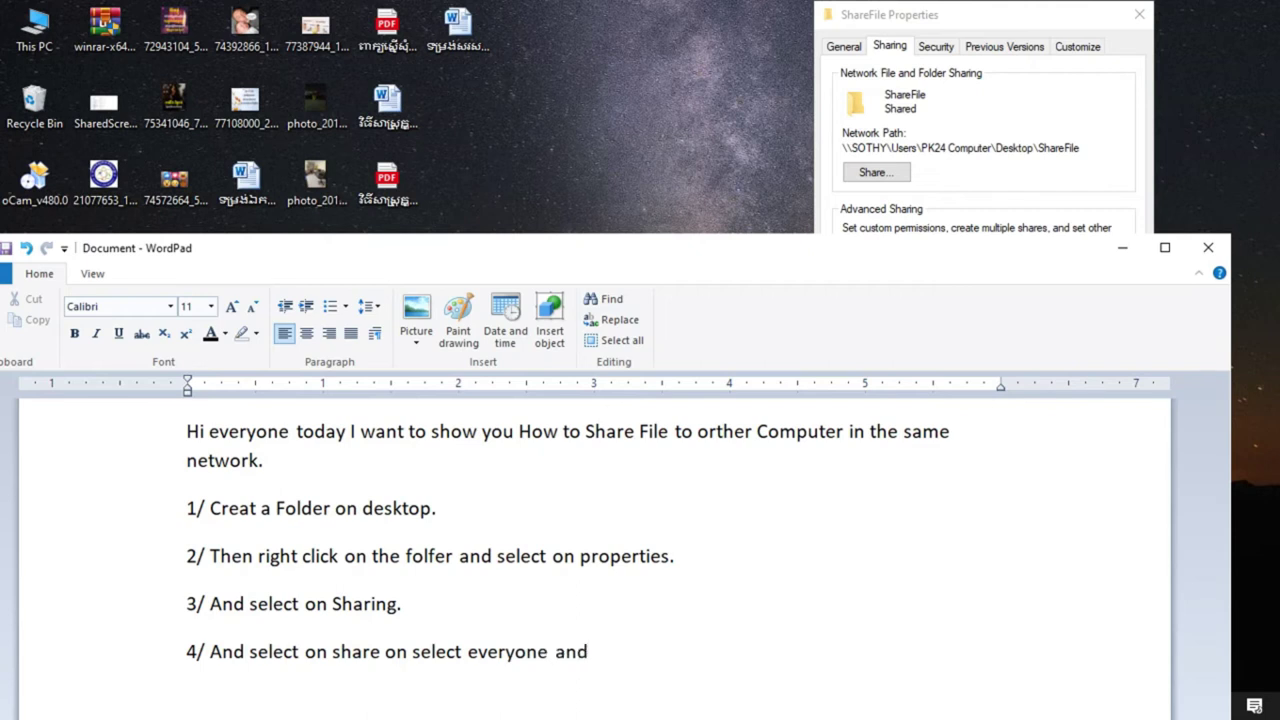
pyautogui.write('add it.')
# Start sharing the ShareFile folder over the network and choose Everyone as the people to share with.
pyautogui.click(1100, 108)
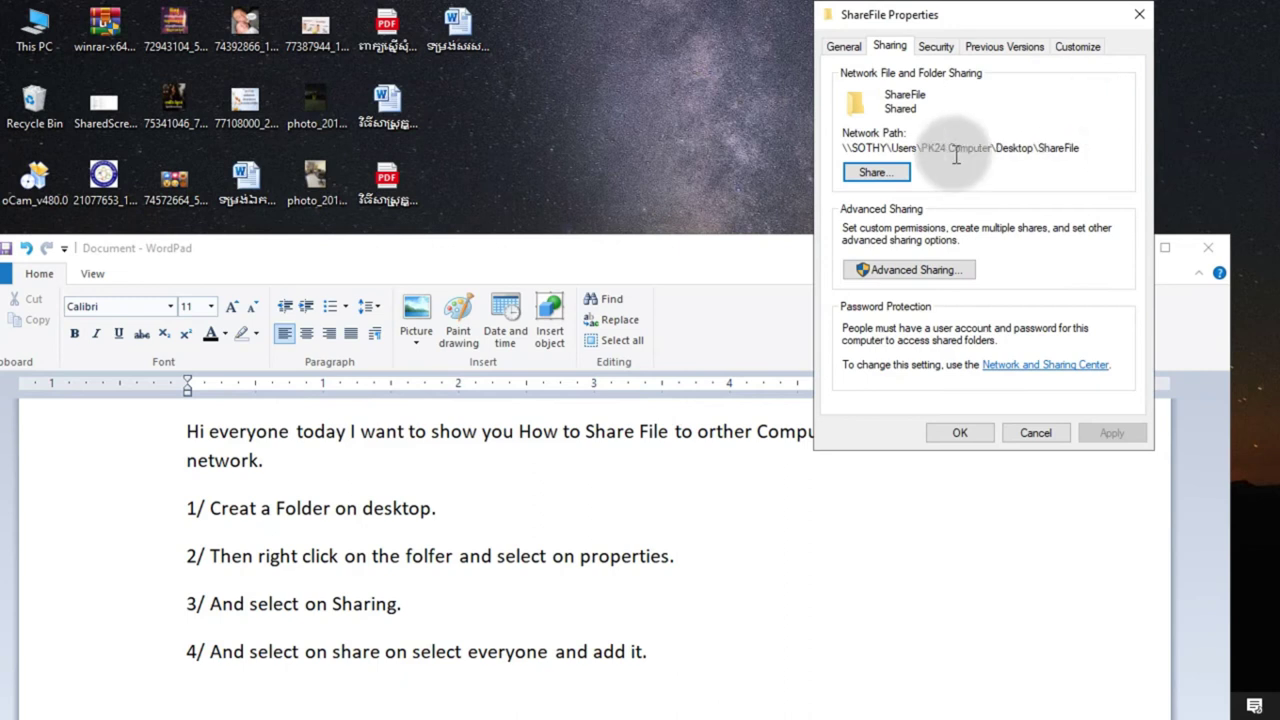
pyautogui.click(874, 174)
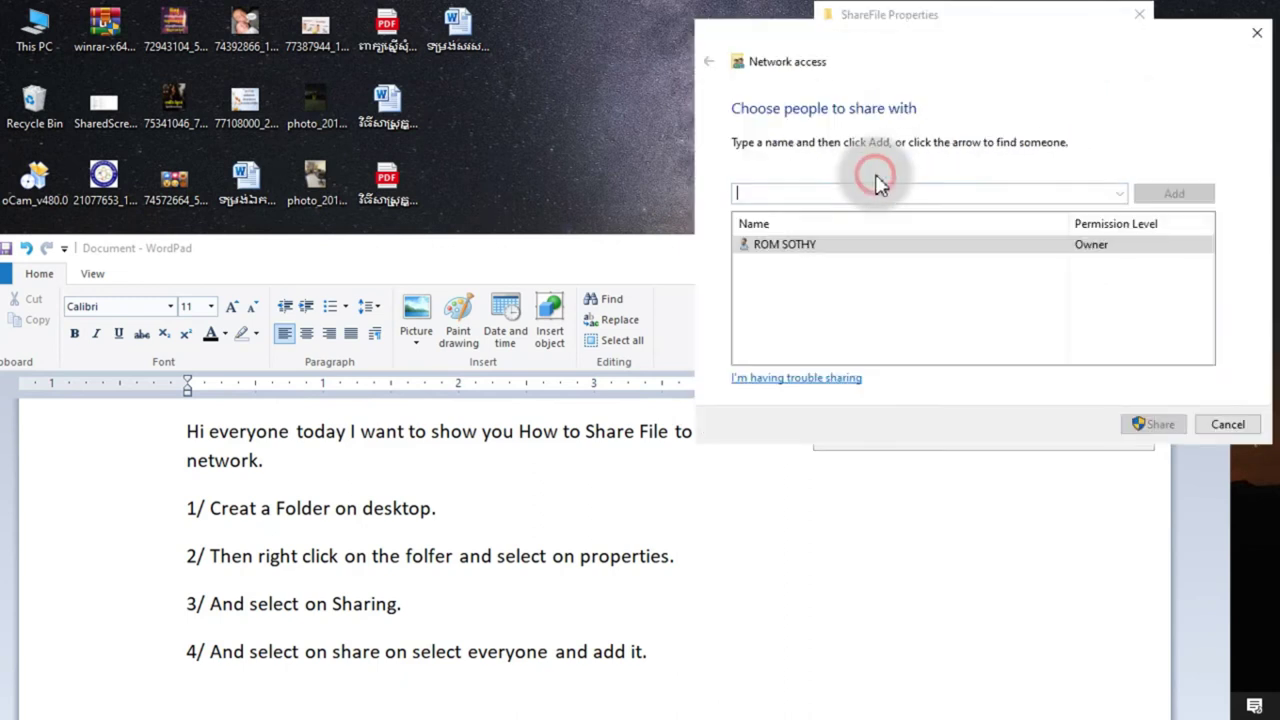
pyautogui.click(1120, 194)
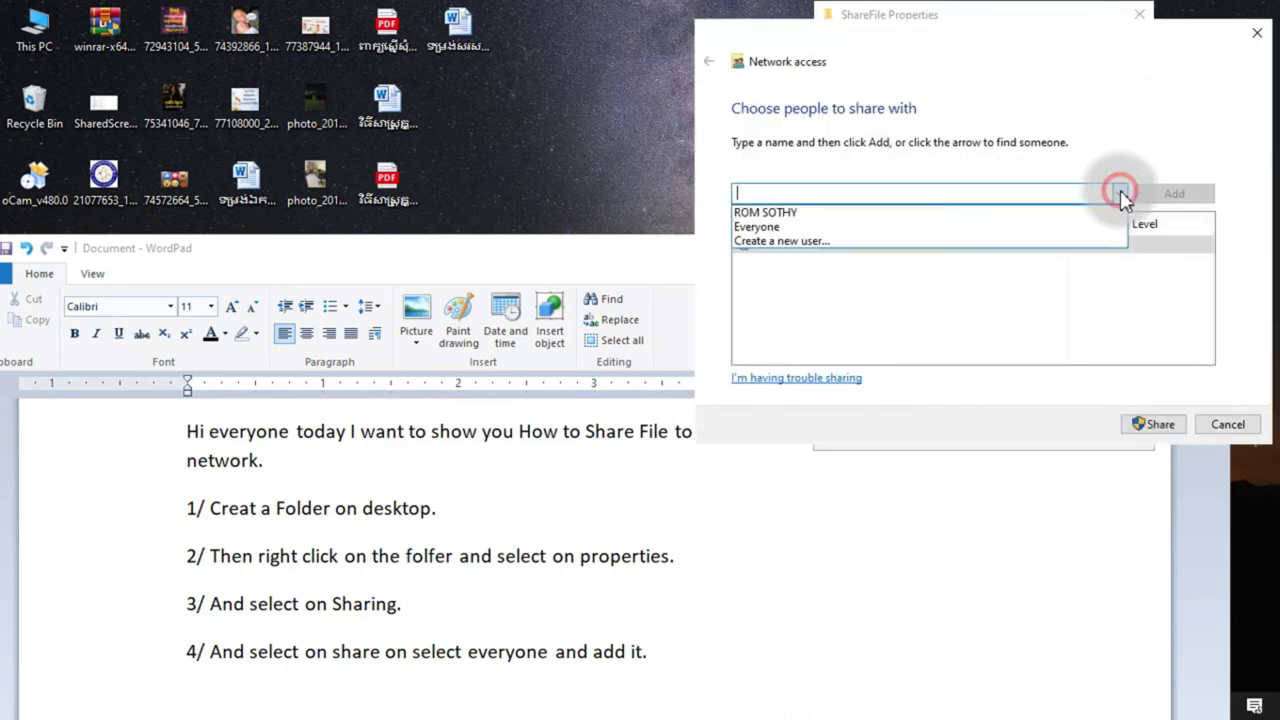
pyautogui.click(776, 229)
# Highlight the word "everyone" in note item 4/ and return to the network access dialog.
pyautogui.click(469, 648)
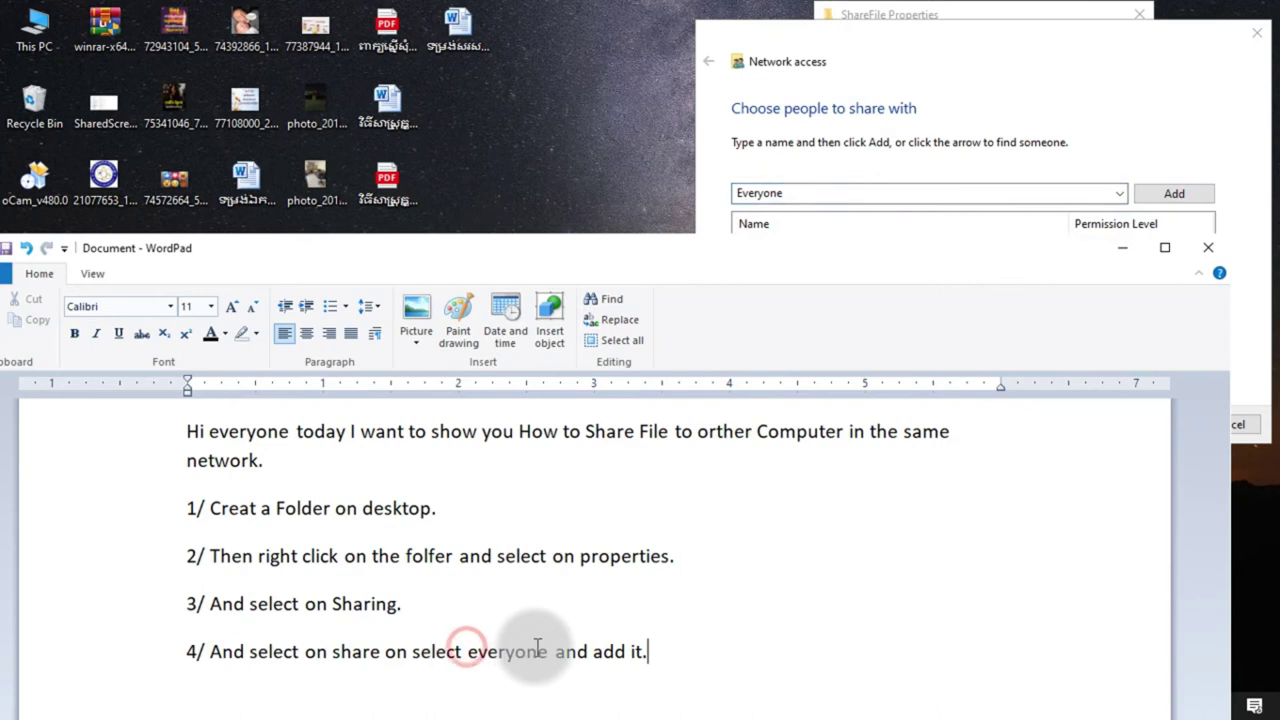
pyautogui.moveTo(467, 651); pyautogui.dragTo(558, 652)
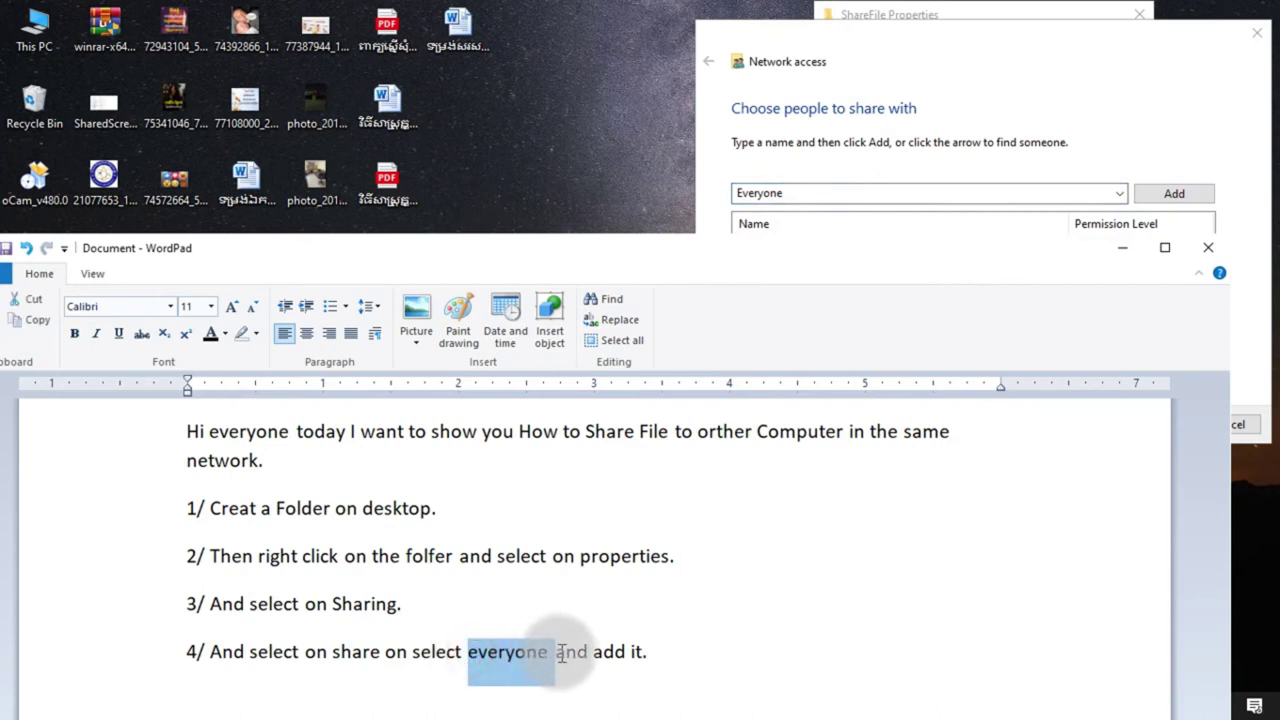
pyautogui.click(836, 215)
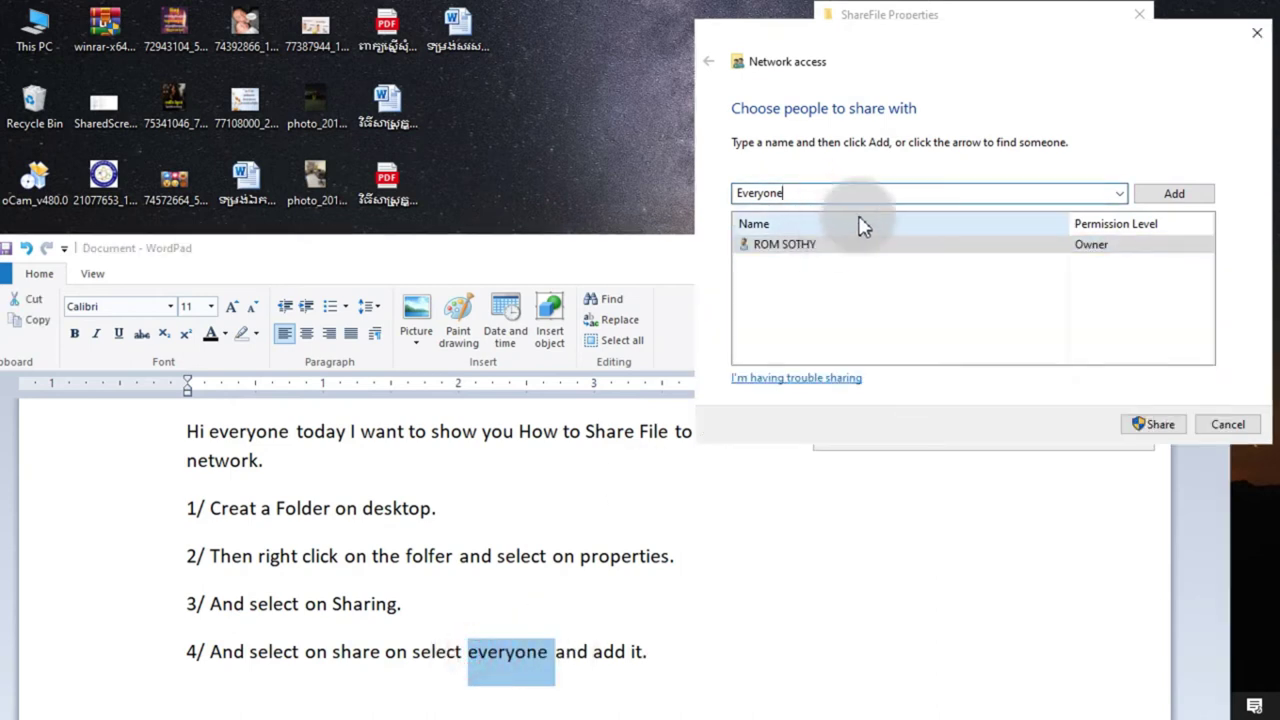
# Add Everyone to the list of people the ShareFile folder is shared with, and select that entry.
pyautogui.click(1119, 194)
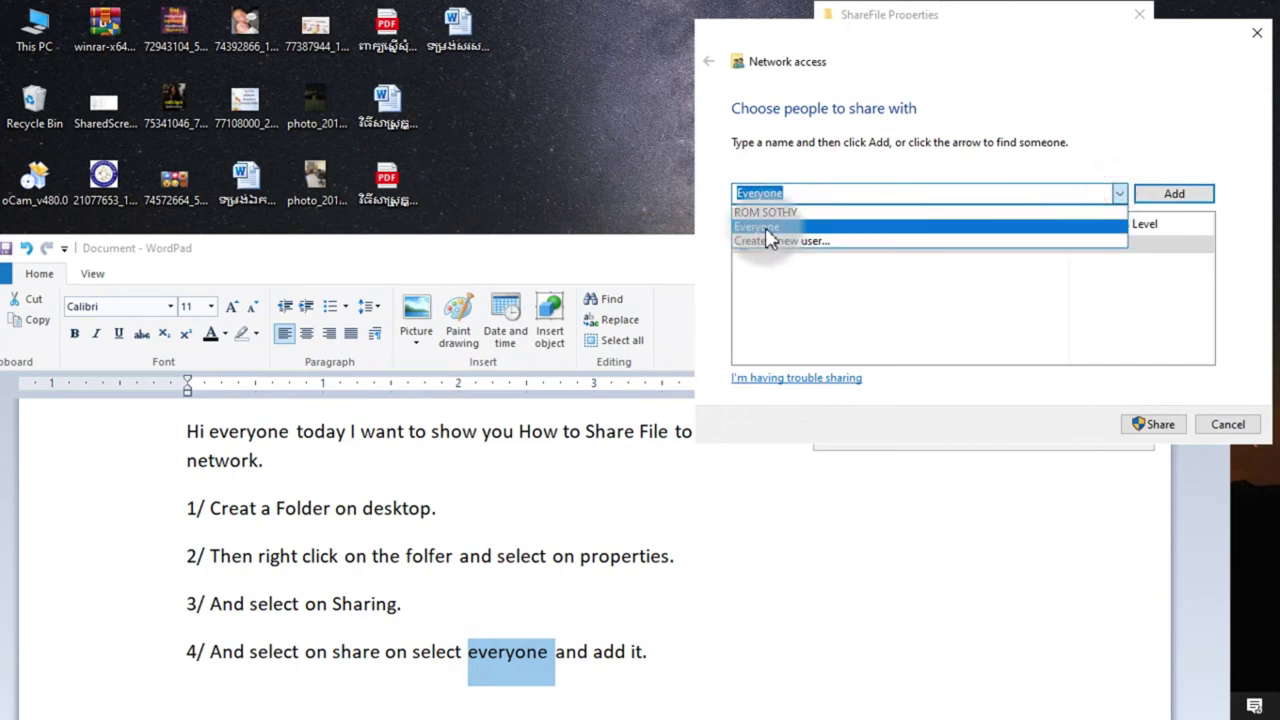
pyautogui.click(768, 230)
pyautogui.click(1168, 197)
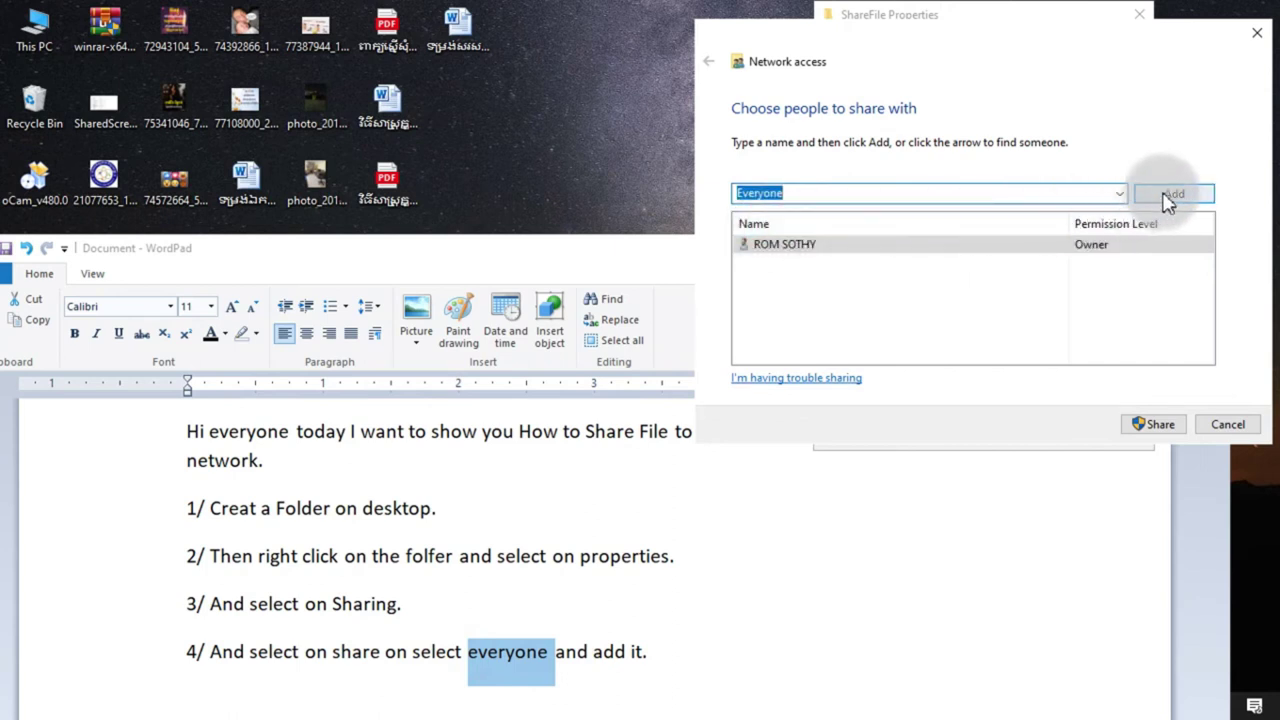
pyautogui.click(770, 249)
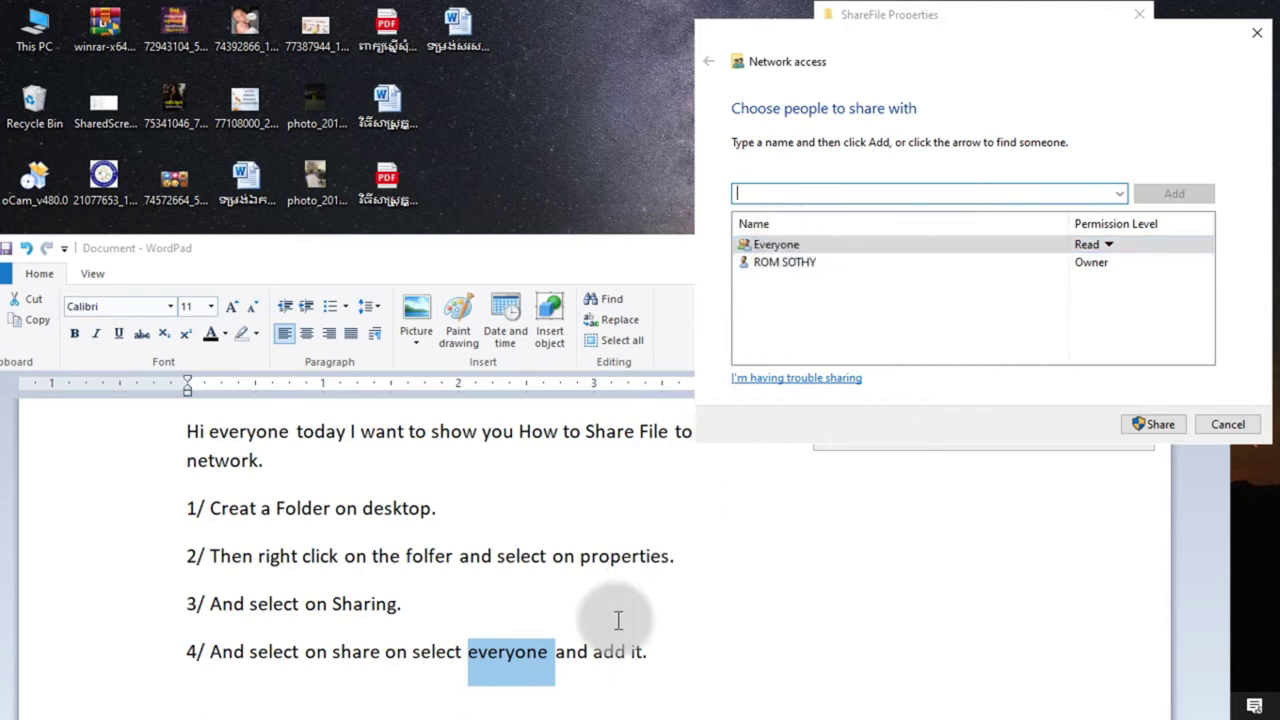
pyautogui.click(652, 652)
pyautogui.press('Return')
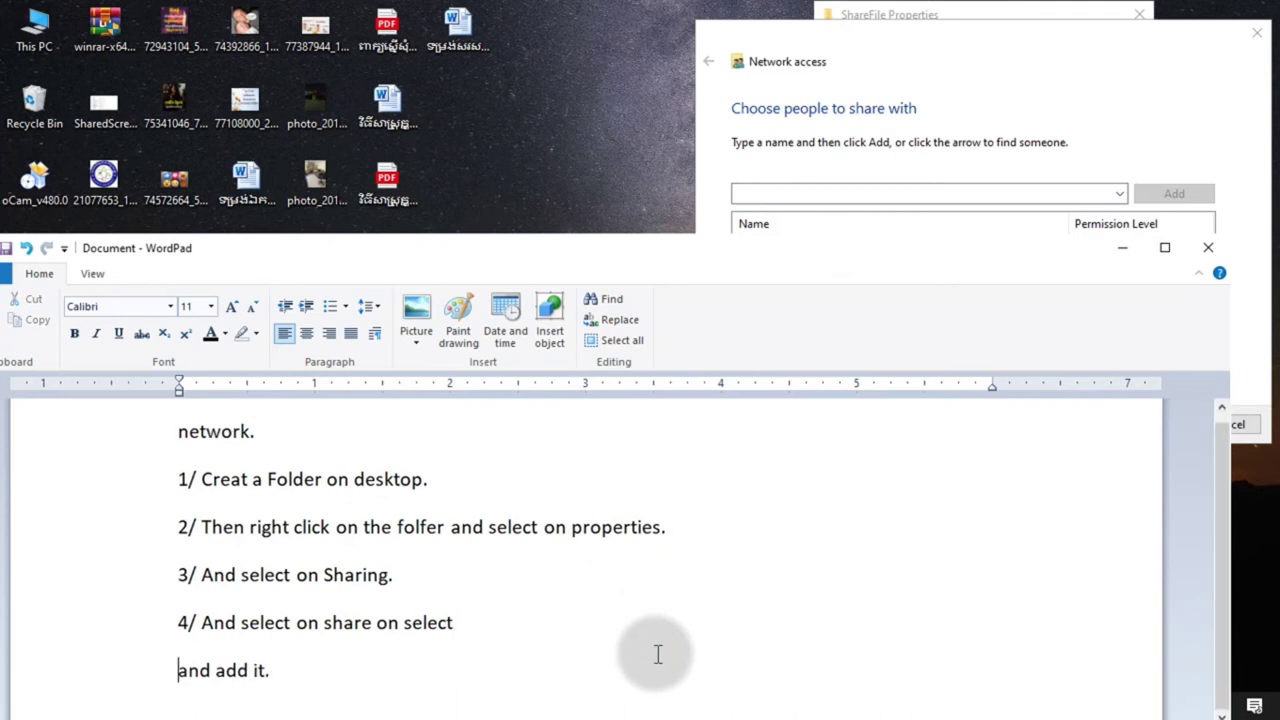
pyautogui.hotkey('ctrl', 'z')
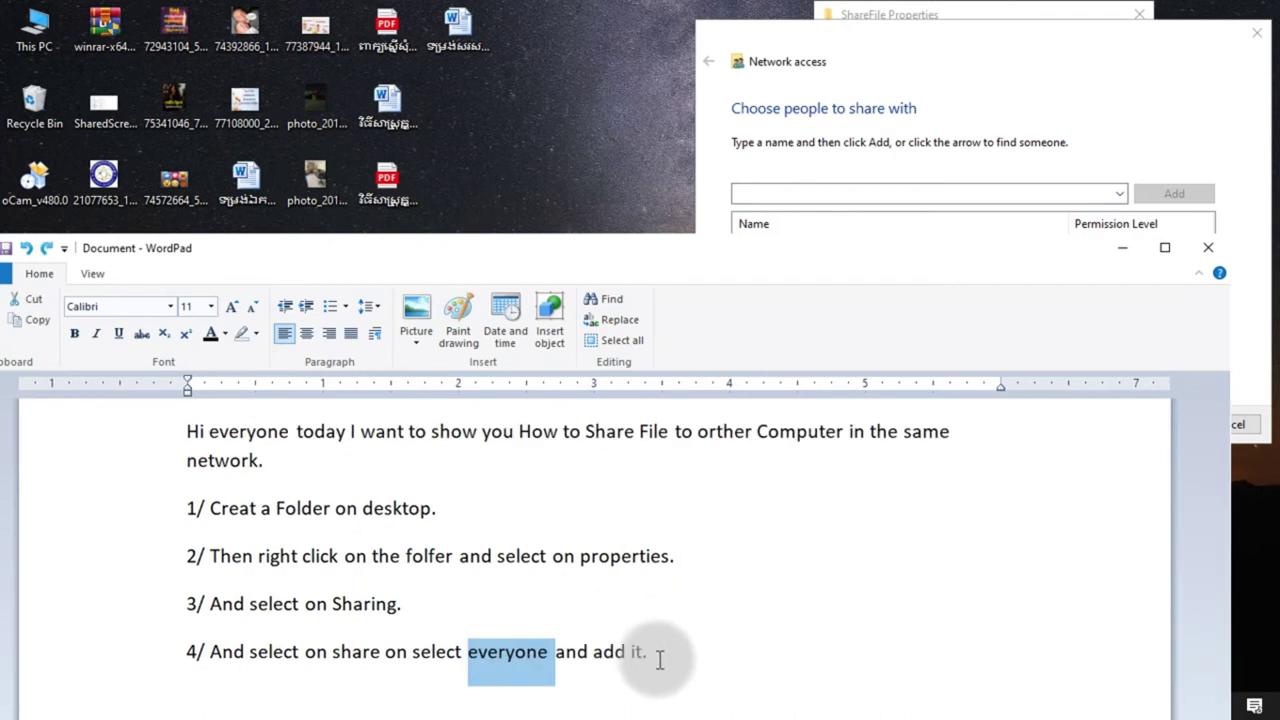
# Add the line "5/ Then Chang it to Read/Write and click on share" below note item 4/.
pyautogui.click(660, 657)
pyautogui.press('Return')
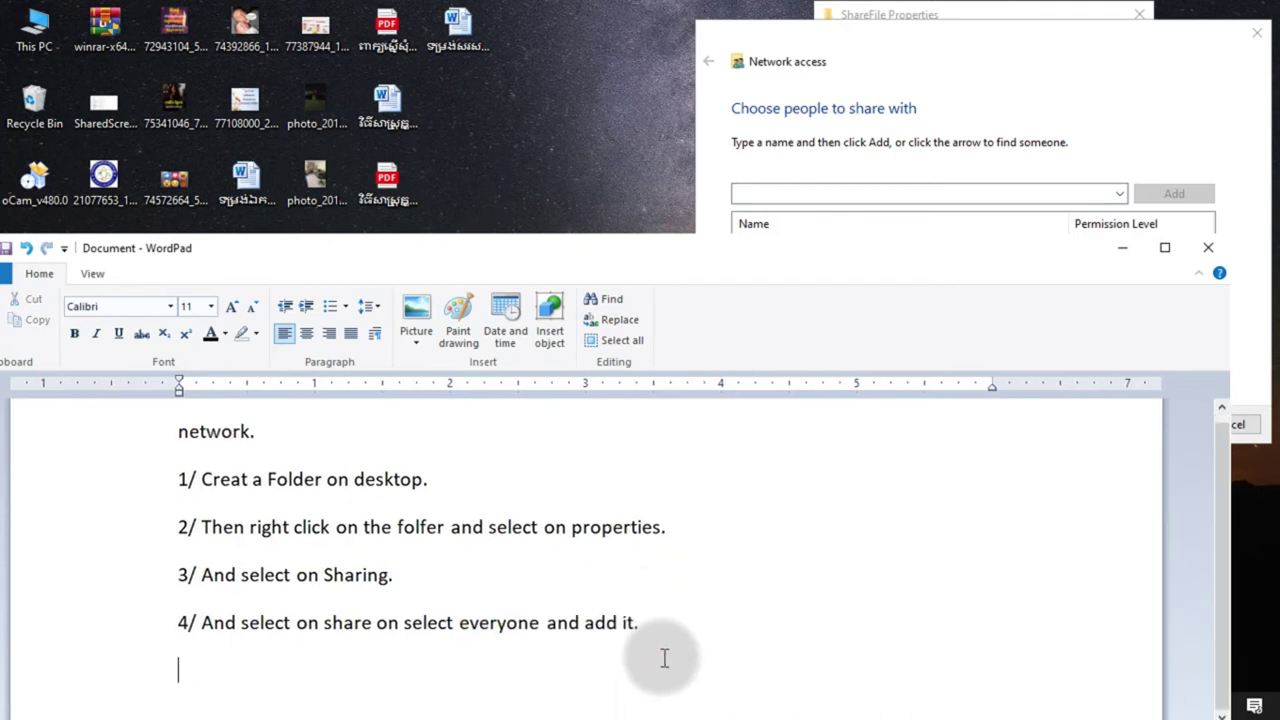
pyautogui.write('5/ ')
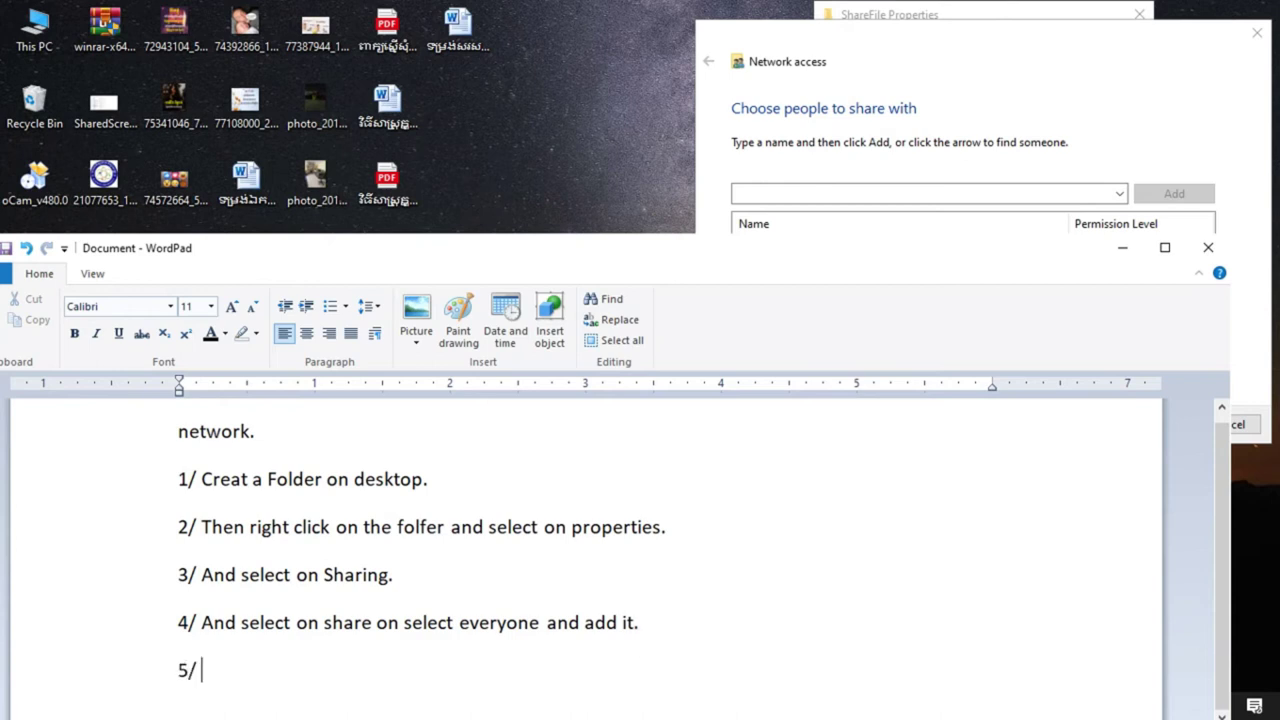
pyautogui.write('Then Chang ')
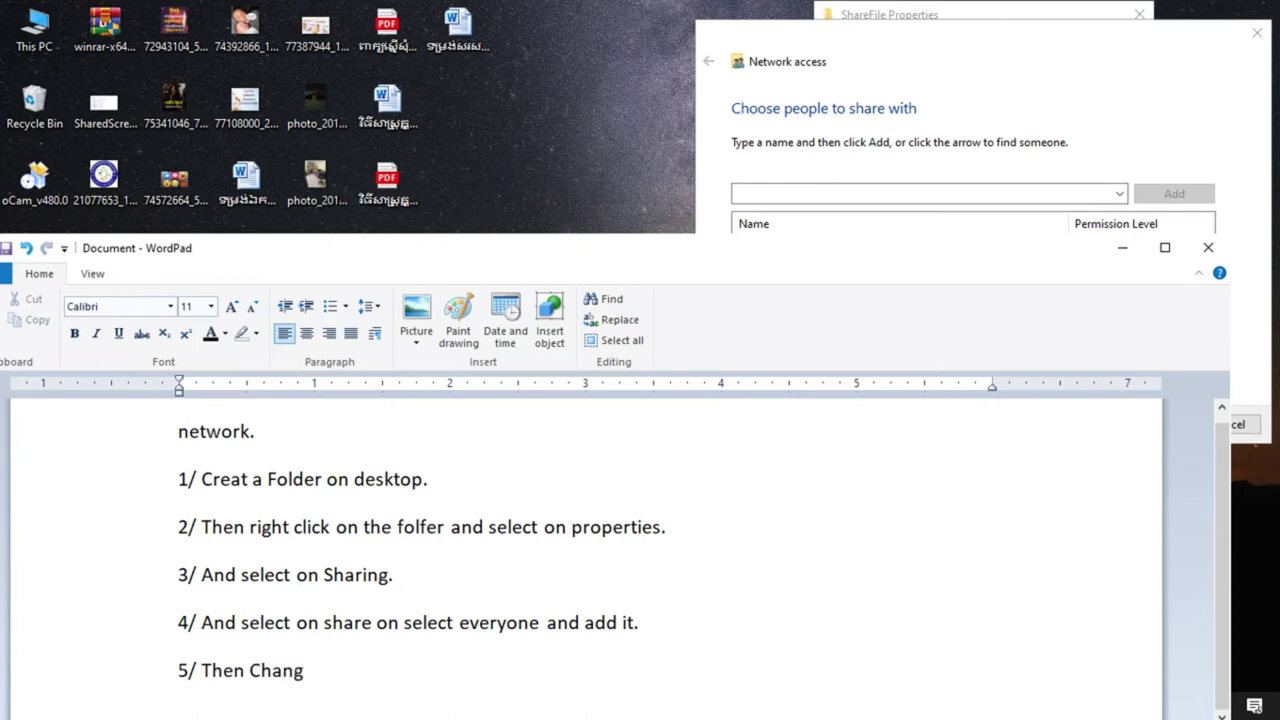
pyautogui.write('it to Read')
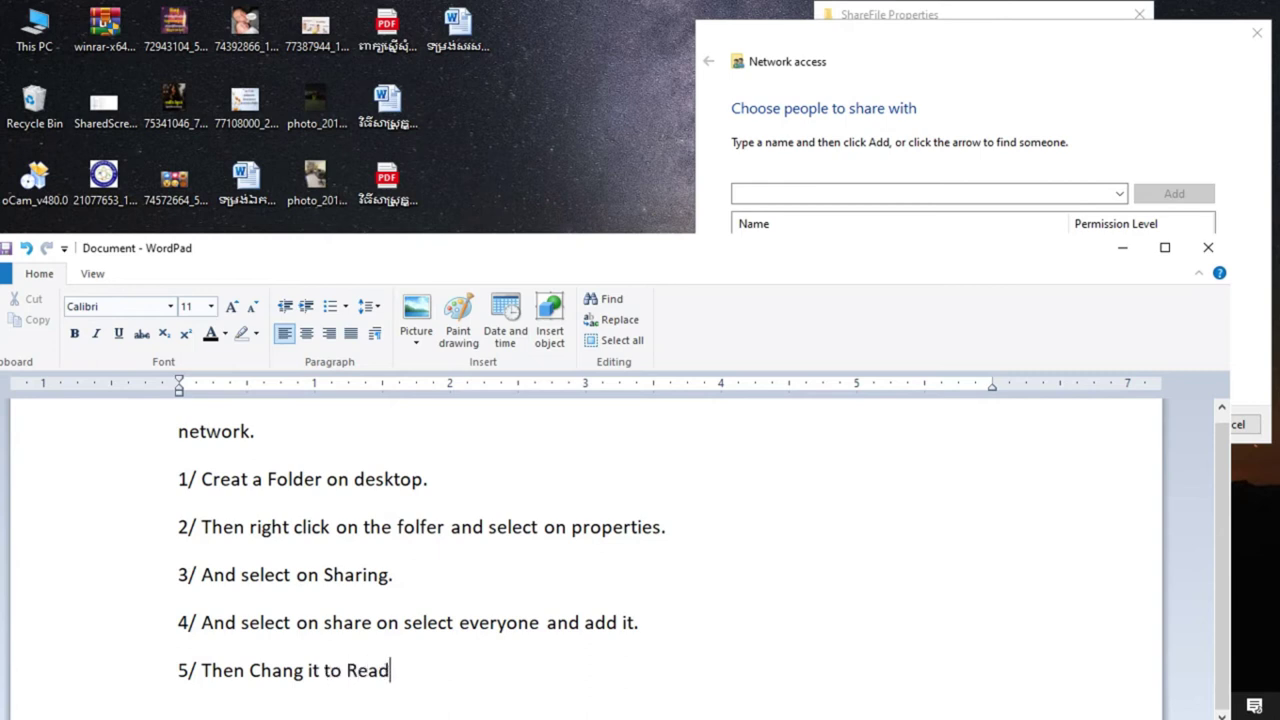
pyautogui.write('/Write and then')
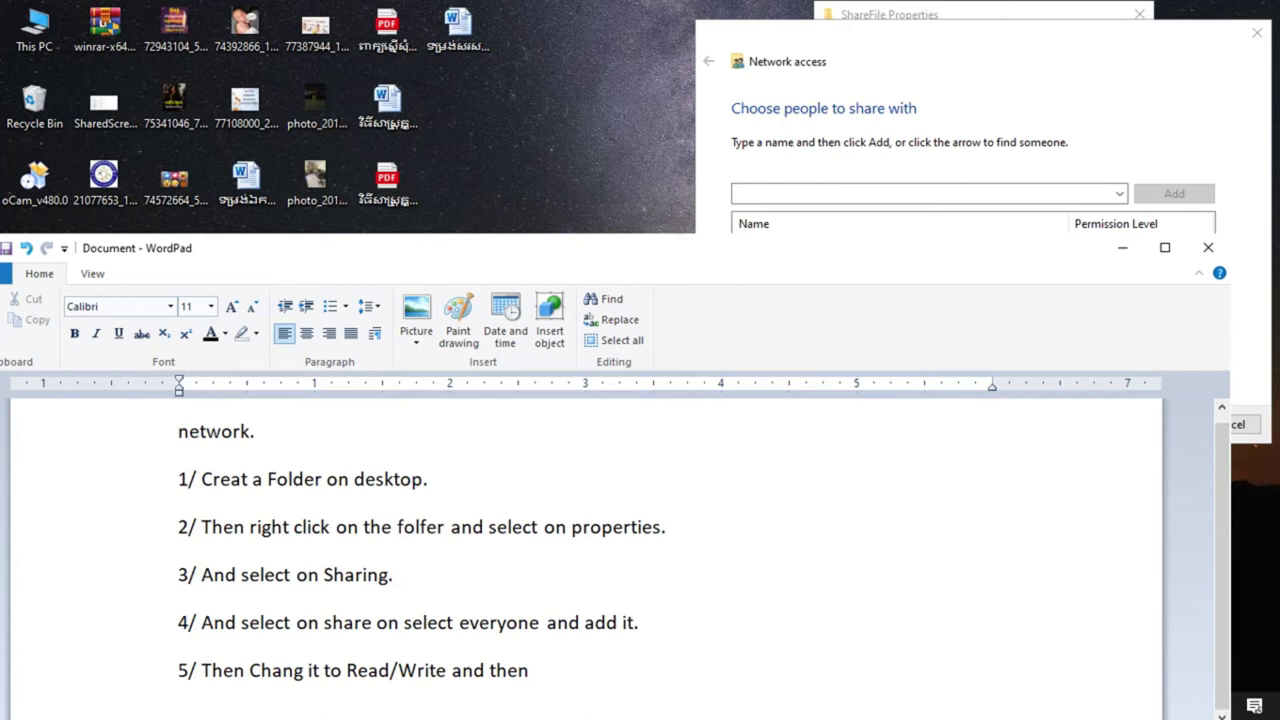
pyautogui.press('BackSpace')
pyautogui.press('BackSpace')
pyautogui.press('BackSpace')
pyautogui.press('BackSpace')
pyautogui.press('BackSpace')
pyautogui.write('click on sharee')
pyautogui.press('BackSpace')
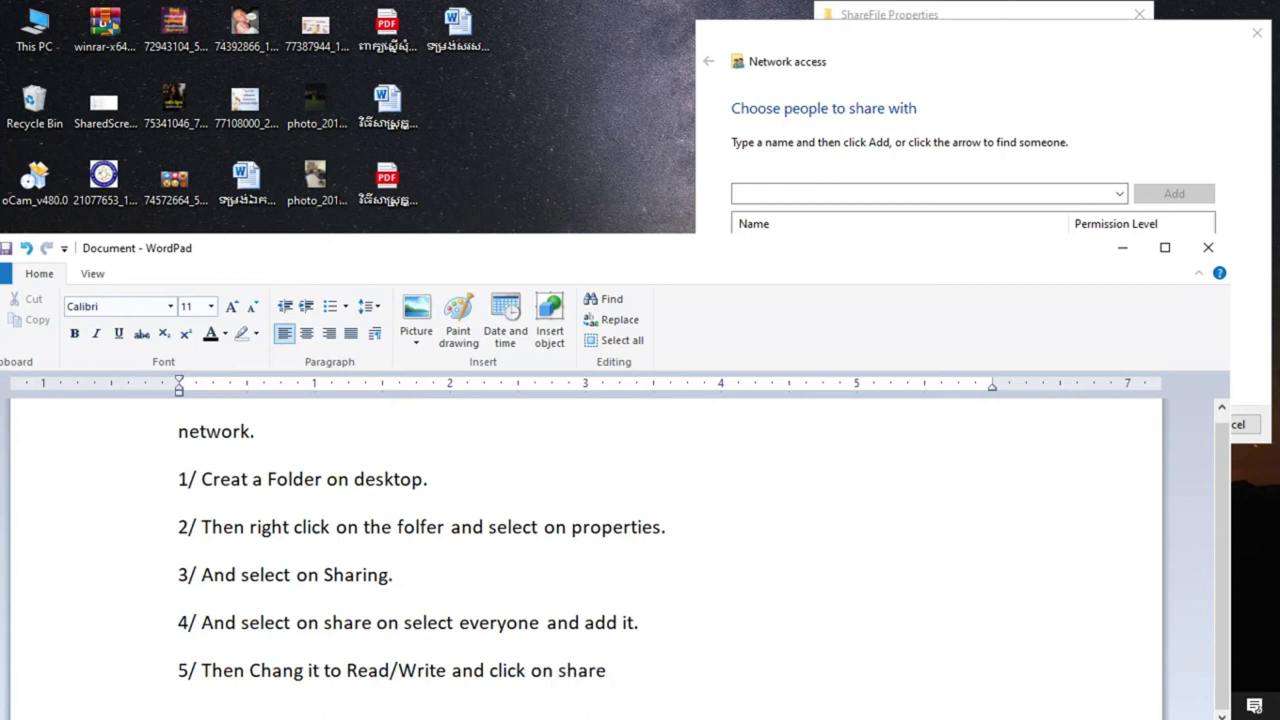
# Change "share" to "shared" in note item 5/ and end the line with "and done.".
pyautogui.write('es')
pyautogui.press('BackSpace')
pyautogui.press('BackSpace')
pyautogui.write('s')
pyautogui.press('BackSpace')
pyautogui.write('d')
pyautogui.write('and done')
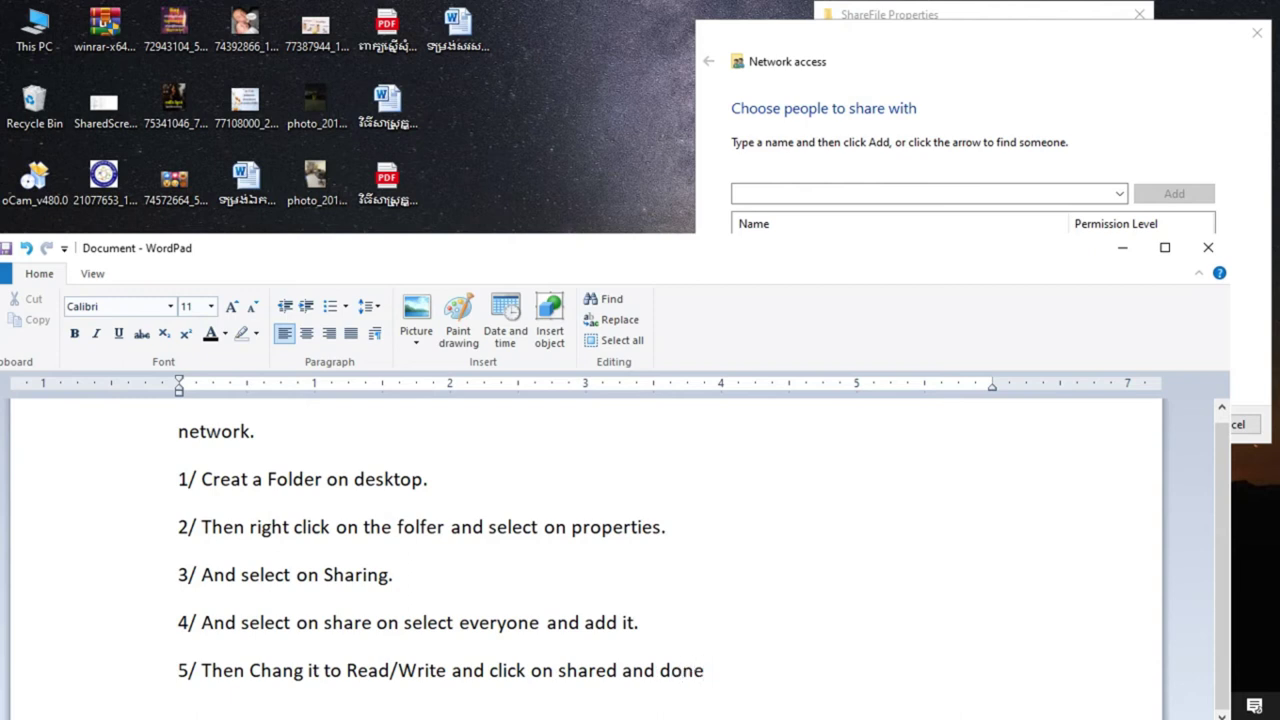
pyautogui.write('.')
# Set the permission level of Everyone to Read/Write in the network access dialog.
pyautogui.click(1034, 34)
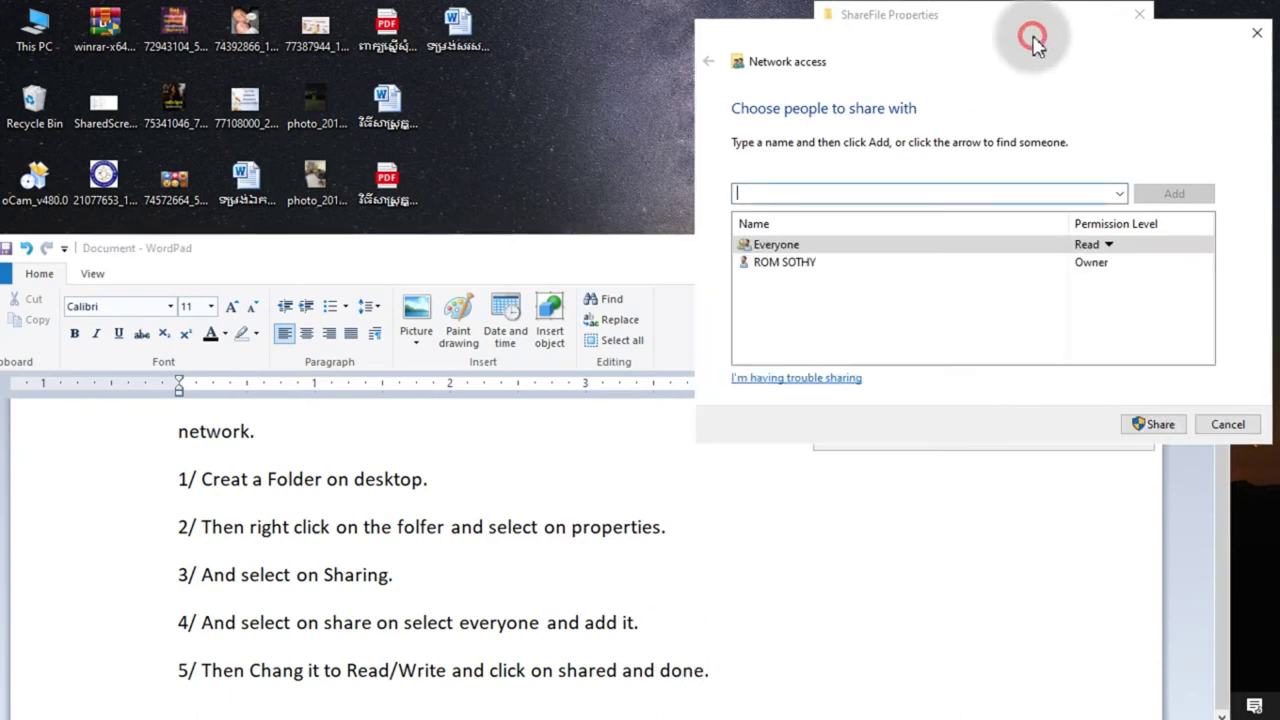
pyautogui.click(1108, 246)
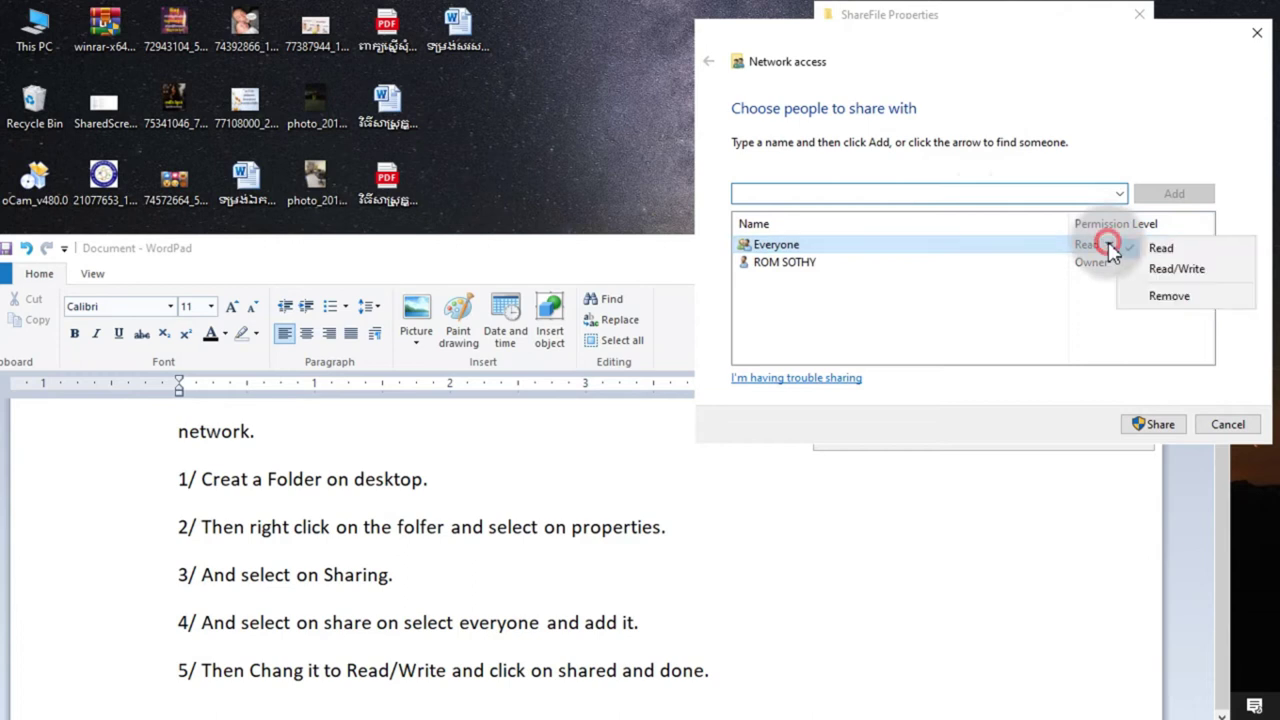
pyautogui.click(1169, 270)
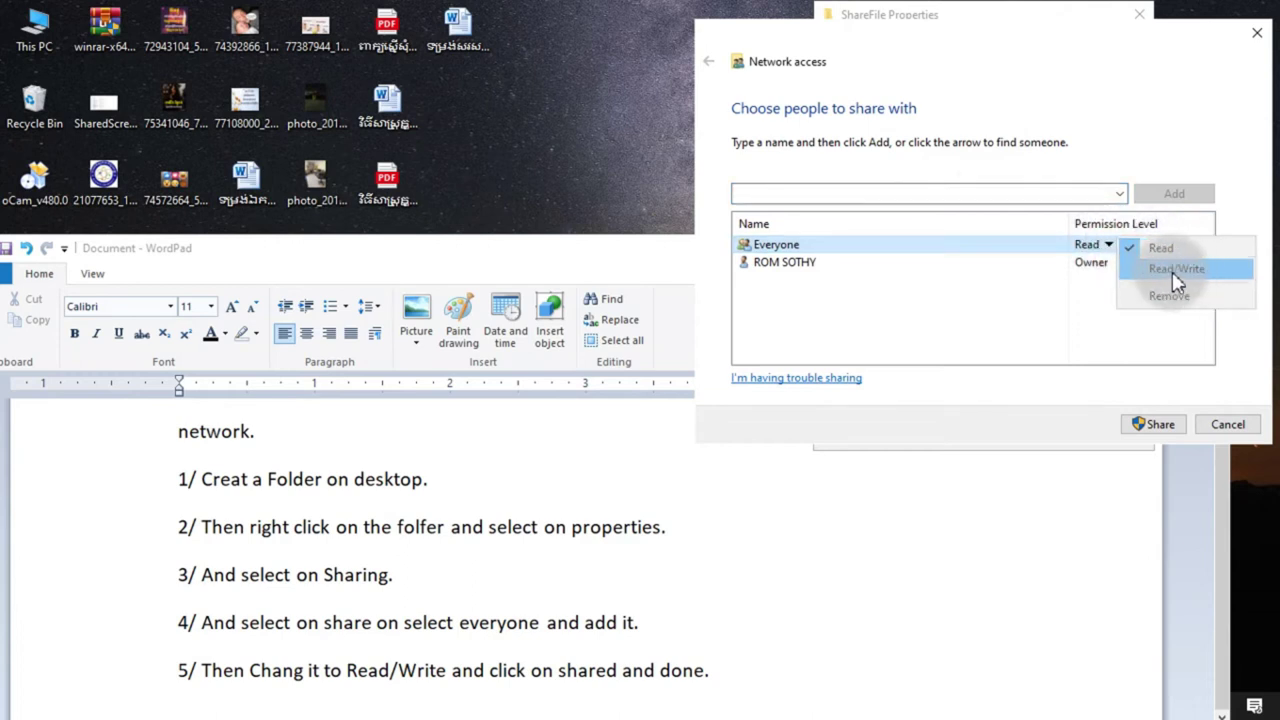
# Highlight the words "Read/Write" in note item 5/ in red.
pyautogui.click(348, 672)
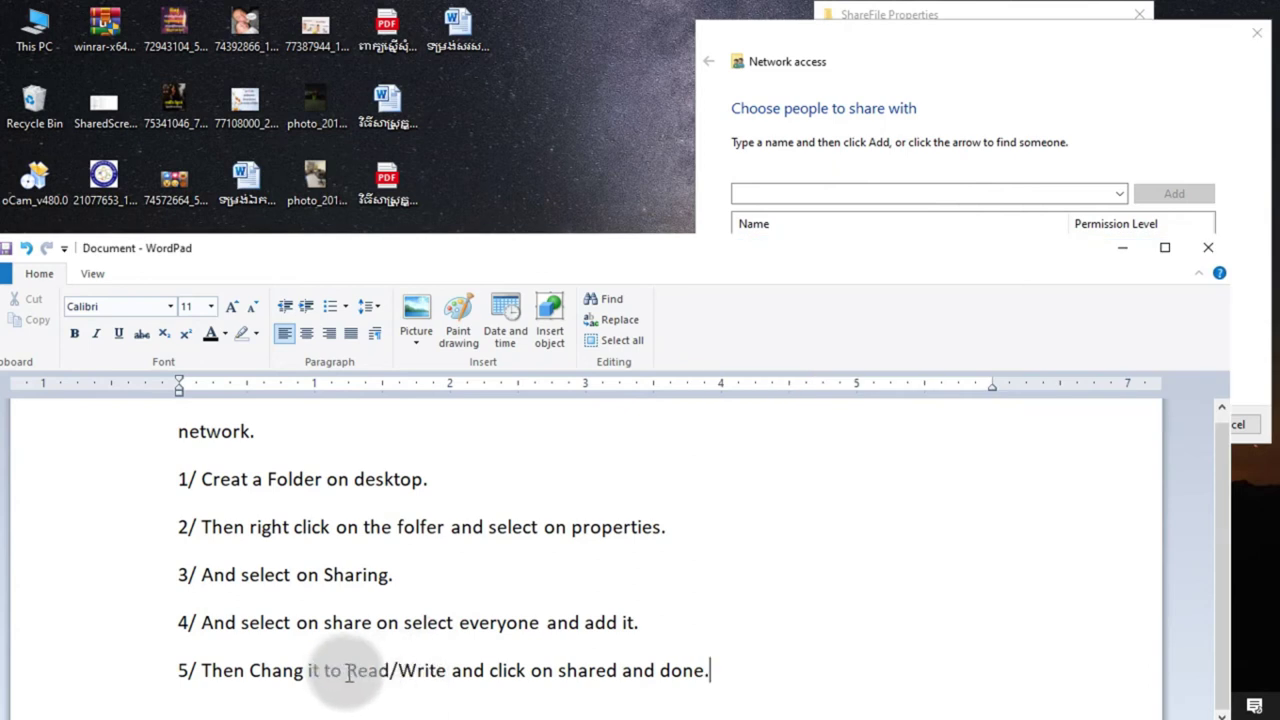
pyautogui.moveTo(346, 670); pyautogui.dragTo(415, 670)
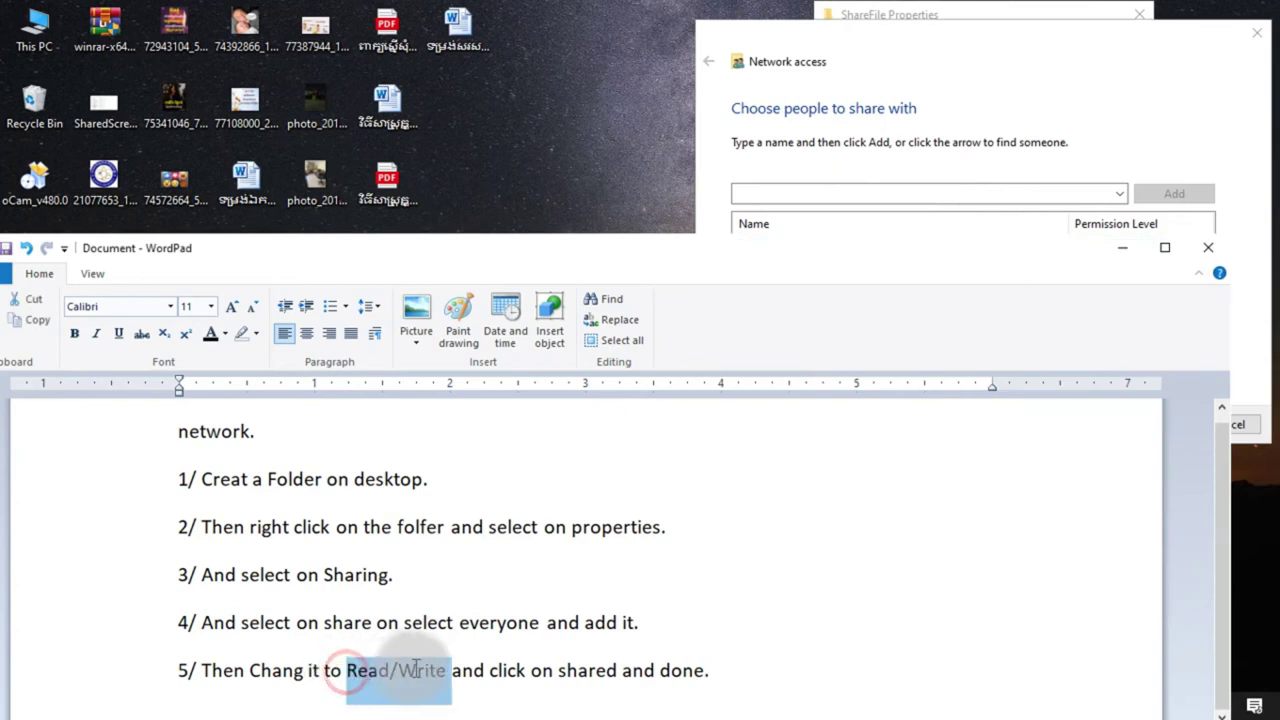
pyautogui.click(254, 334)
pyautogui.click(246, 387)
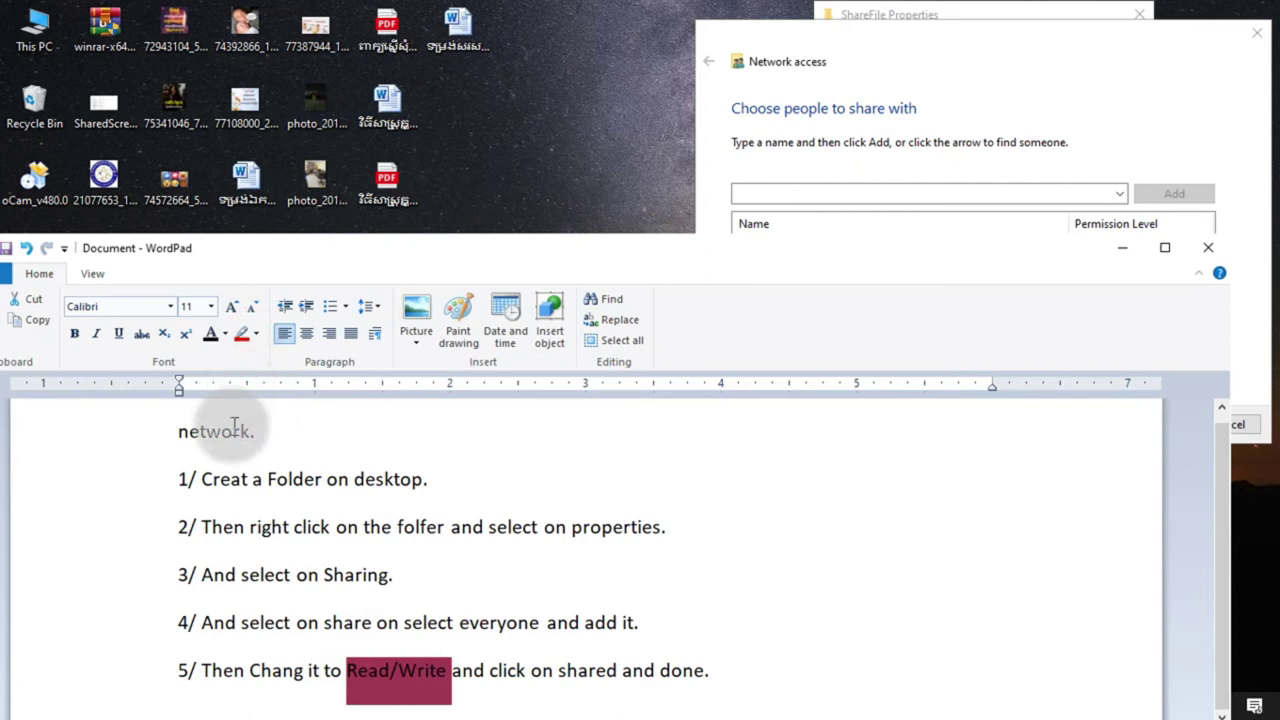
pyautogui.click(387, 670)
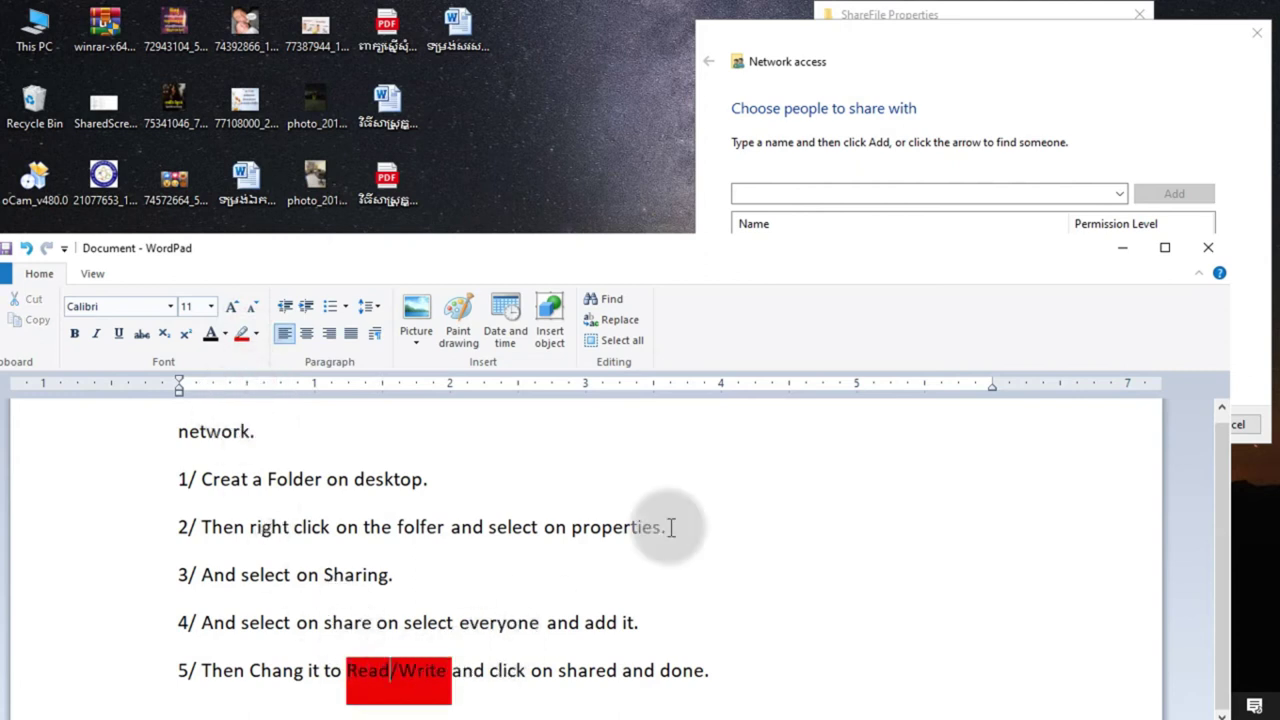
# Share the ShareFile folder with the chosen people and finish the network access dialog.
pyautogui.click(1063, 151)
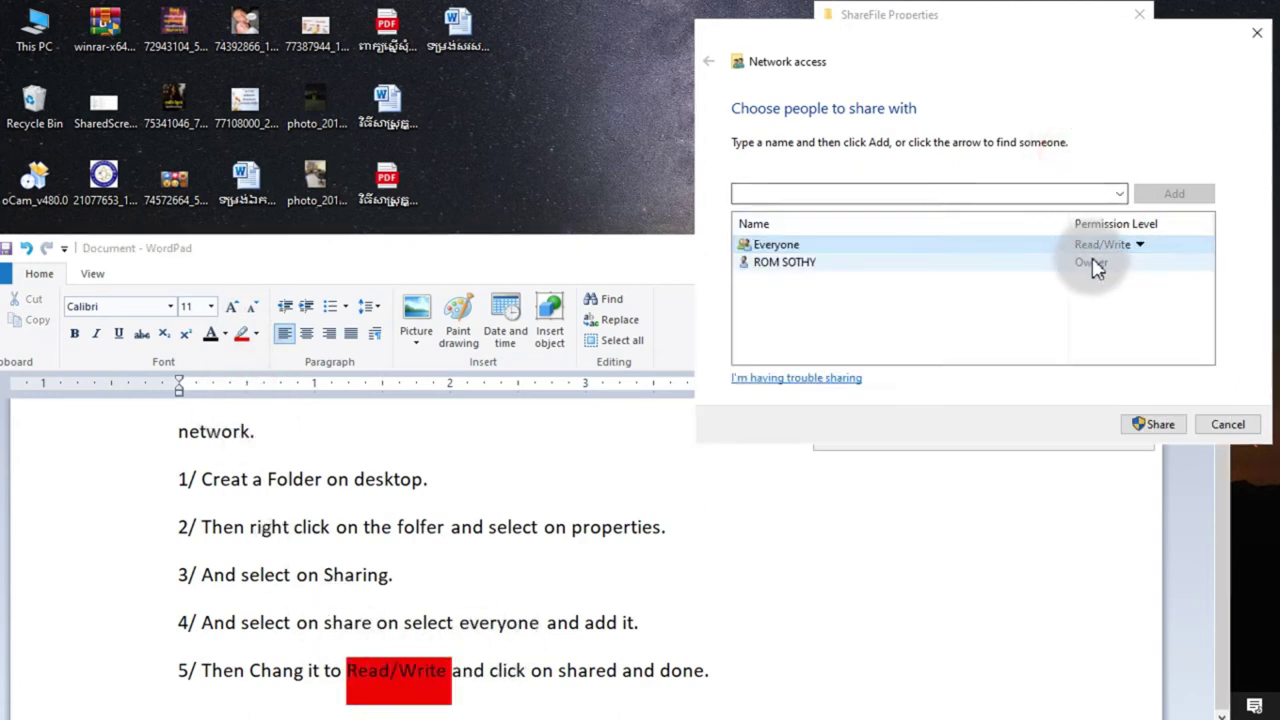
pyautogui.click(1155, 428)
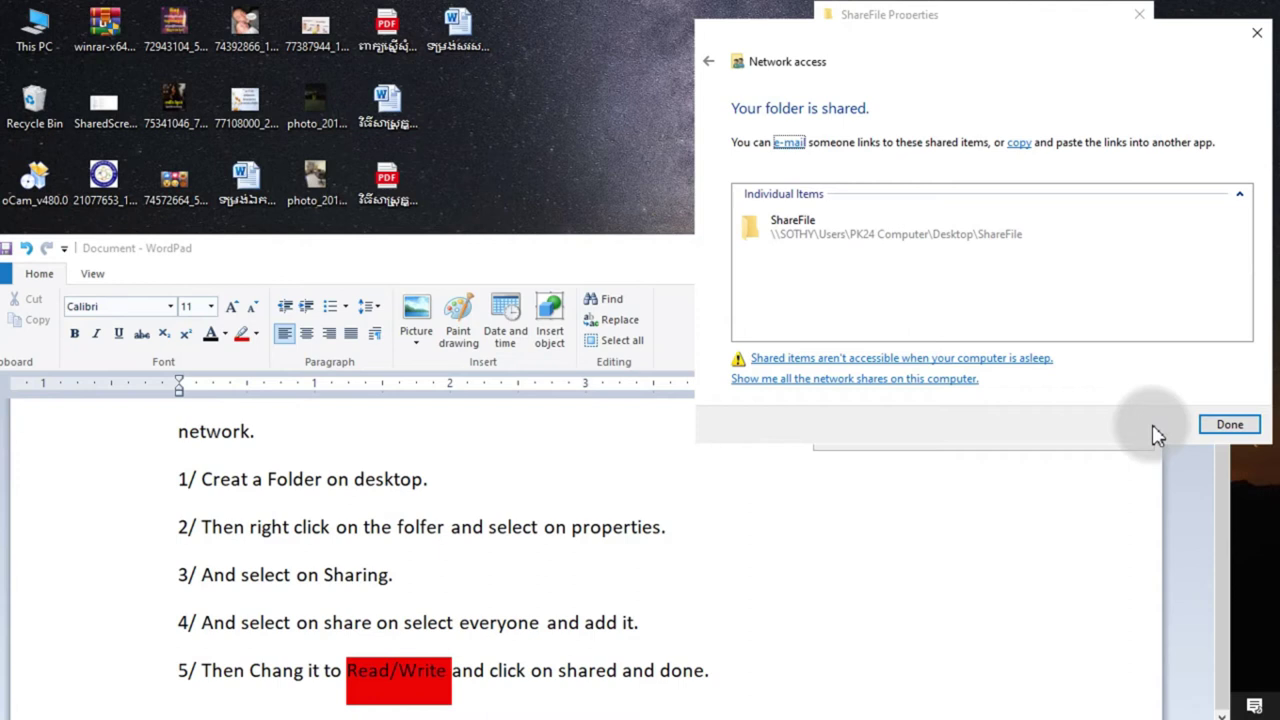
pyautogui.click(1220, 428)
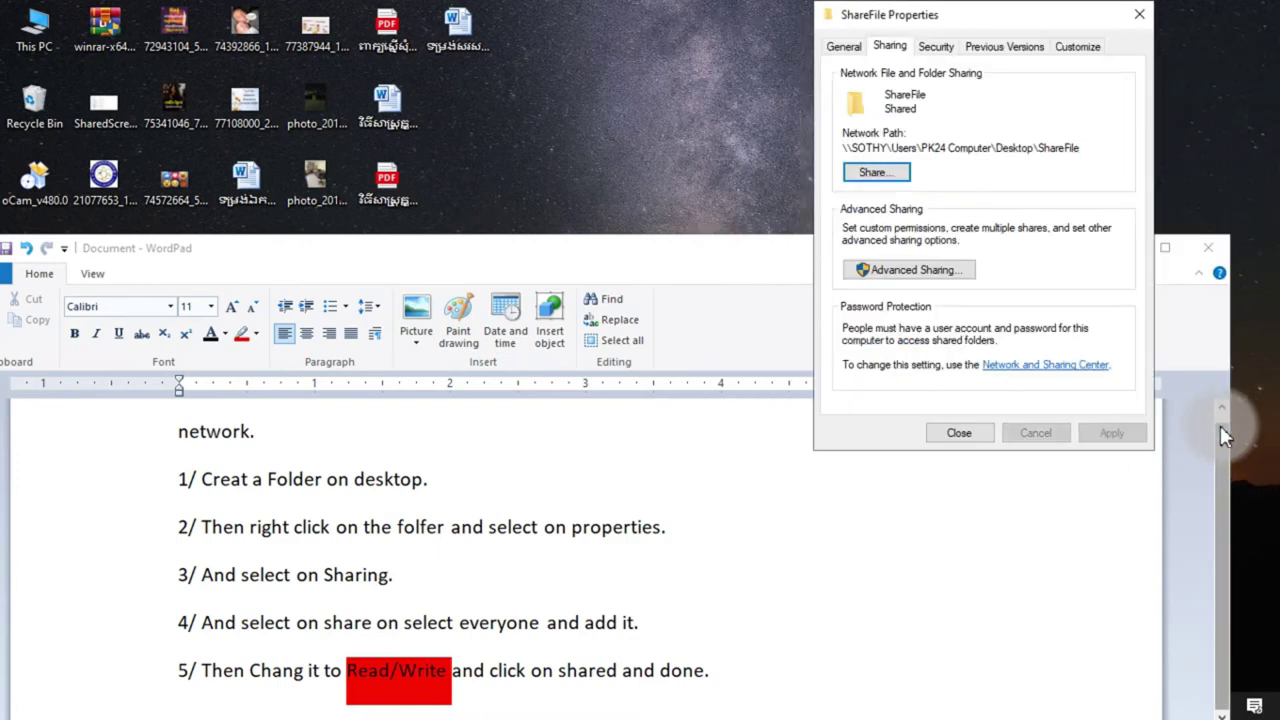
pyautogui.click(955, 436)
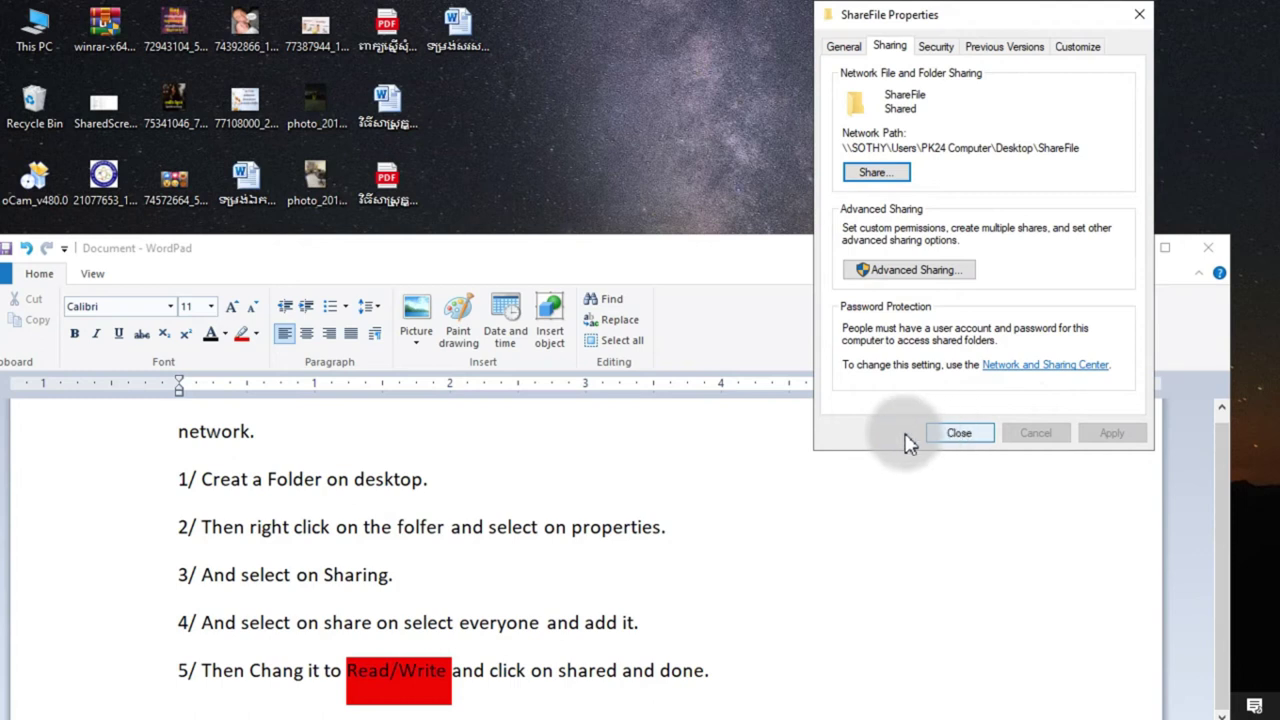
# Move the notes window higher on the desktop and start a new line with "6/ In advanced sharing".
pyautogui.scroll(1, 651, 586)
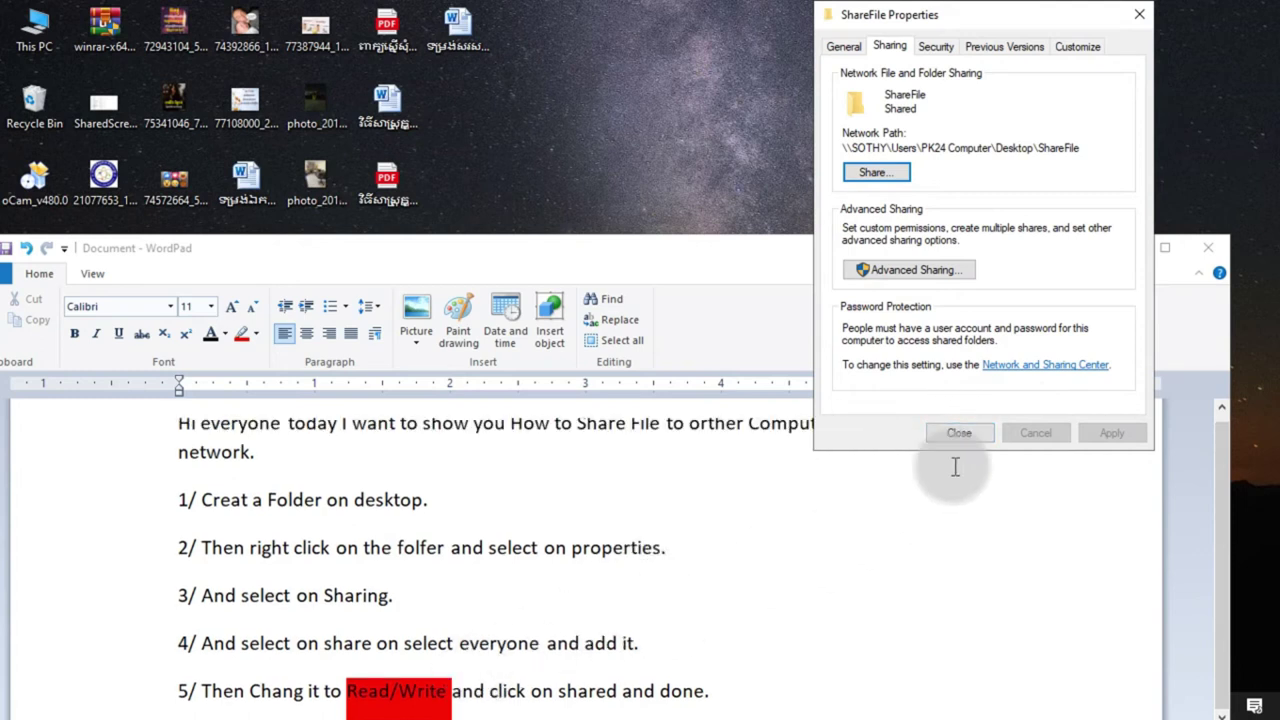
pyautogui.moveTo(745, 258); pyautogui.dragTo(757, 183)
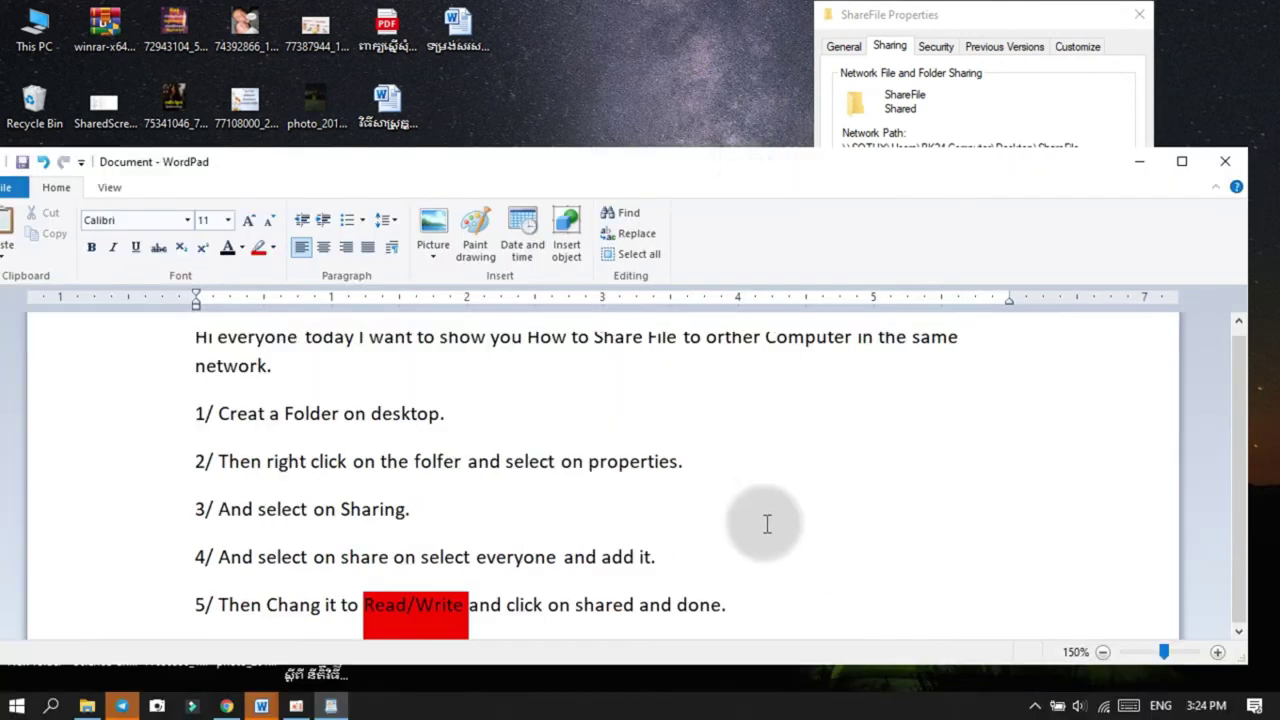
pyautogui.click(754, 604)
pyautogui.press('Return')
pyautogui.write('6/')
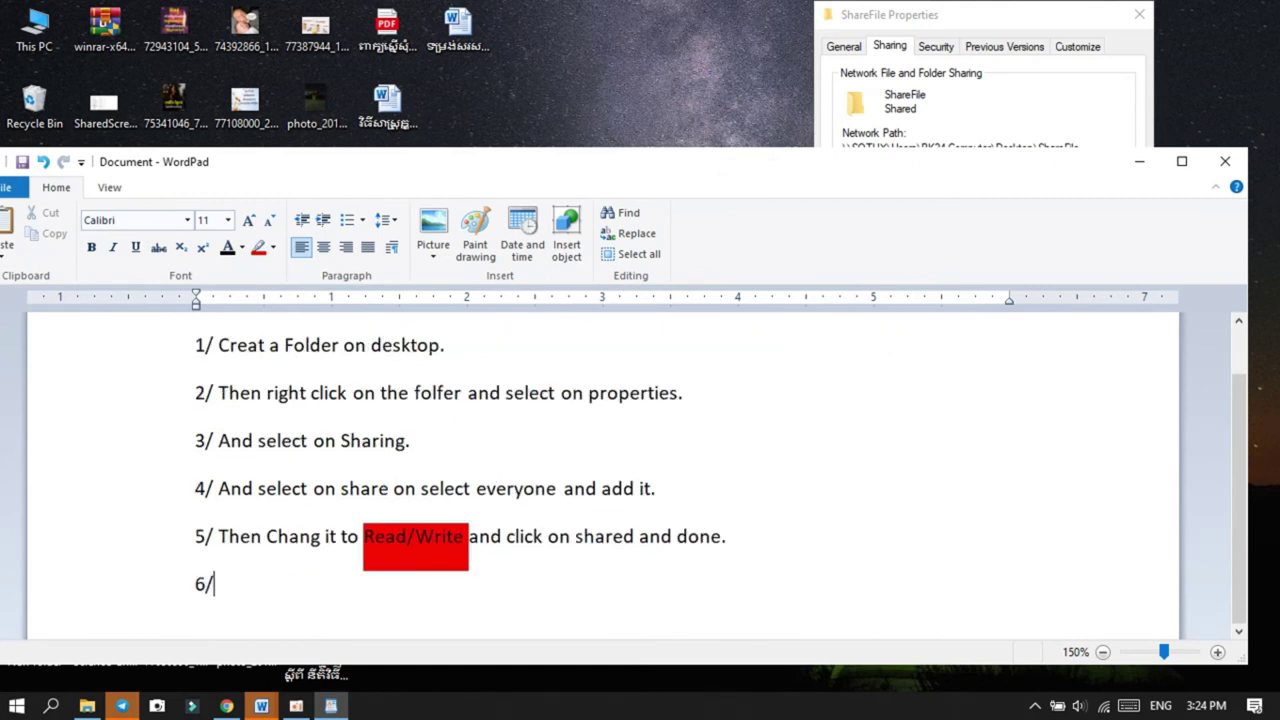
pyautogui.write('  In advantage')
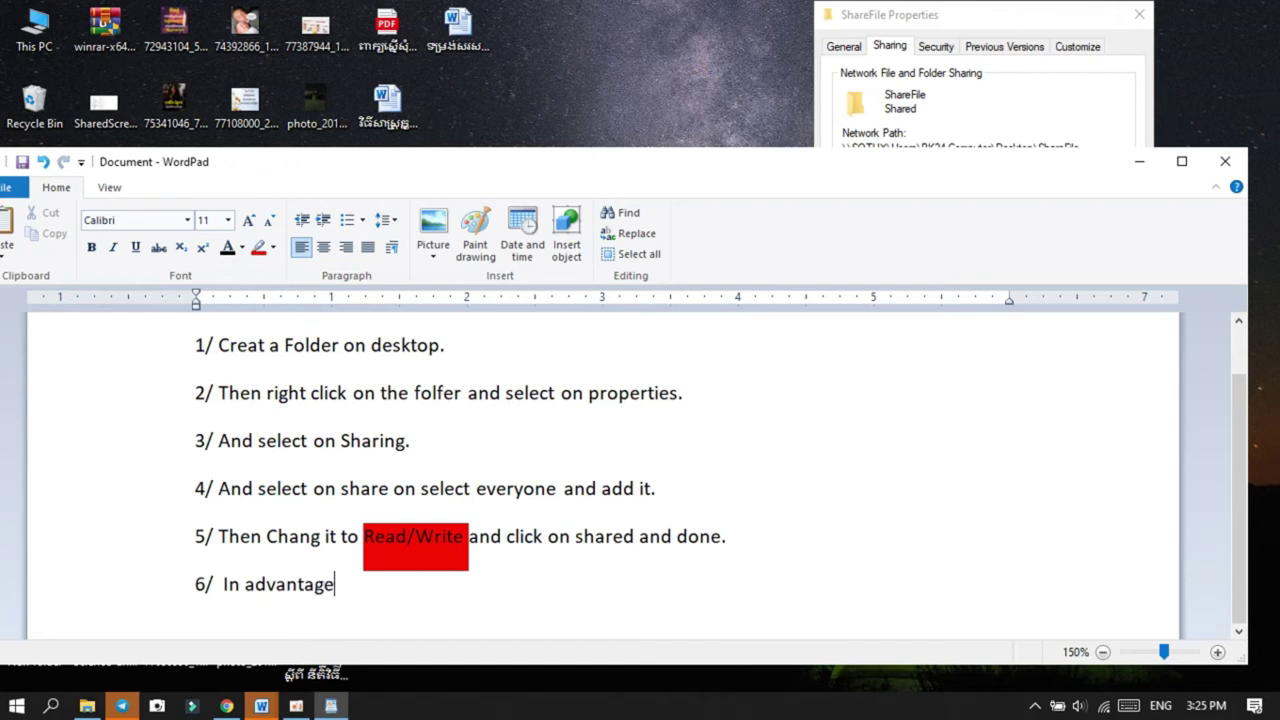
pyautogui.press('BackSpace')
pyautogui.press('BackSpace')
pyautogui.press('BackSpace')
pyautogui.press('BackSpace')
pyautogui.write('ced sharing')
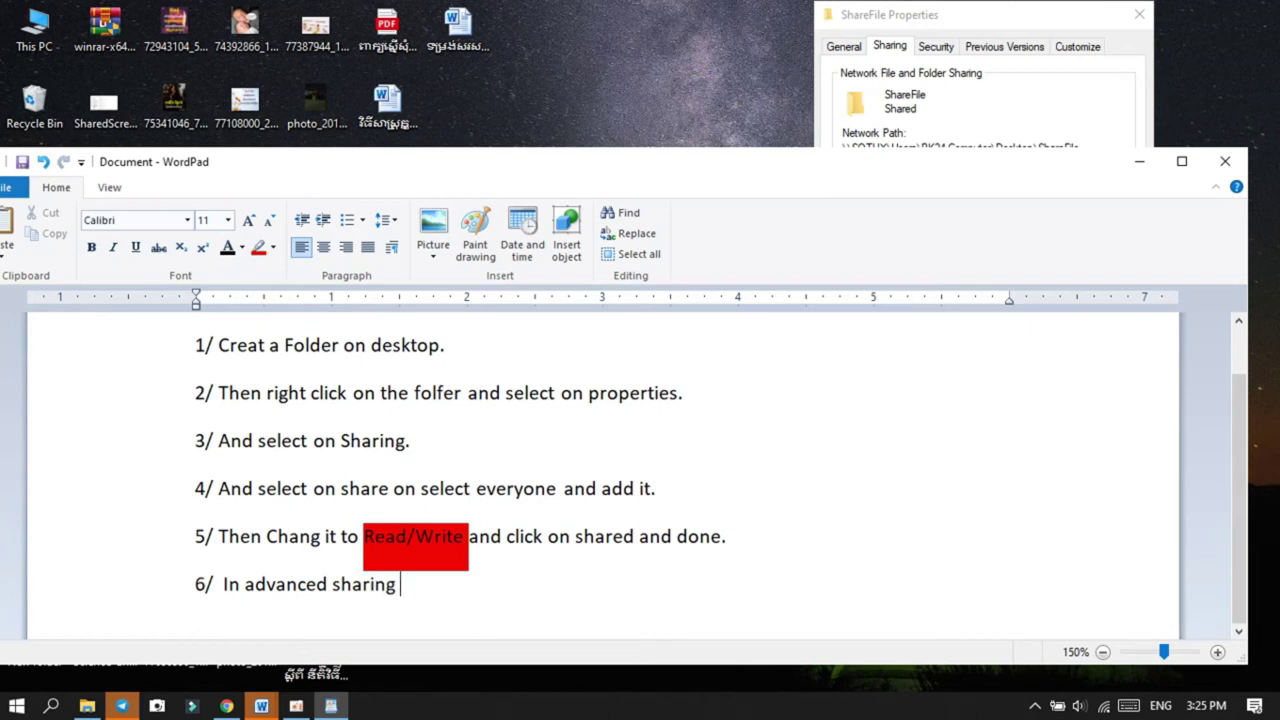
# Complete note item 6/ with "click it and tick all full control and apply ok then apply and ok, too and close it.".
pyautogui.write(' click it and ')
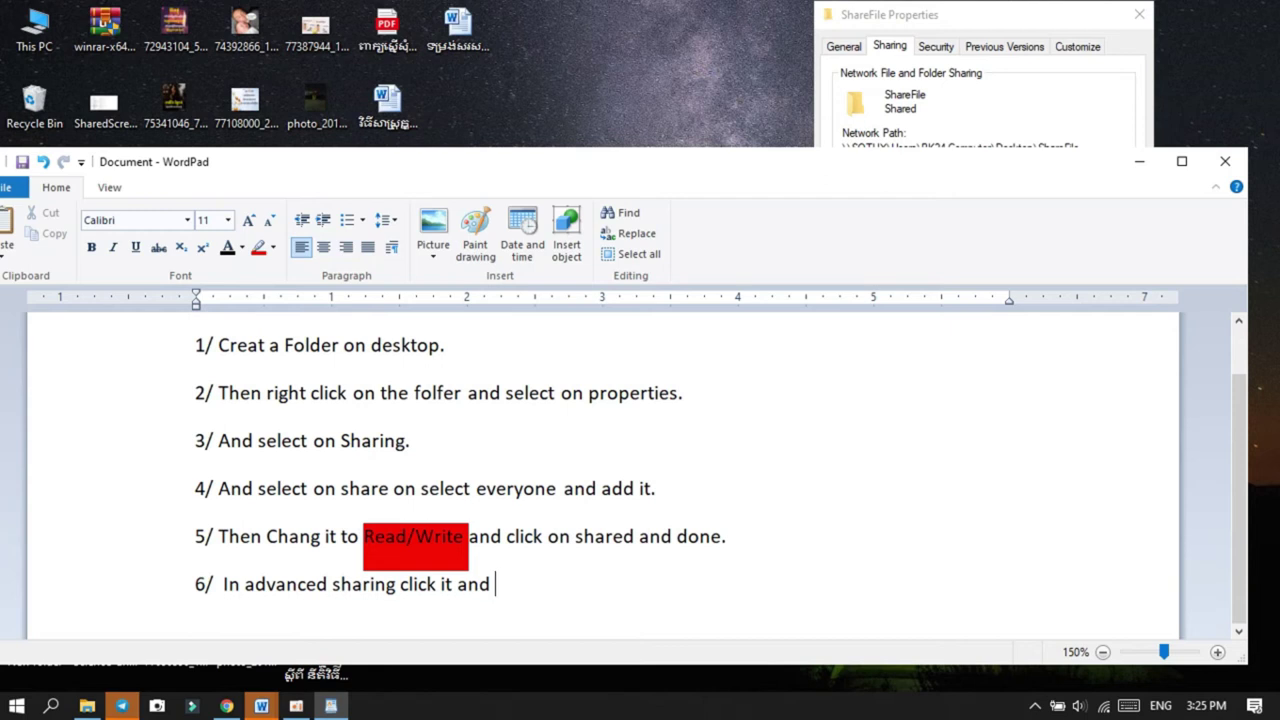
pyautogui.write('tick all fu')
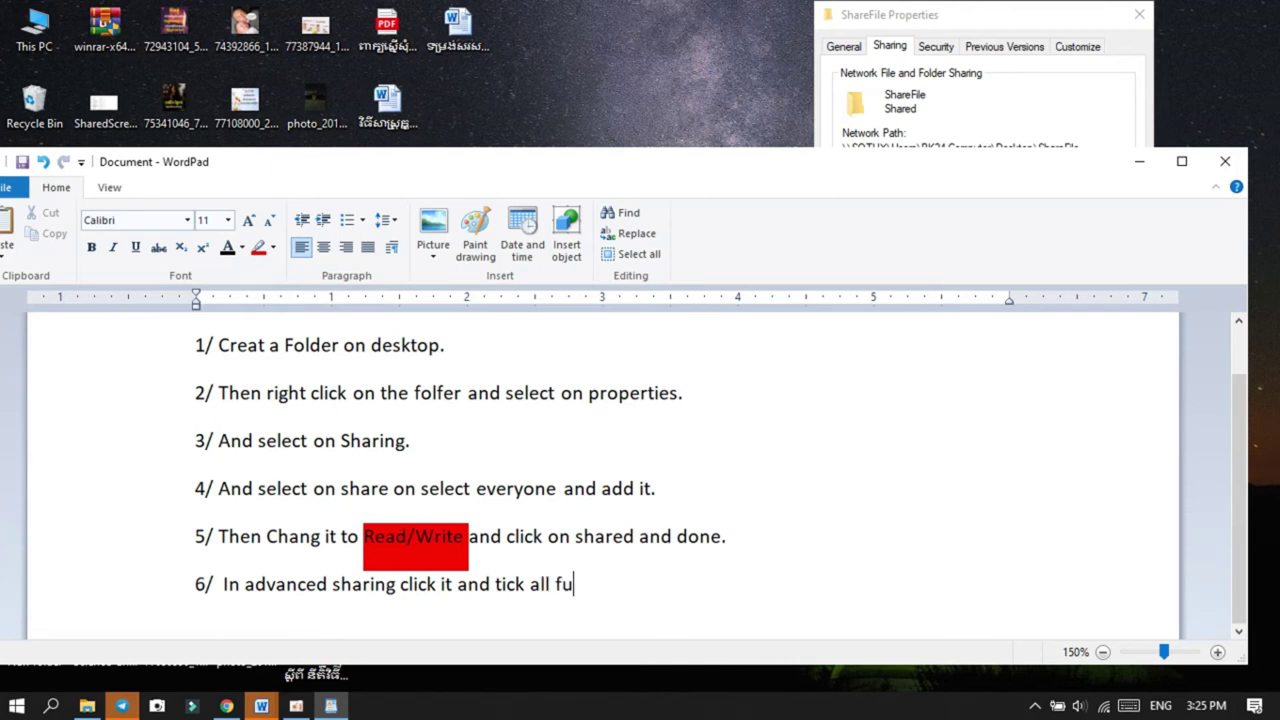
pyautogui.write('ll control')
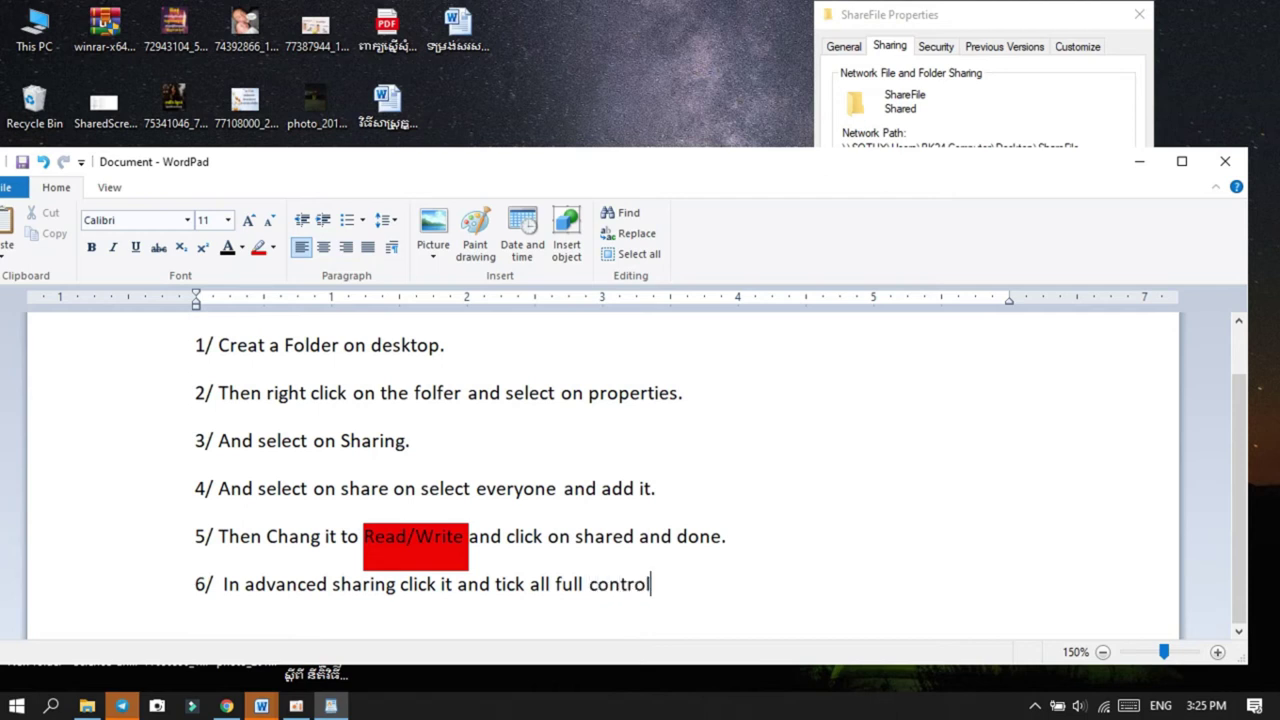
pyautogui.write(' and apply ')
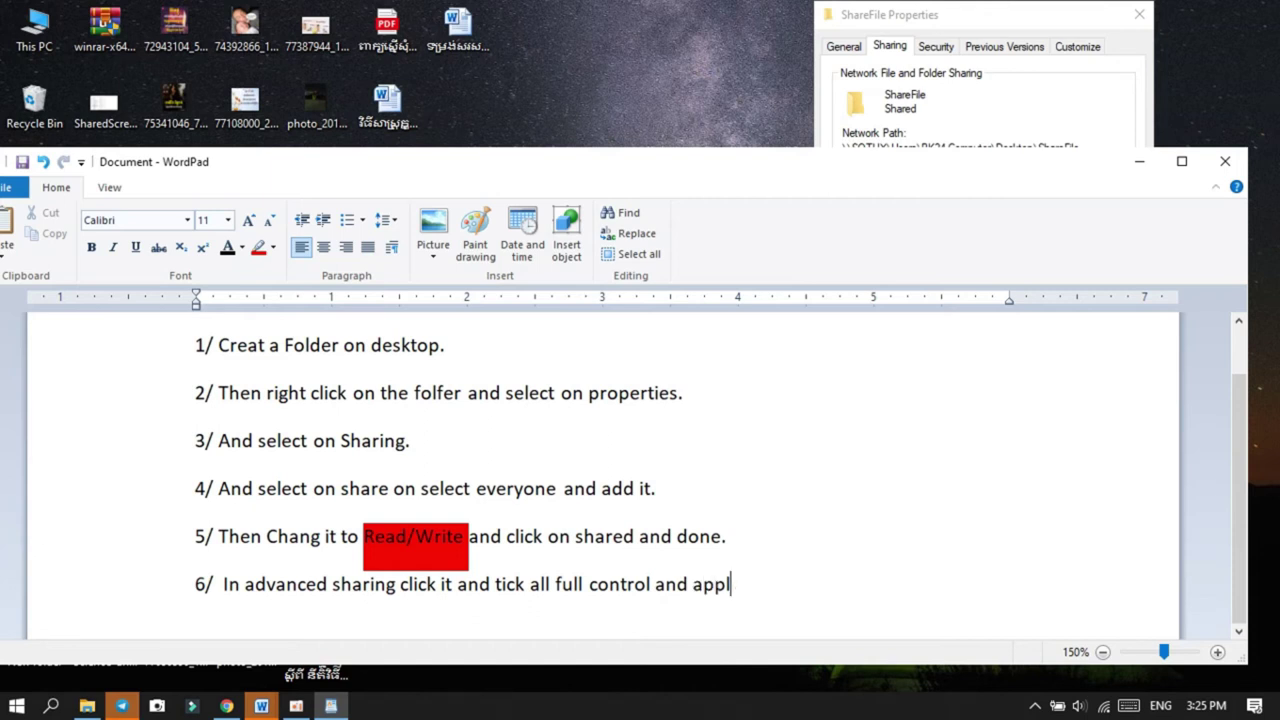
pyautogui.write('ok')
pyautogui.write(' then ')
pyautogui.write('a')
pyautogui.write('pply')
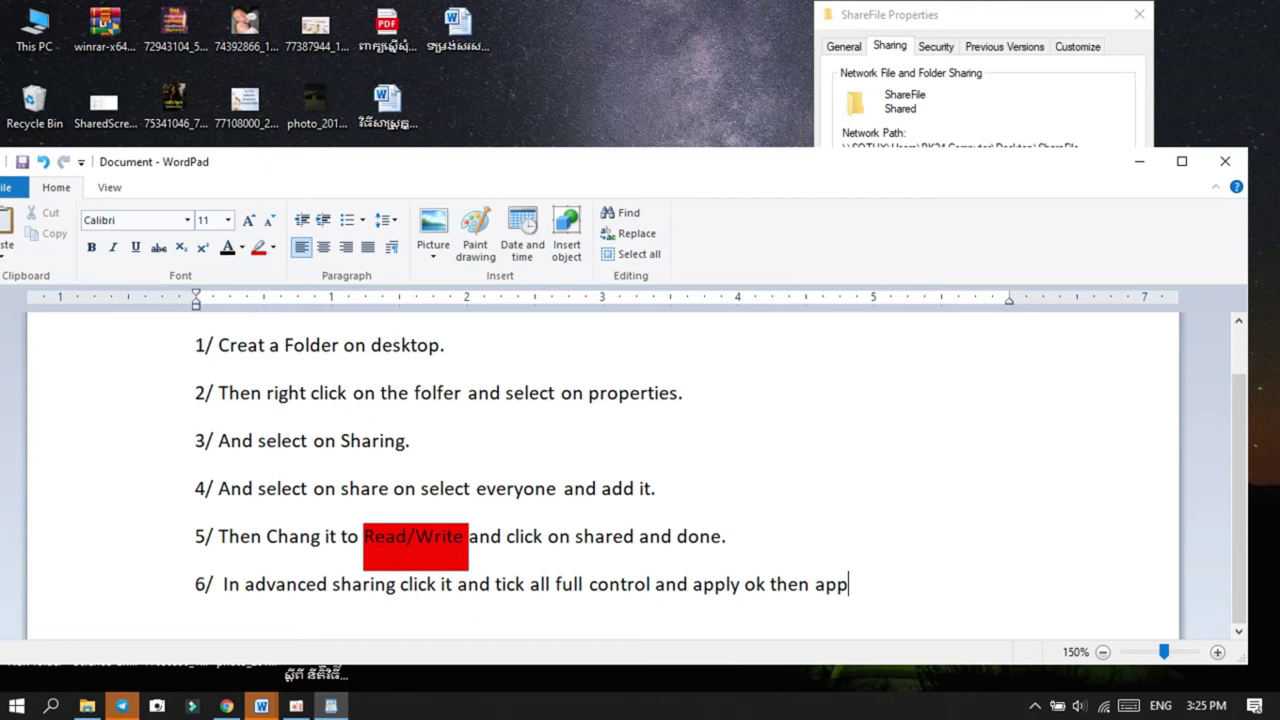
pyautogui.write(' and ok')
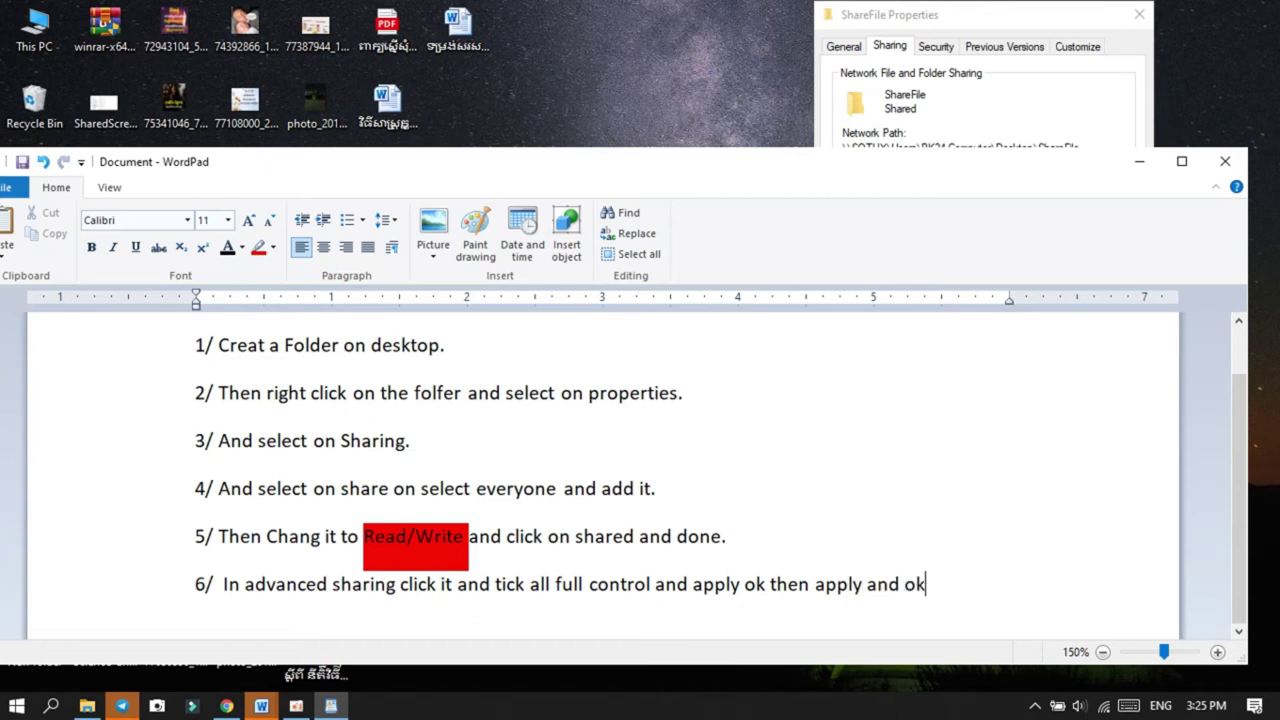
pyautogui.write(', too and col')
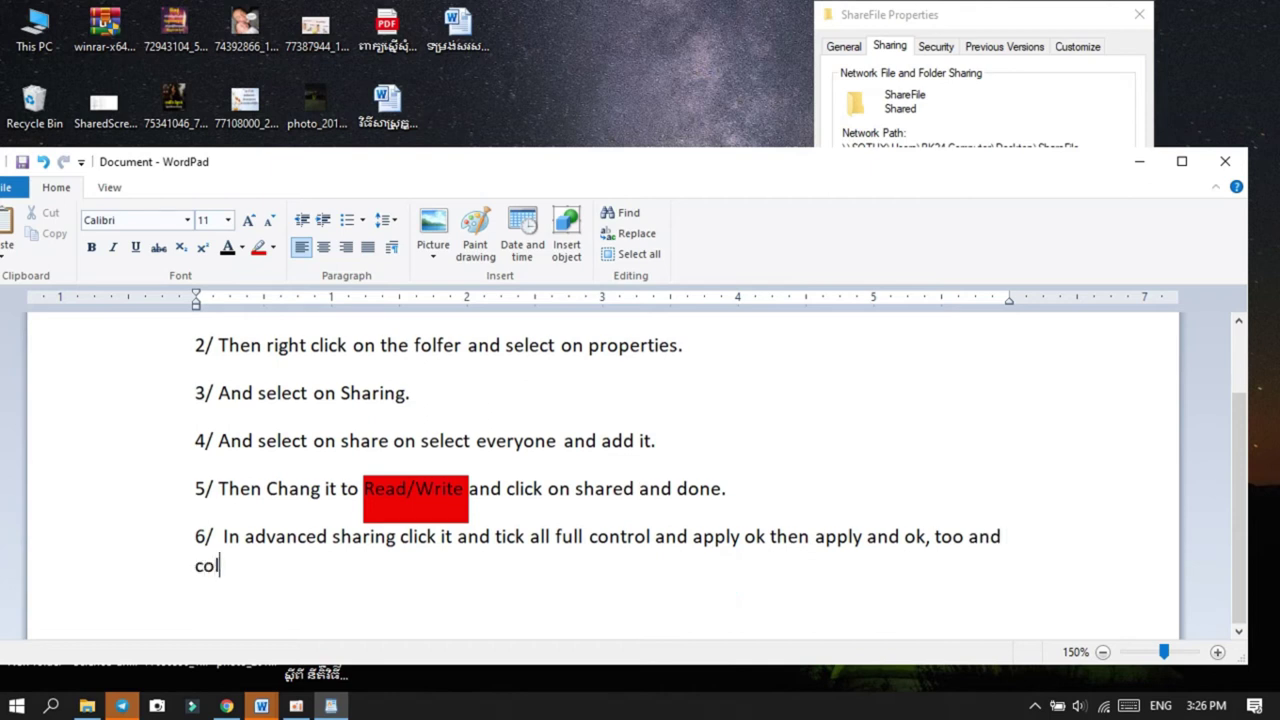
pyautogui.press('BackSpace')
pyautogui.write('lose it.')
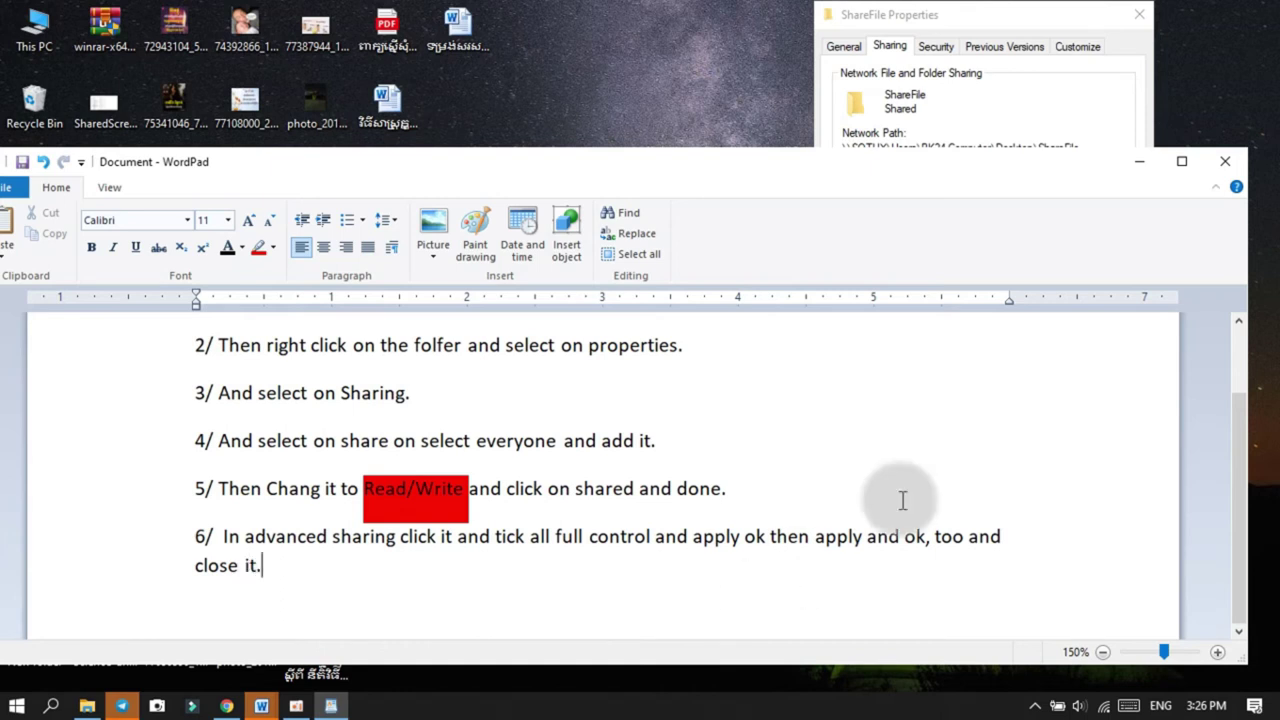
# Enable "Share this folder" in the advanced sharing settings of the ShareFile folder.
pyautogui.click(1091, 32)
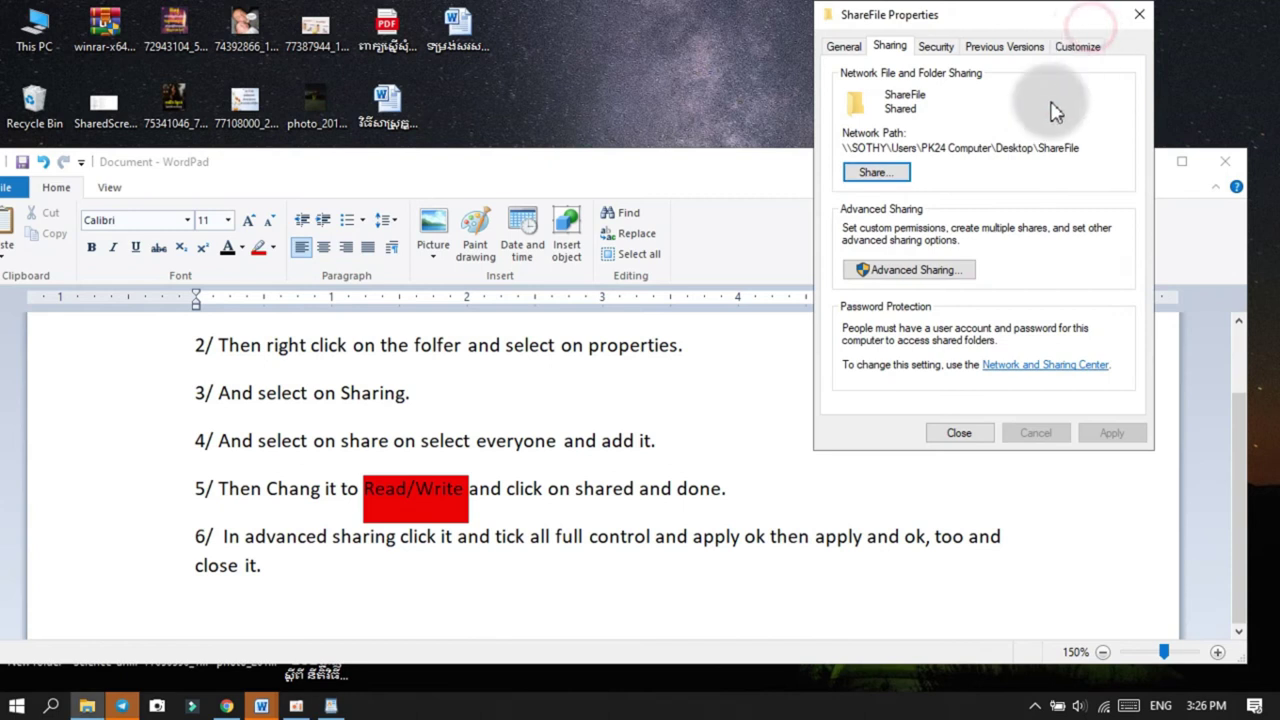
pyautogui.click(900, 271)
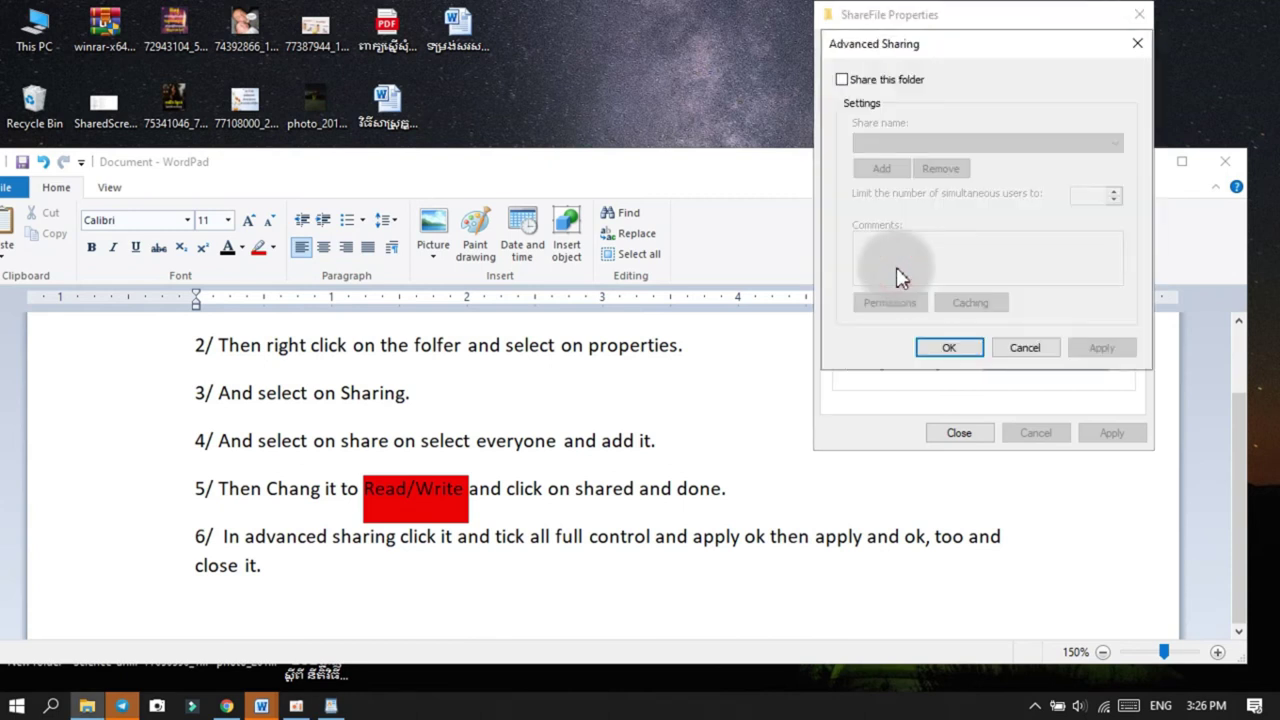
pyautogui.click(849, 79)
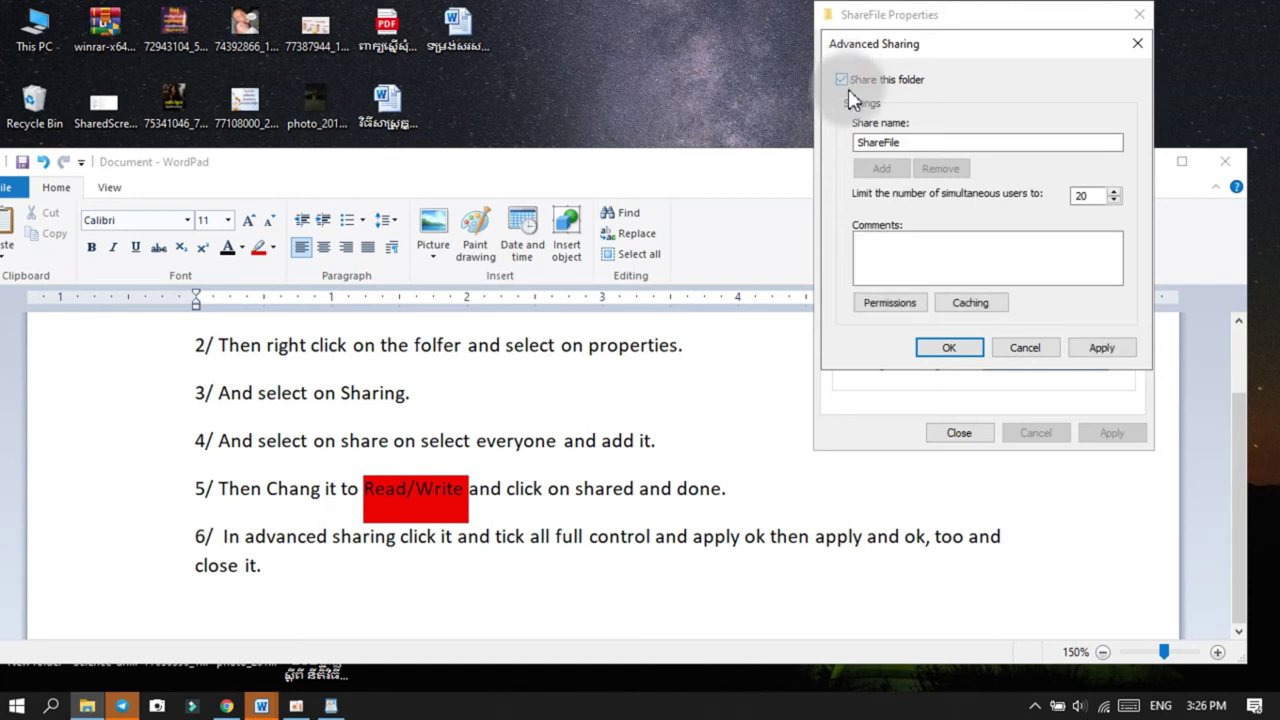
# Allow Everyone Full Control, Change and Read in the ShareFile share permissions and apply them.
pyautogui.click(891, 306)
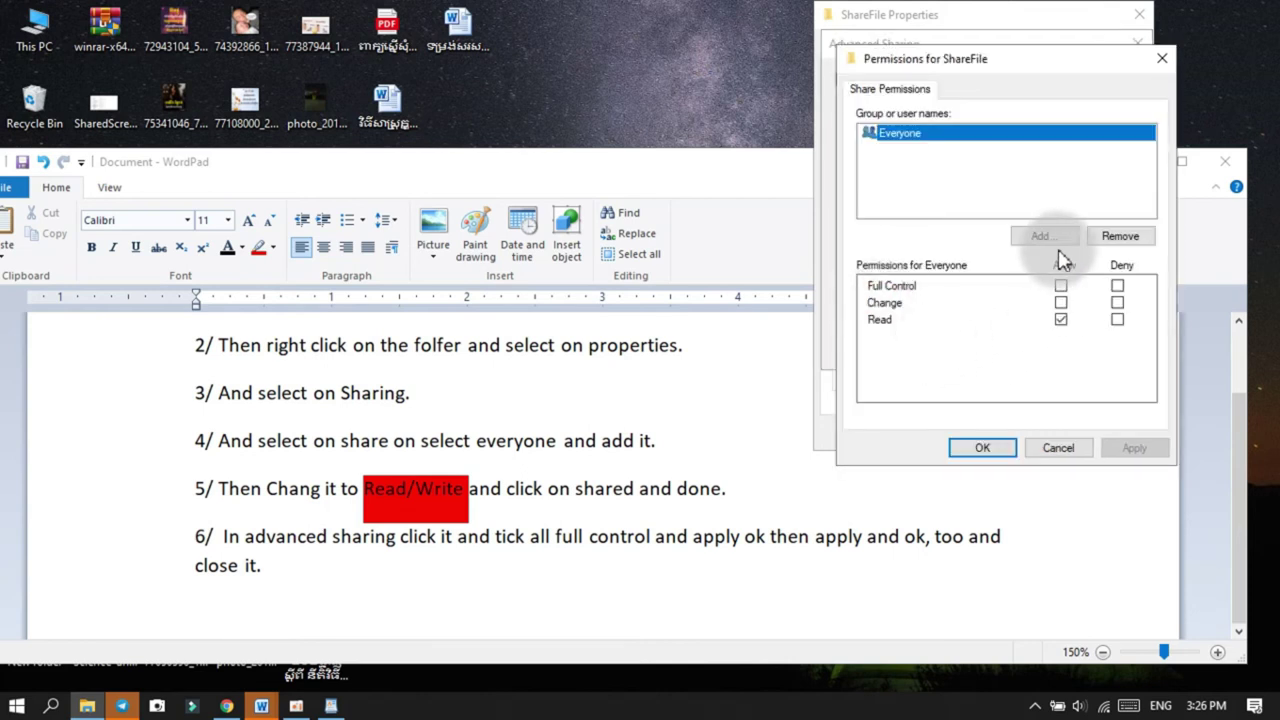
pyautogui.click(1060, 303)
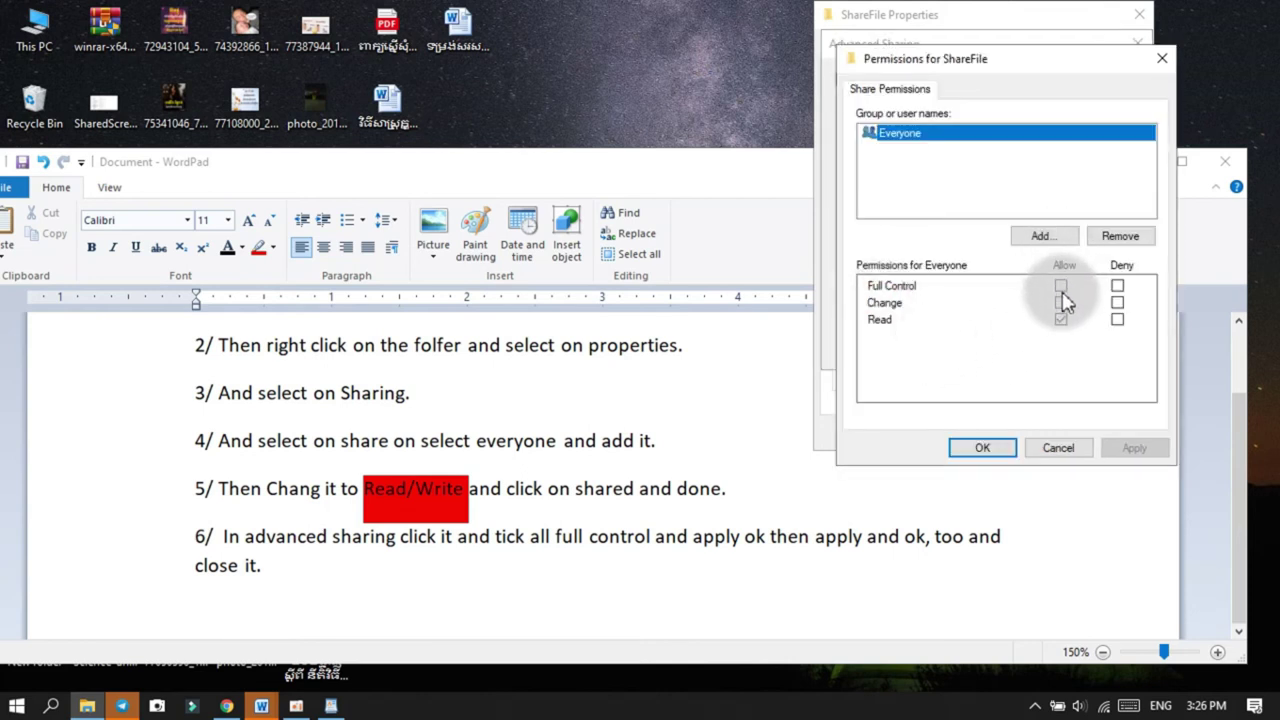
pyautogui.click(1060, 300)
pyautogui.click(1060, 286)
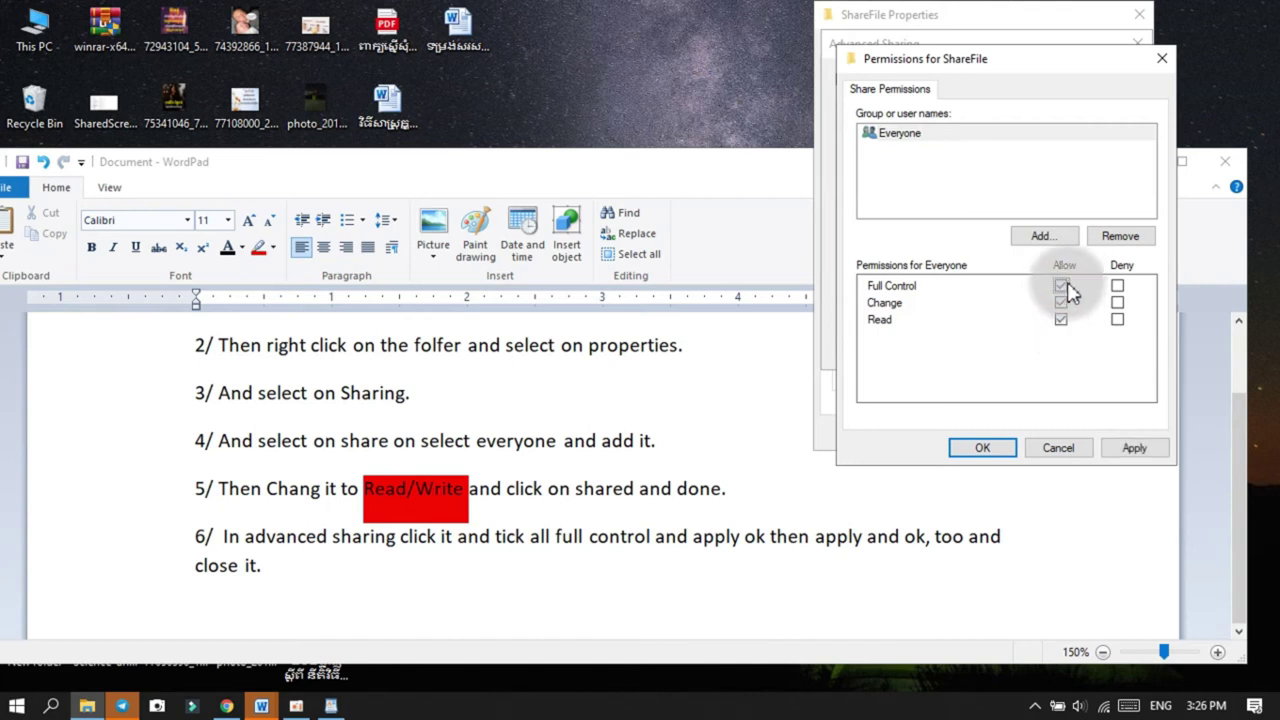
pyautogui.click(1134, 449)
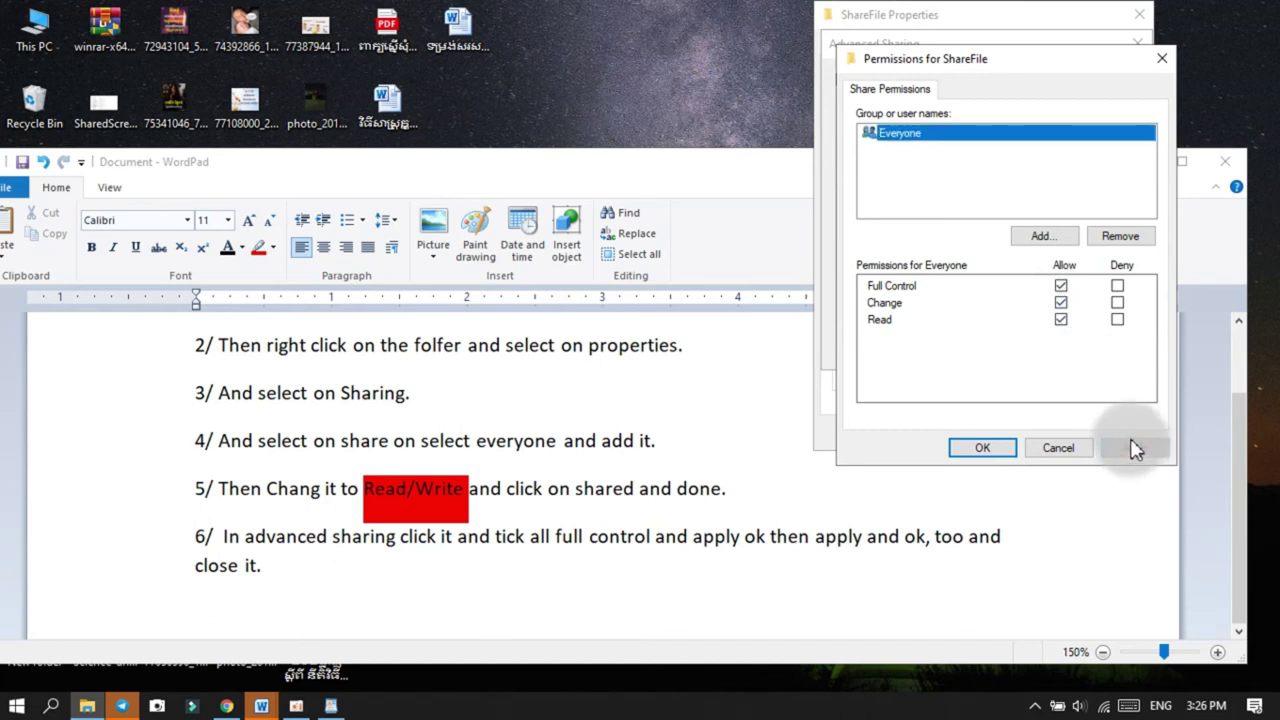
pyautogui.click(1003, 447)
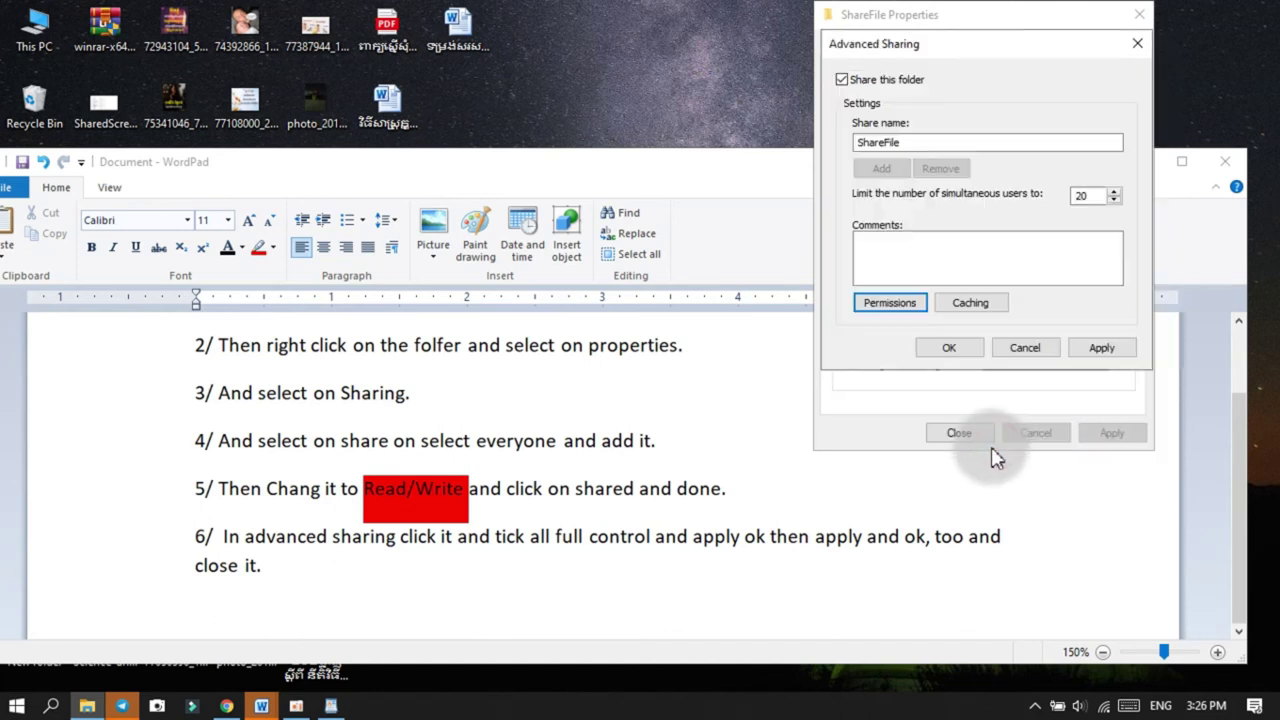
# Apply the advanced sharing settings and close the ShareFile properties.
pyautogui.click(1102, 349)
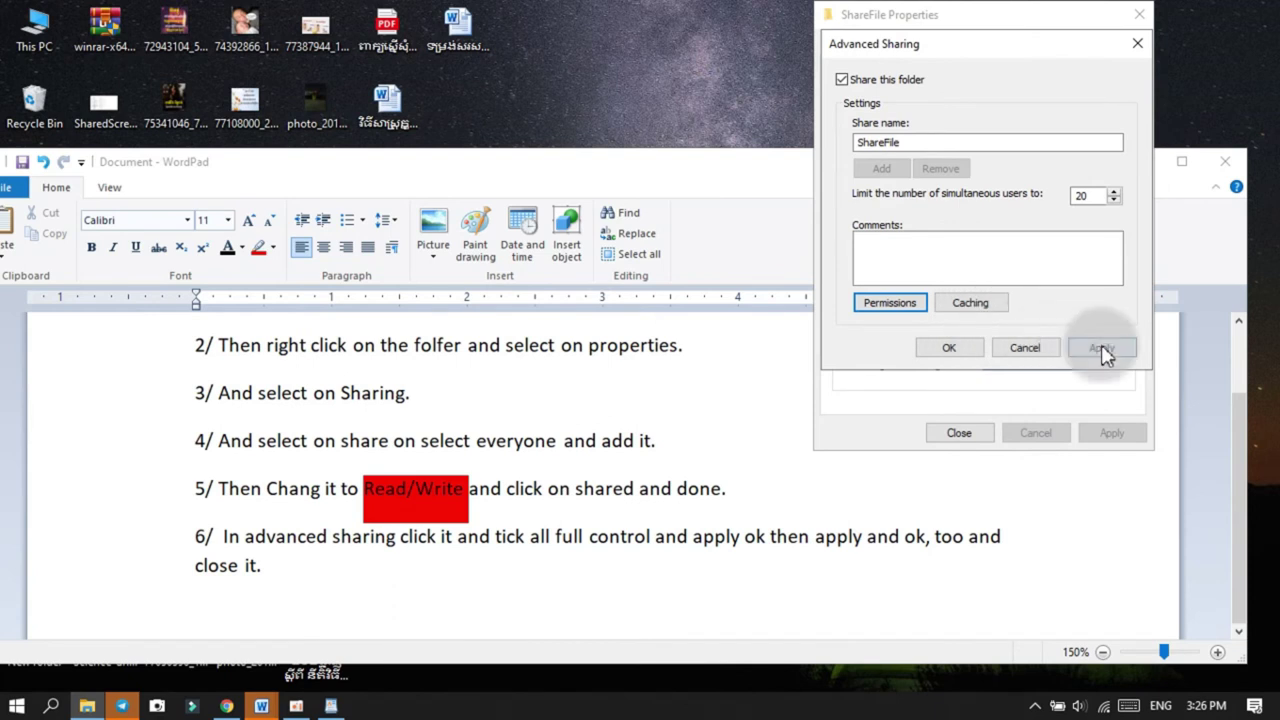
pyautogui.click(949, 348)
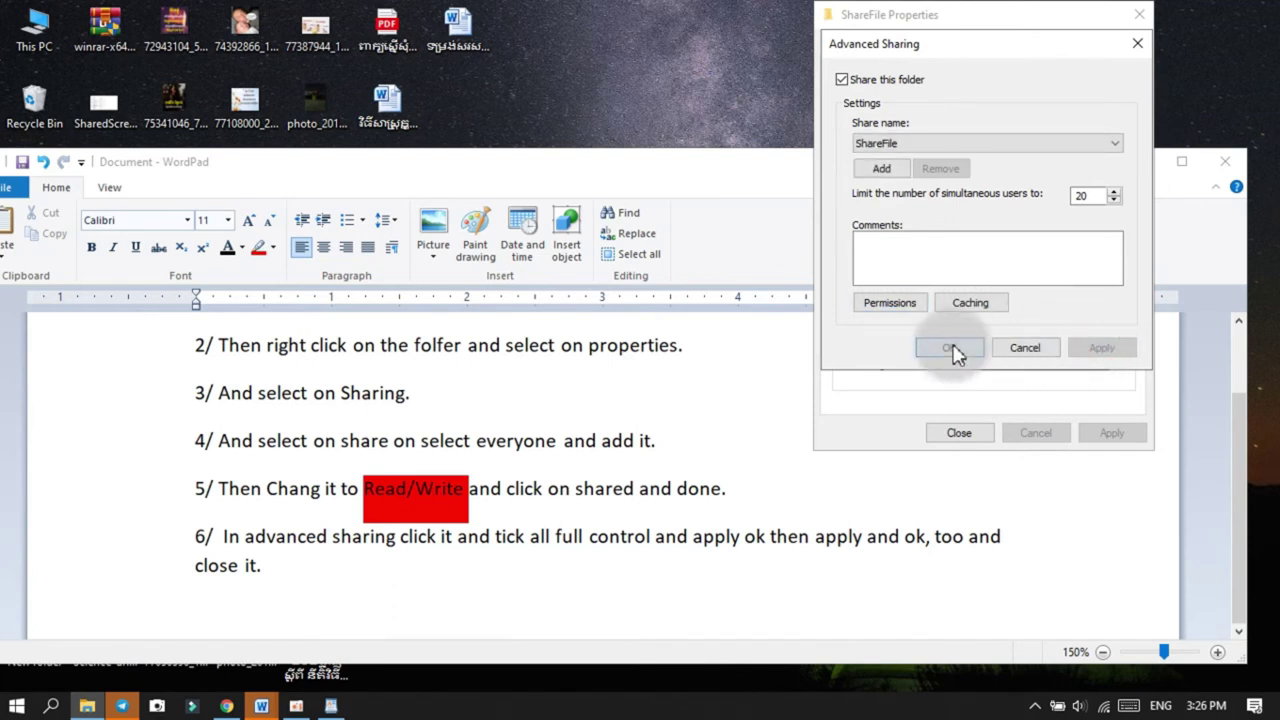
pyautogui.click(958, 432)
# Start a new note line below item 6/ with "7/ Now in other PC if we".
pyautogui.press('Return')
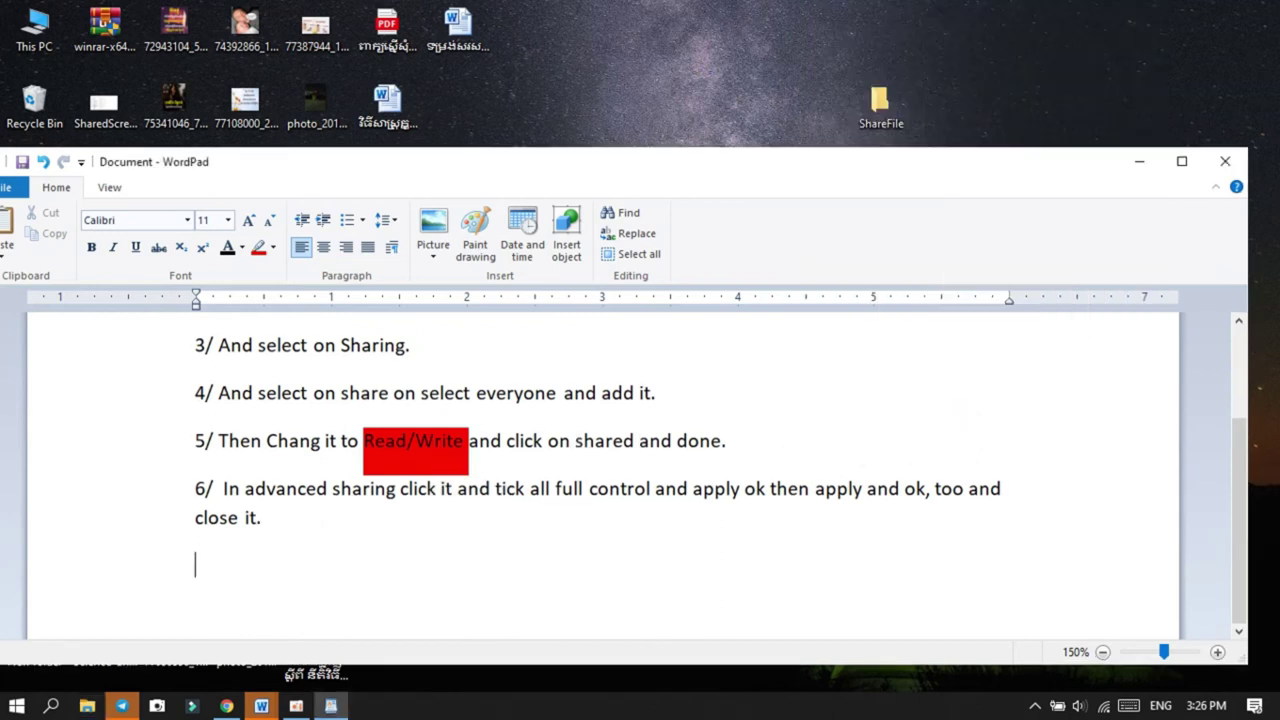
pyautogui.write('7/  Now in thw')
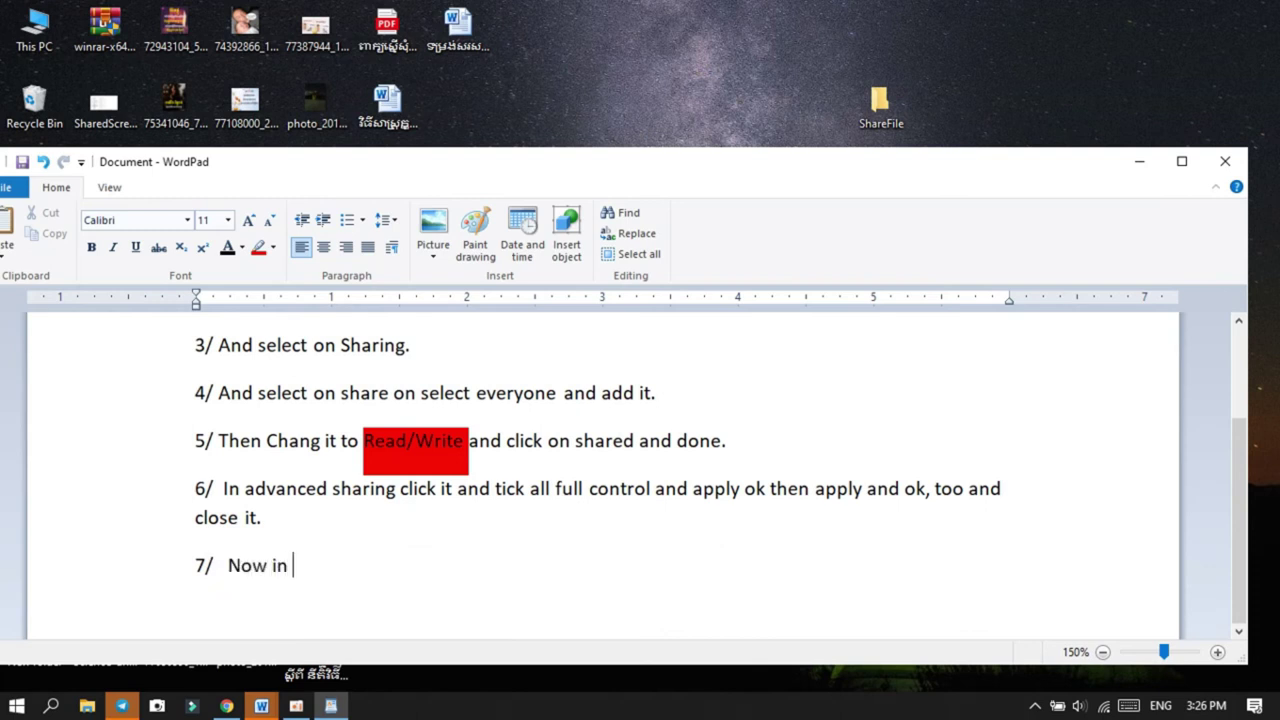
pyautogui.press('BackSpace')
pyautogui.write('e')
pyautogui.press('BackSpace')
pyautogui.press('BackSpace')
pyautogui.write('e')
pyautogui.press('BackSpace')
pyautogui.press('BackSpace')
pyautogui.press('BackSpace')
pyautogui.write('other Pc')
pyautogui.press('BackSpace')
pyautogui.write('C if we ')
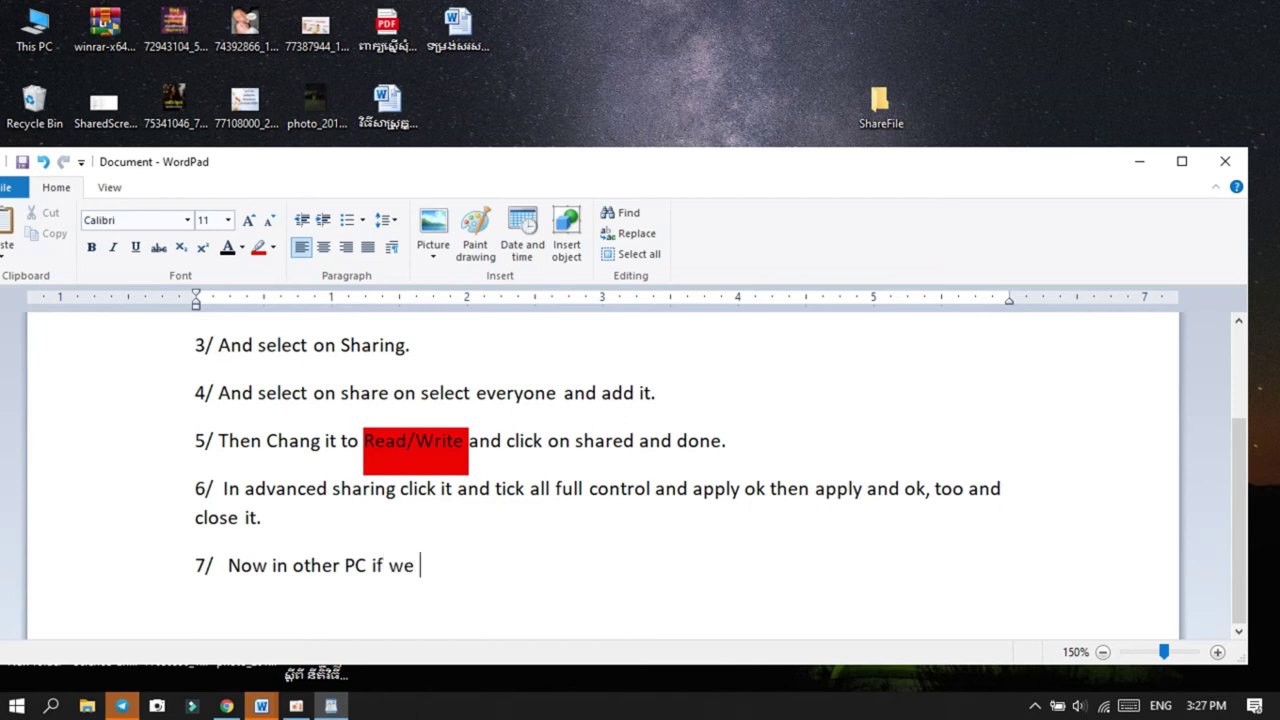
# Continue note item 7/ with "want to see it you need to click on start and type Run and then open it".
pyautogui.write('want to see it')
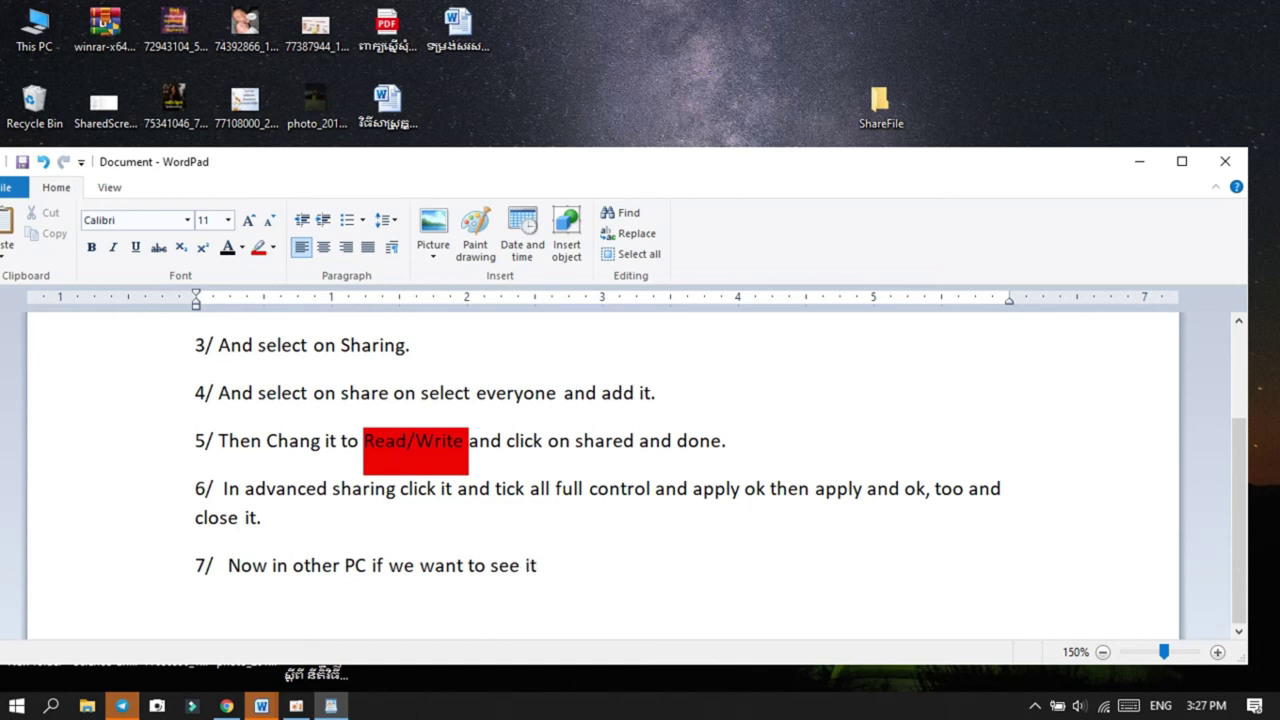
pyautogui.write('you need to c')
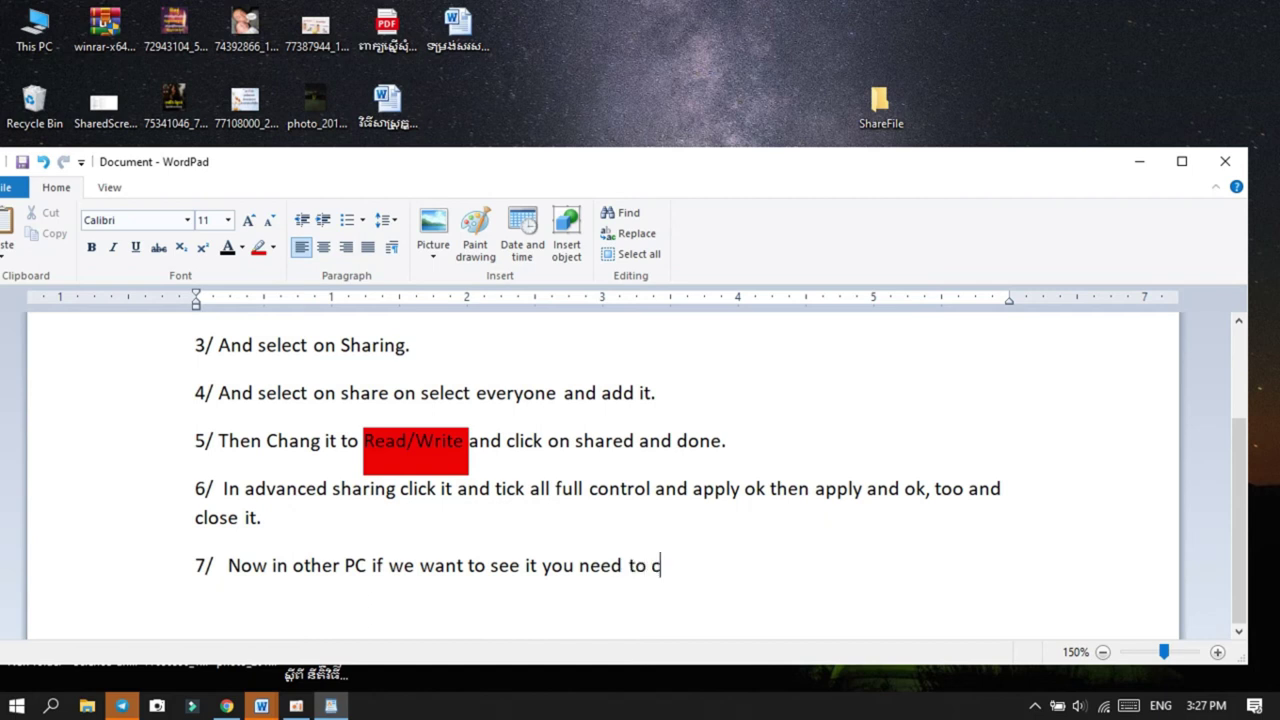
pyautogui.write('lick on start and ')
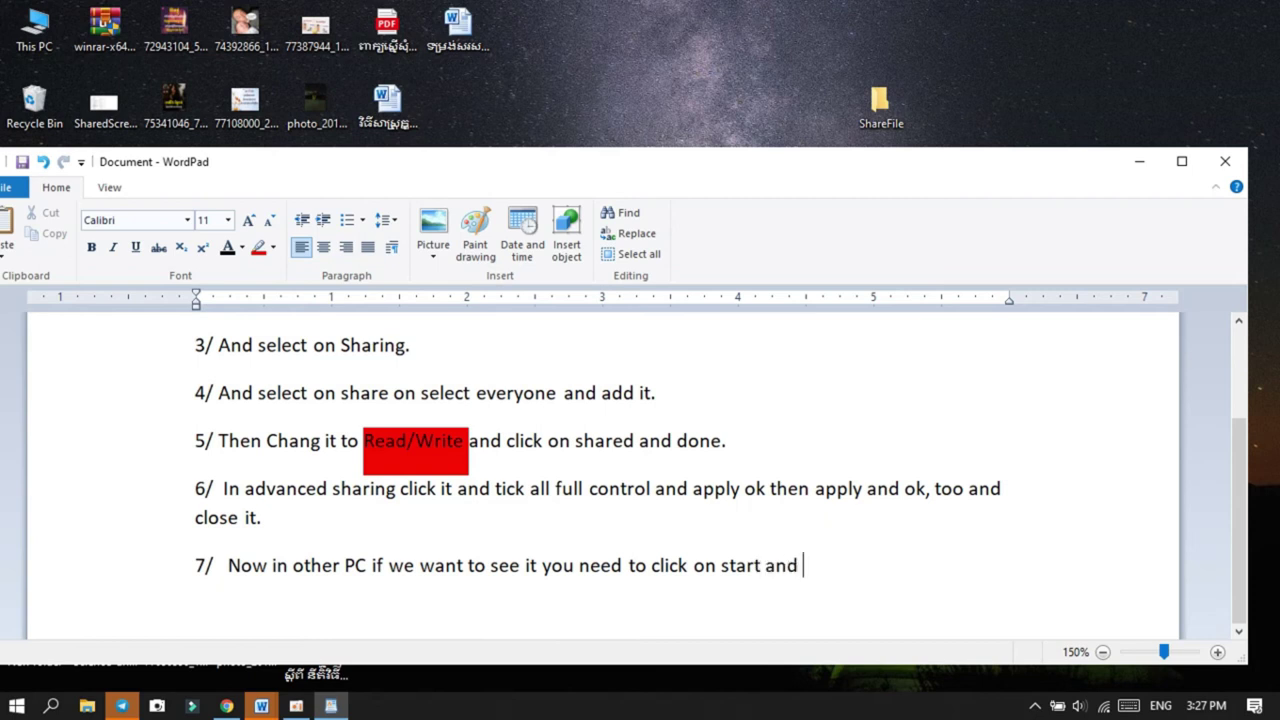
pyautogui.write('type Run and then')
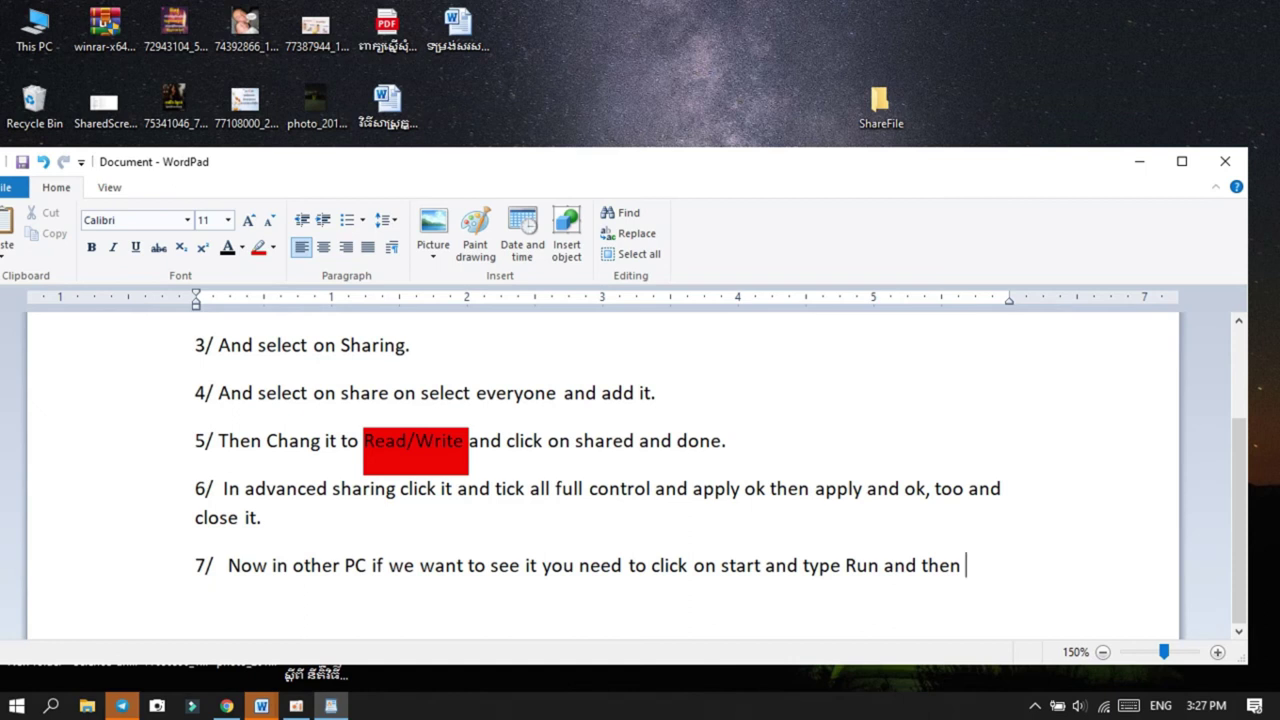
pyautogui.write(' open it')
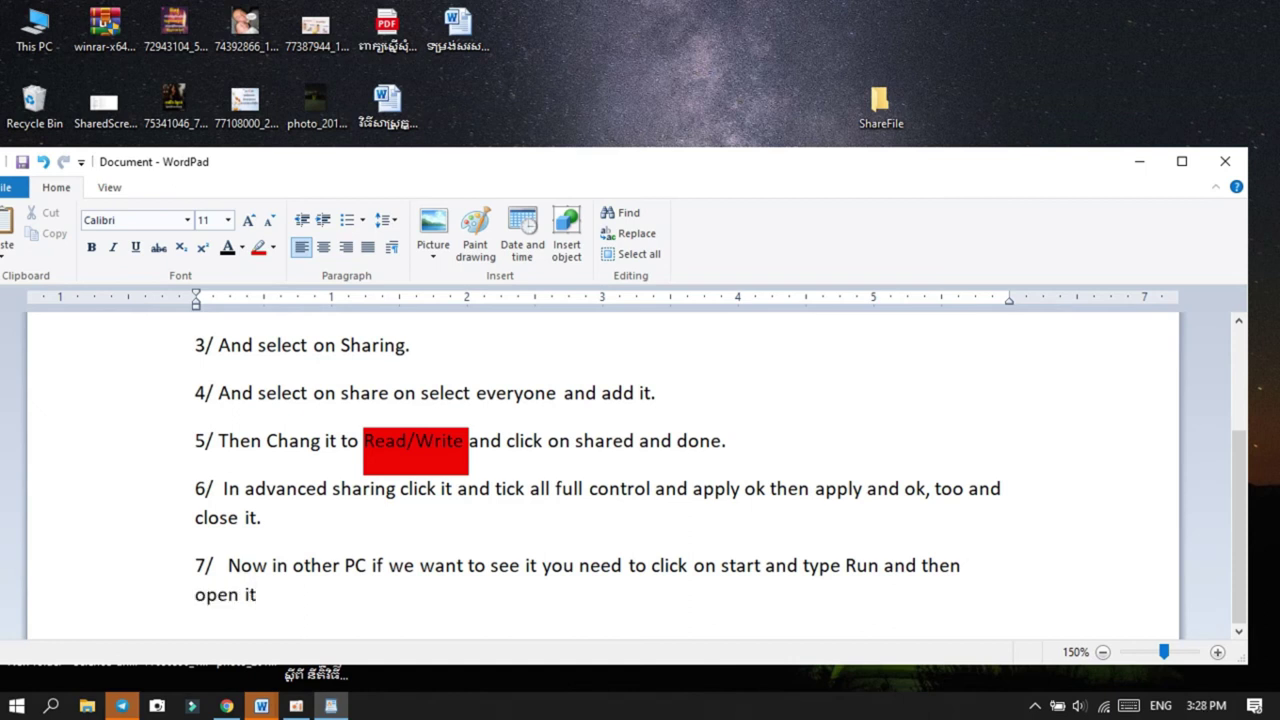
# Add ", Then type \\name" to the end of note item 7/.
pyautogui.write(',')
pyautogui.write(' Thwn')
pyautogui.press('BackSpace')
pyautogui.press('BackSpace')
pyautogui.write('en type ')
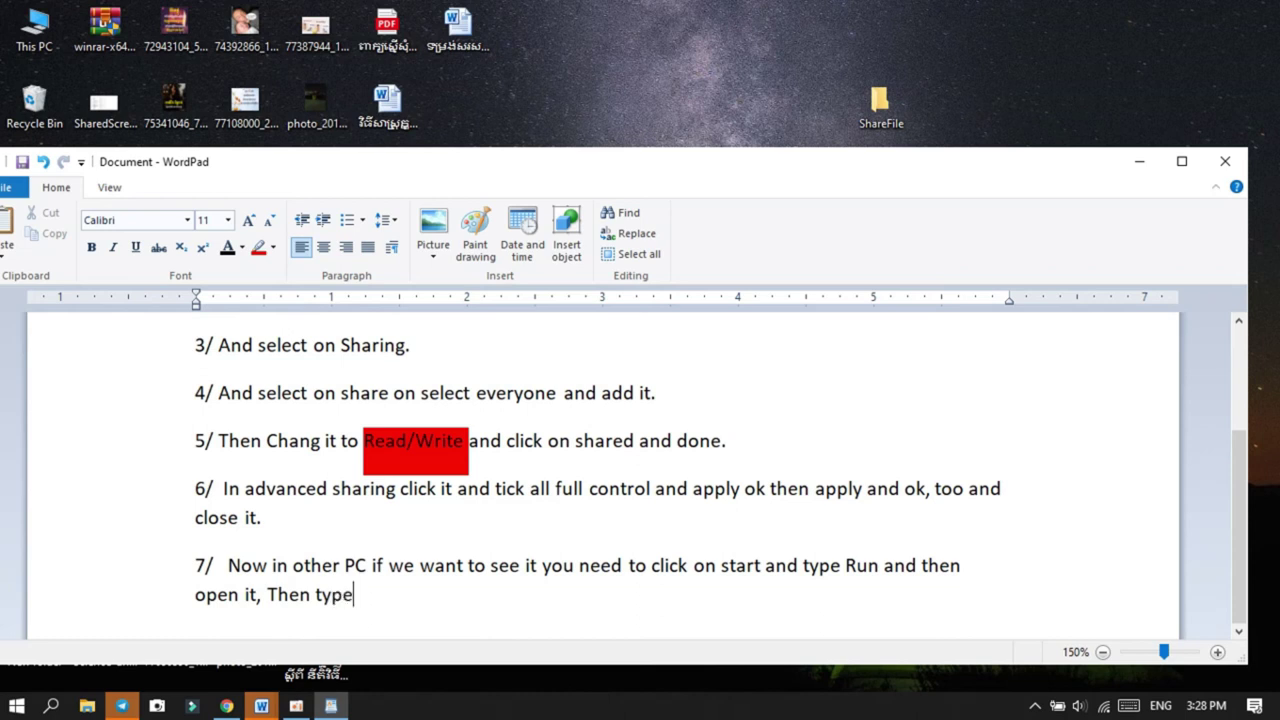
pyautogui.write('\\\\name')
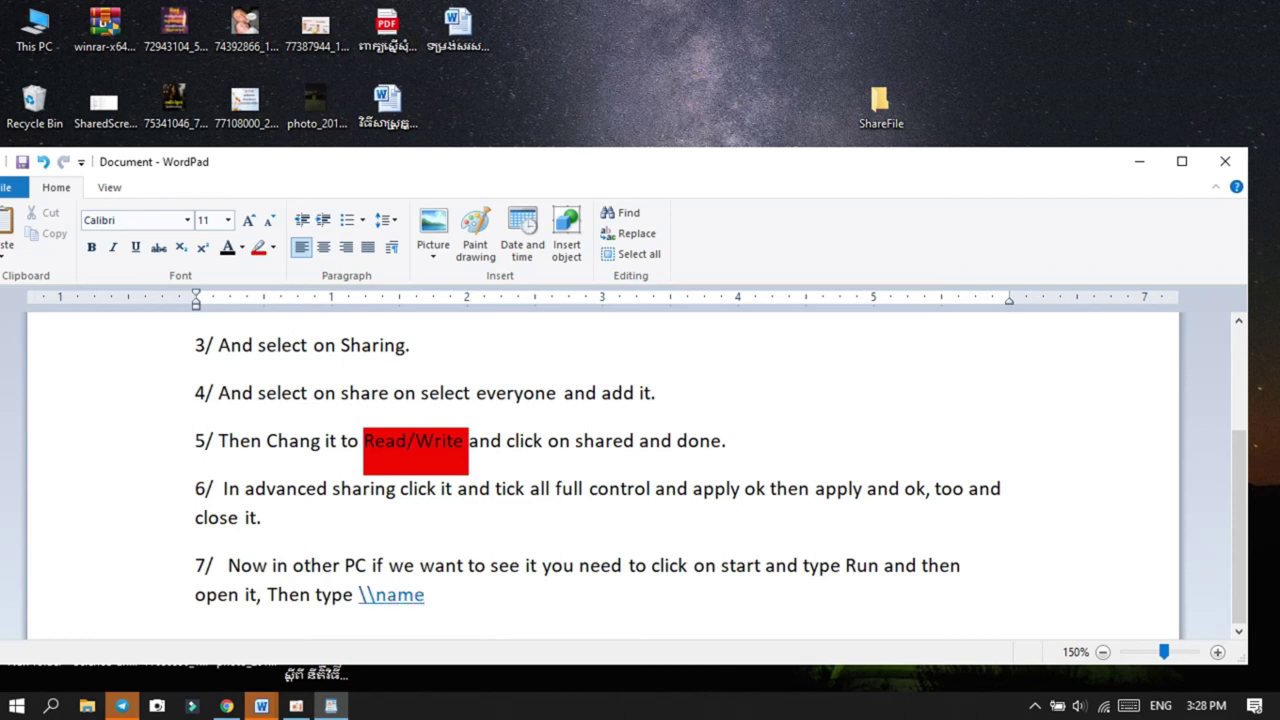
# Insert "and" before "name" in note item 7/ so the ending reads "\\and name".
pyautogui.click(384, 597)
pyautogui.click(680, 460)
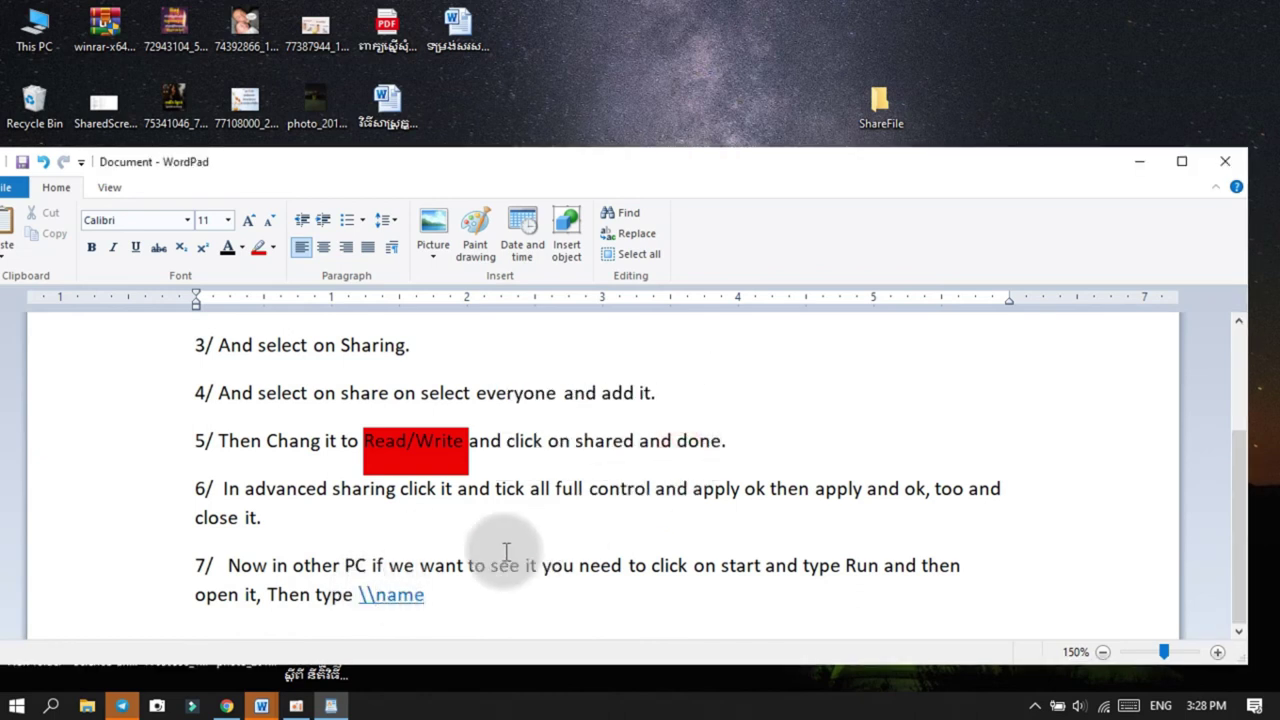
pyautogui.write('and')
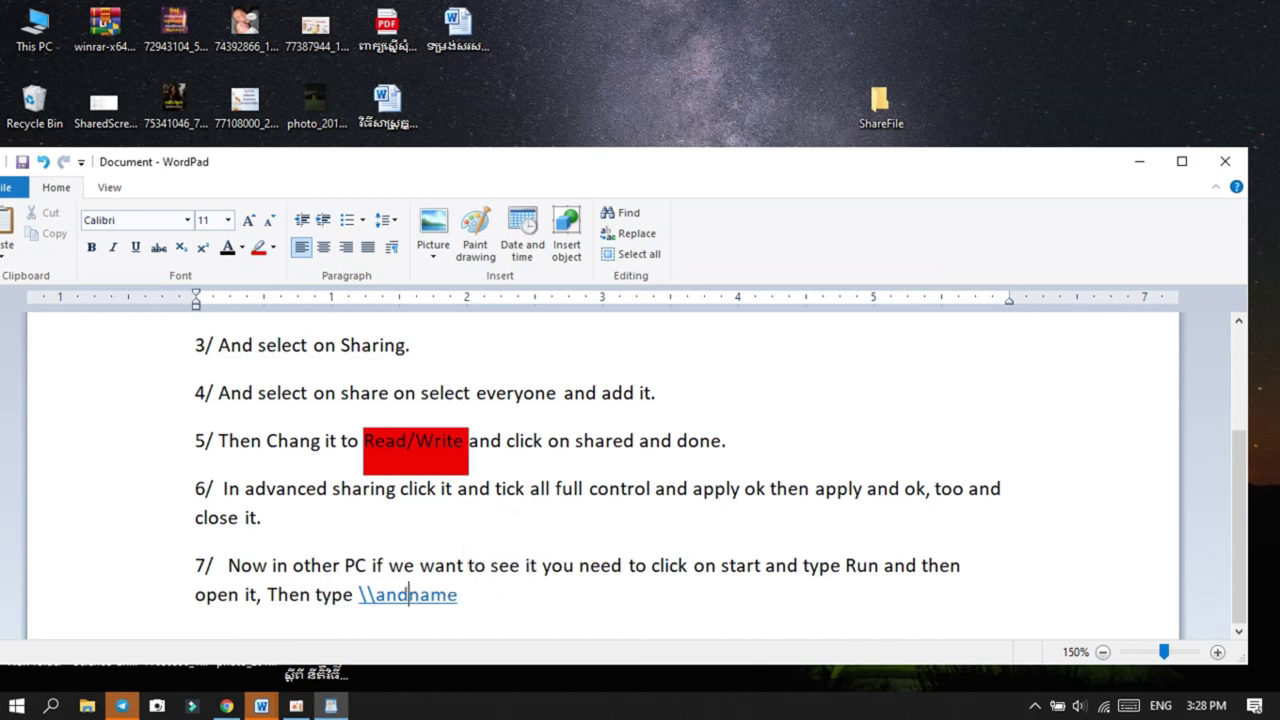
pyautogui.click(517, 591)
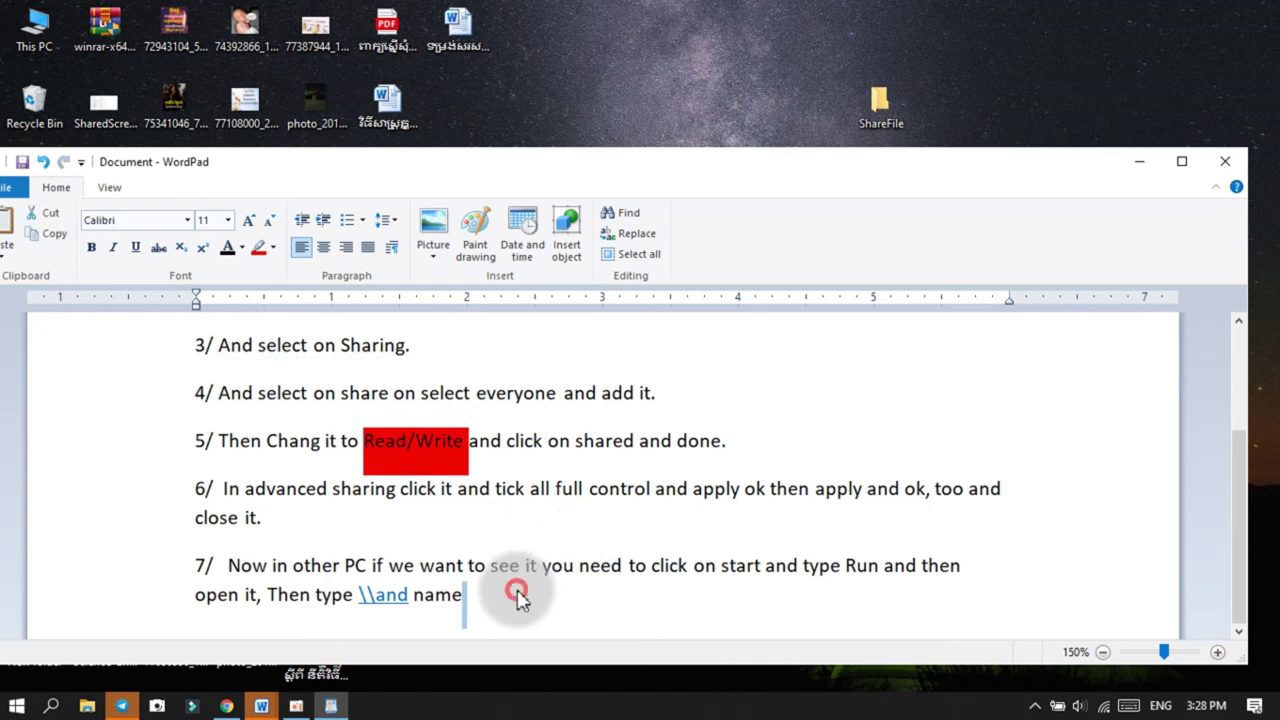
pyautogui.click(517, 591)
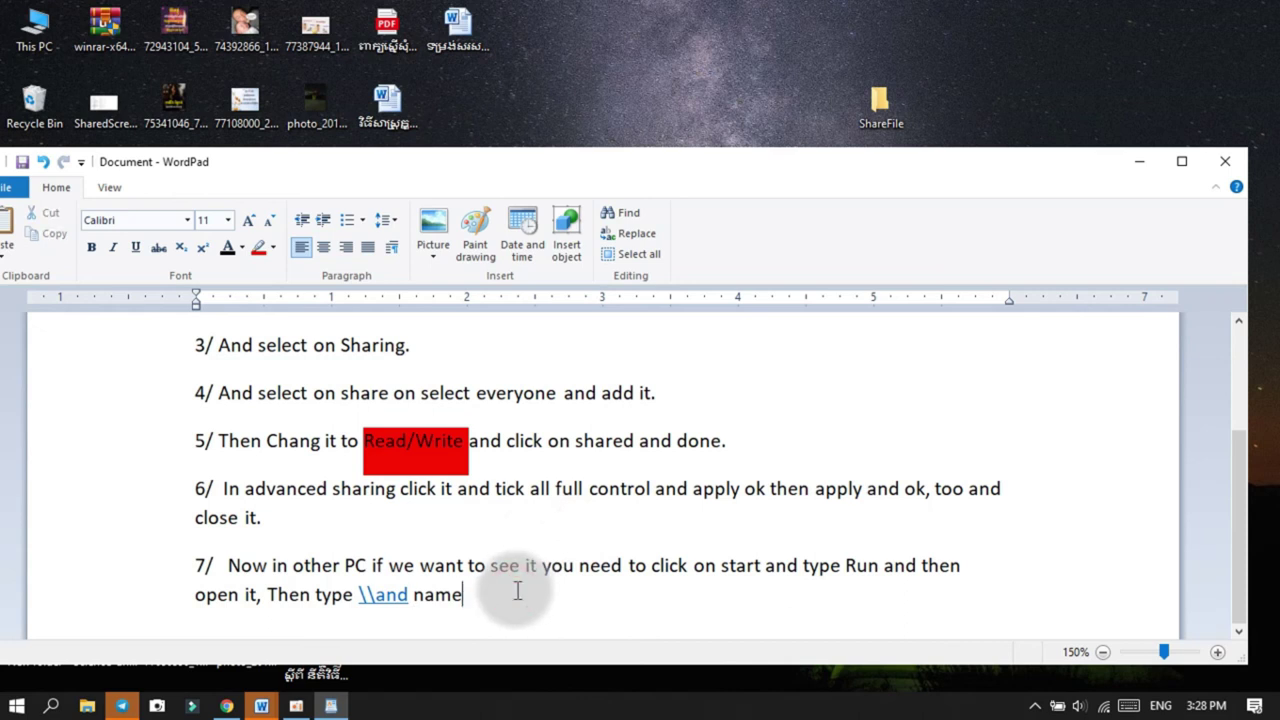
# Complete note item 7/ with "of your partner you want to go it in.".
pyautogui.write('of your')
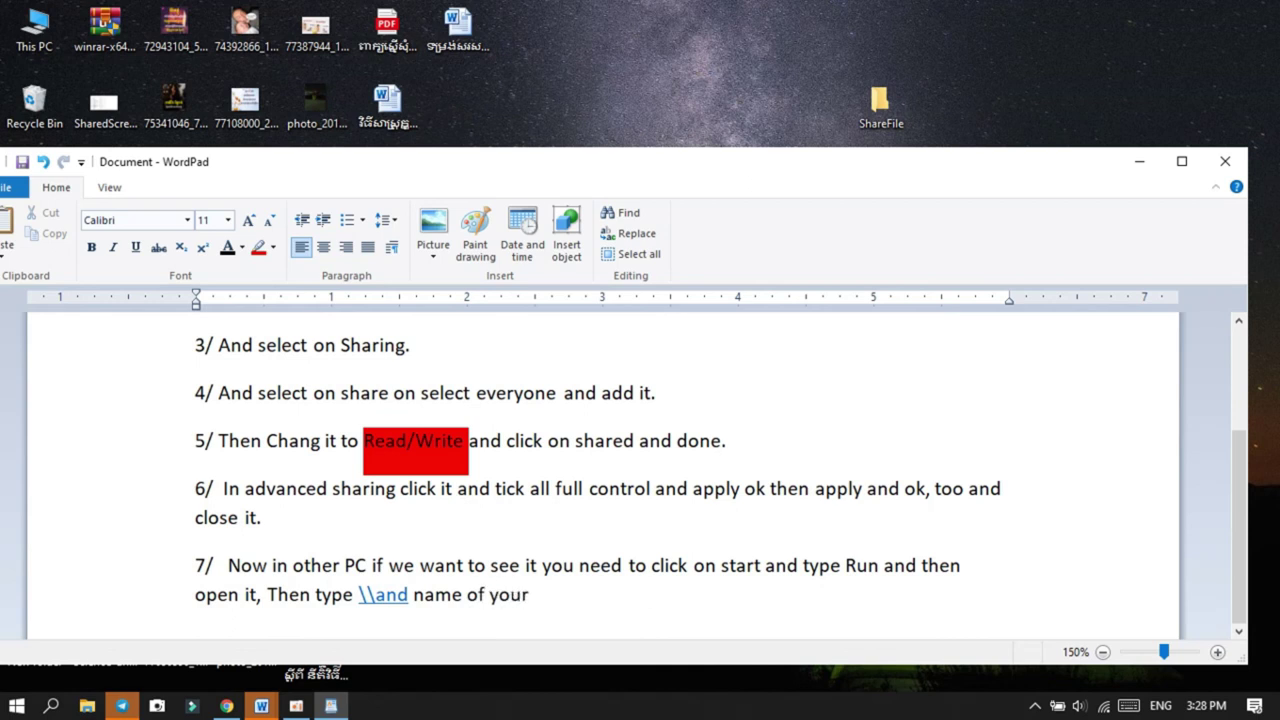
pyautogui.write(' partner you w')
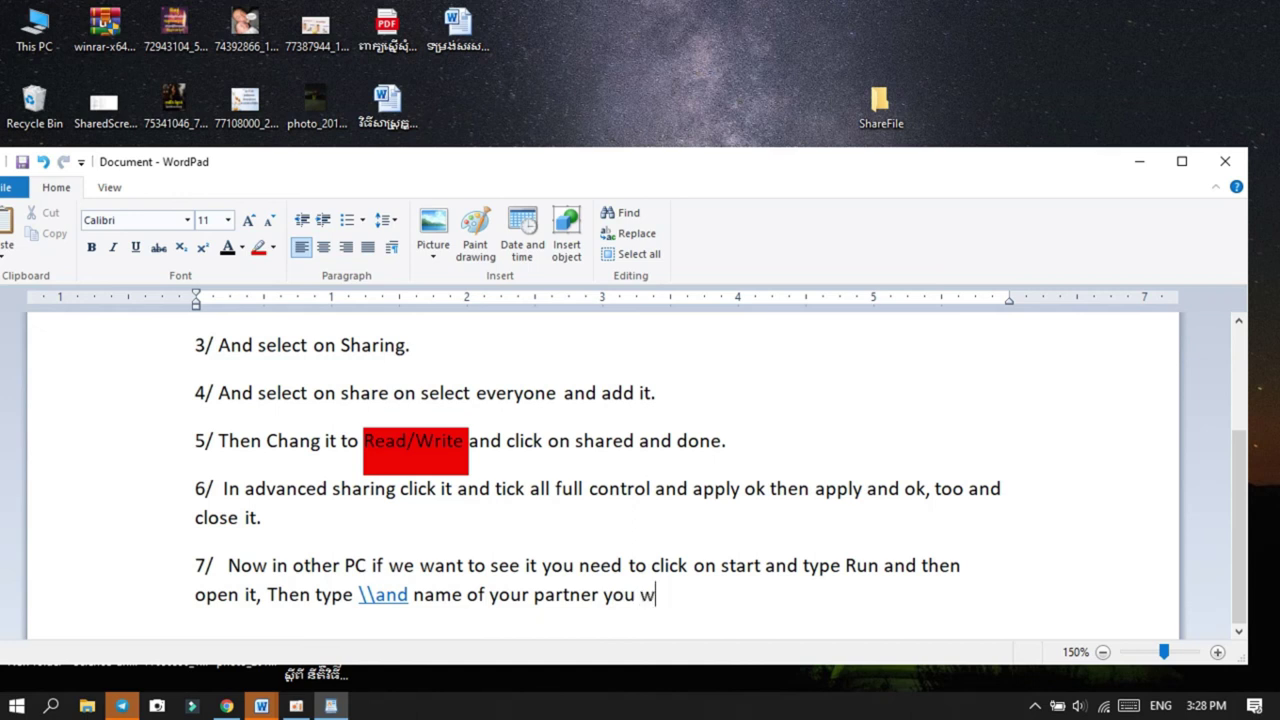
pyautogui.write('ant to go')
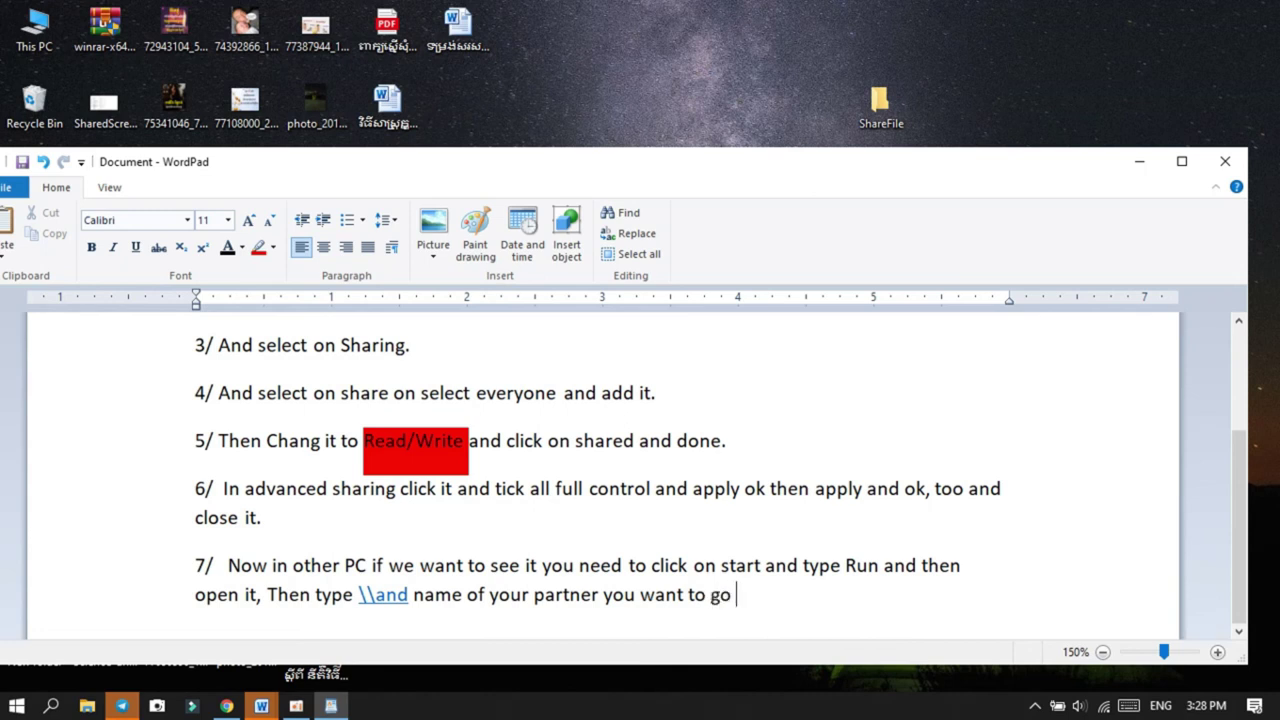
pyautogui.write(' it on')
pyautogui.press('BackSpace')
pyautogui.press('BackSpace')
pyautogui.write('in.')
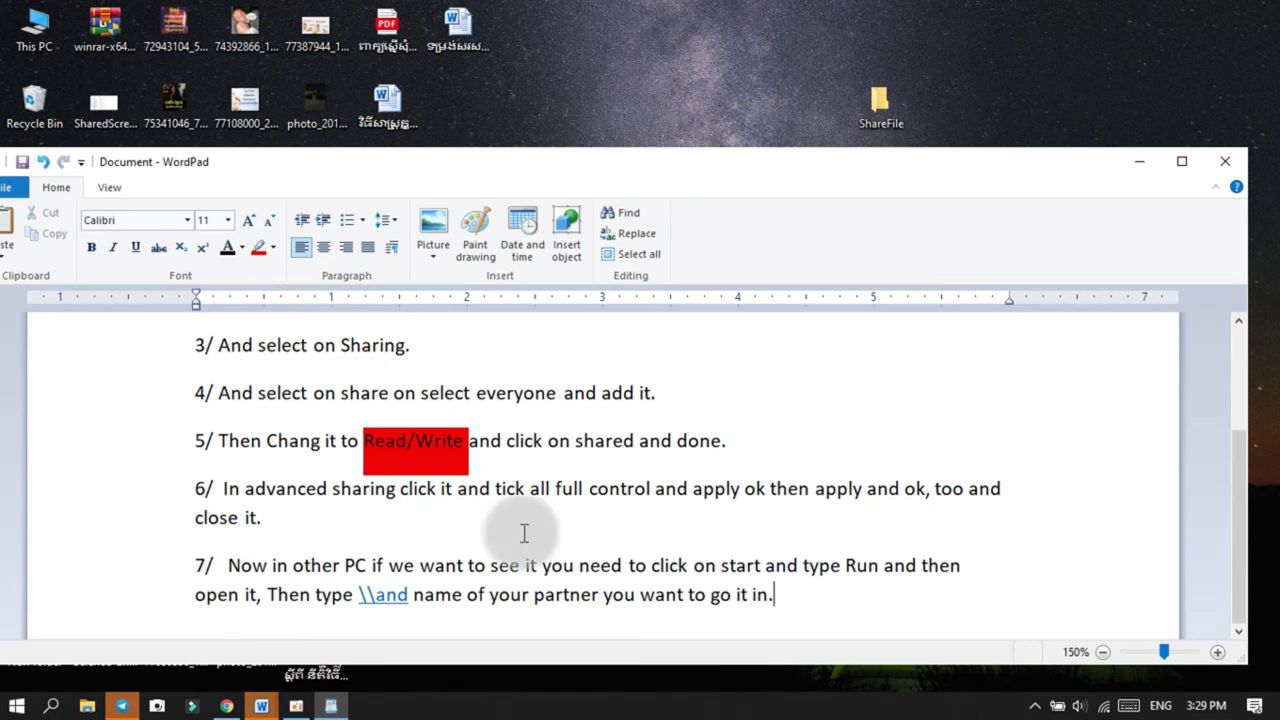
# Minimize the notes window and look inside the ShareFile folder on the desktop.
pyautogui.click(1136, 177)
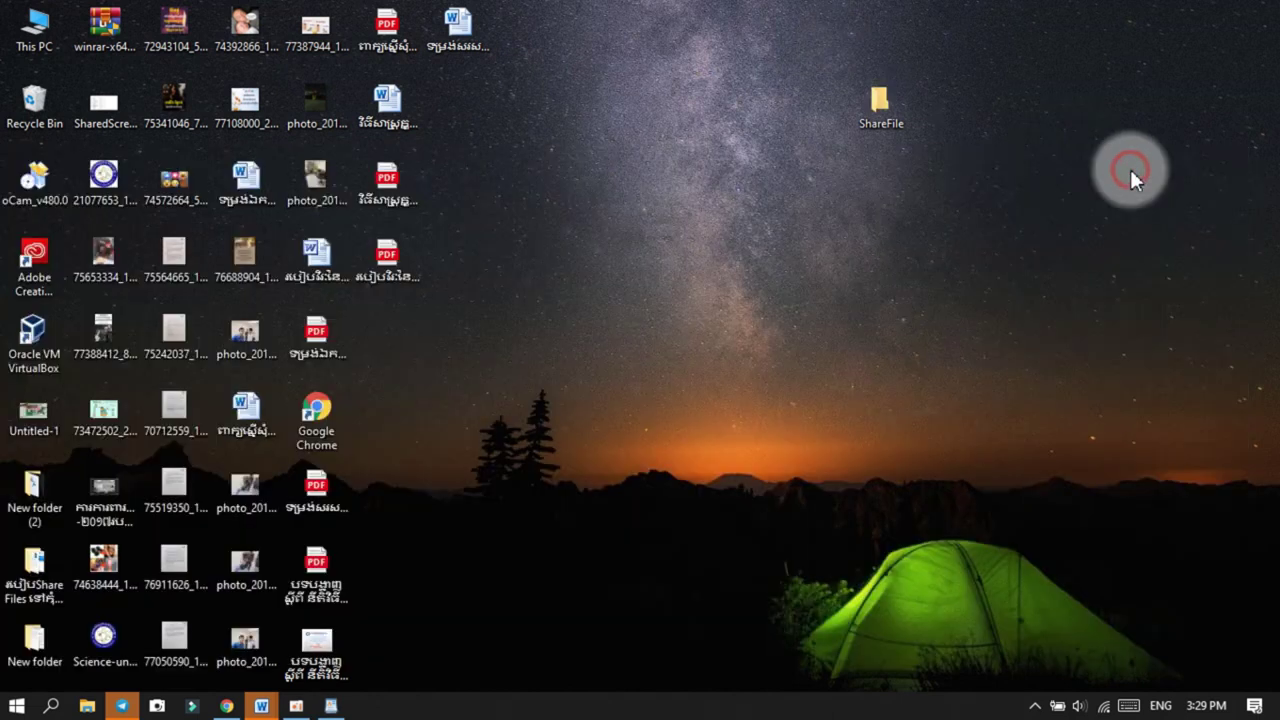
pyautogui.doubleClick(894, 107)
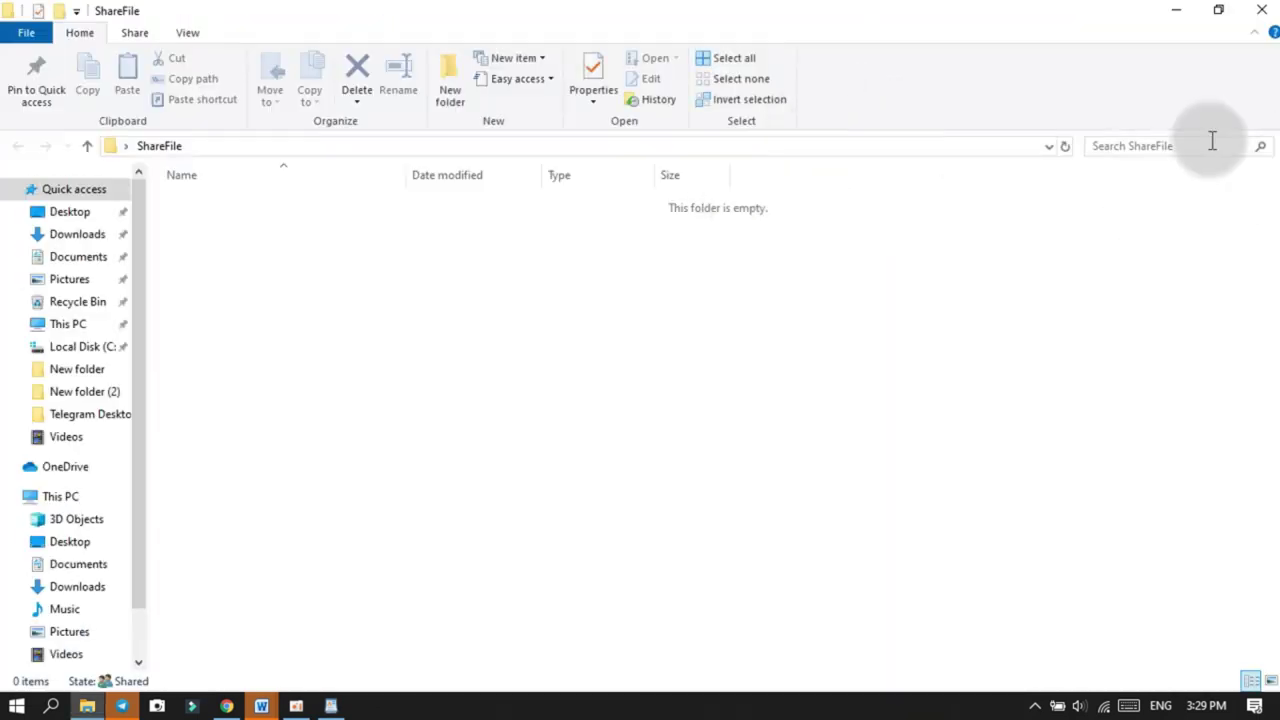
pyautogui.click(1262, 10)
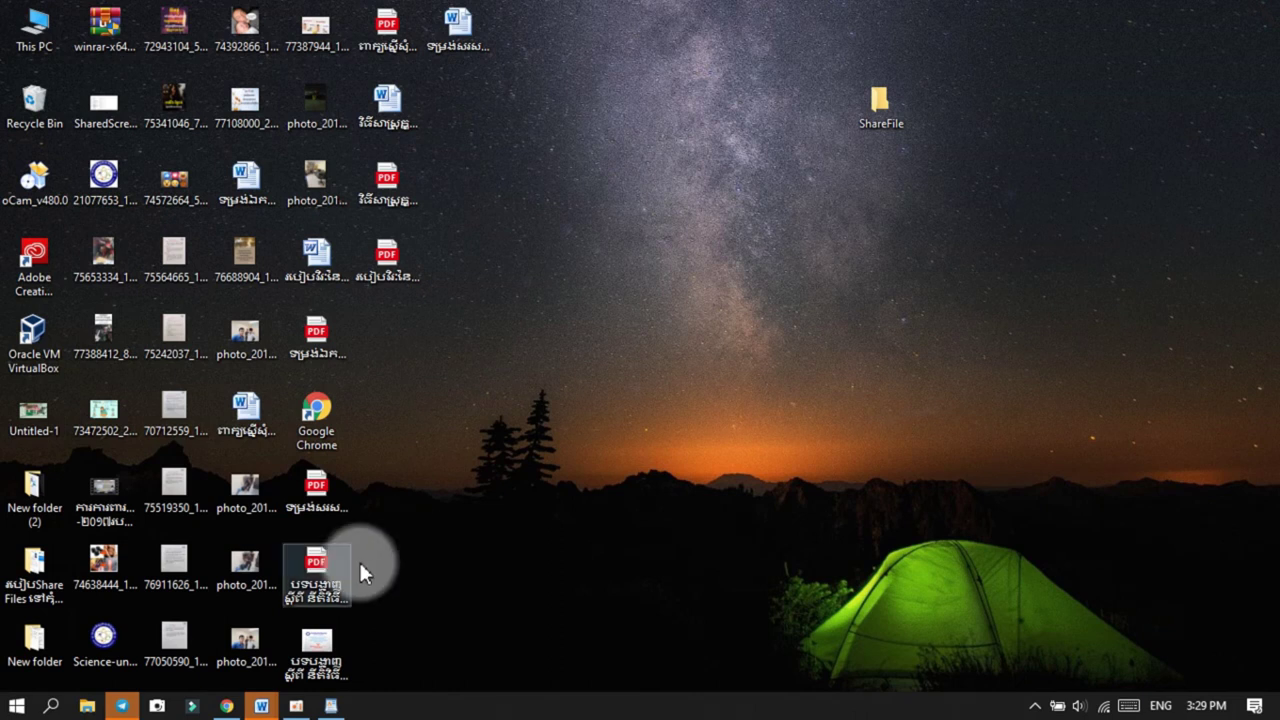
# Open the Run dialog through Windows search and use it to open the network path \\ followed by this PC's name.
pyautogui.click(51, 706)
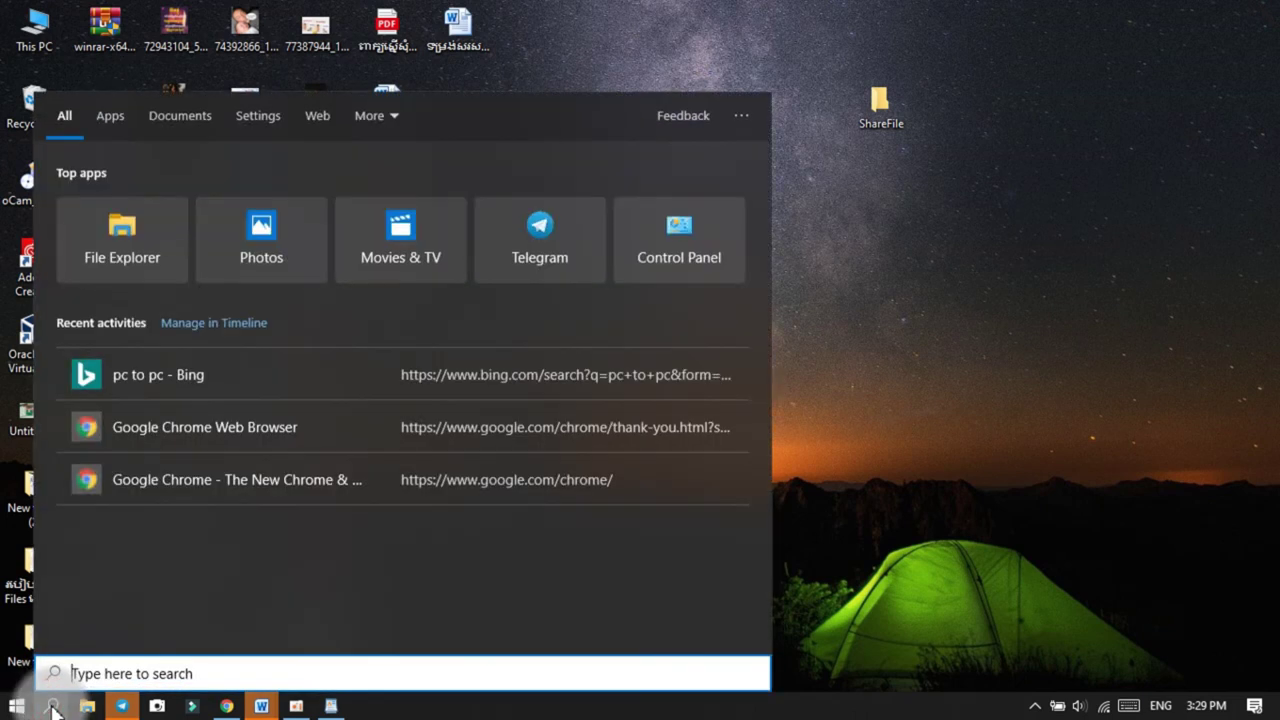
pyautogui.write('Run')
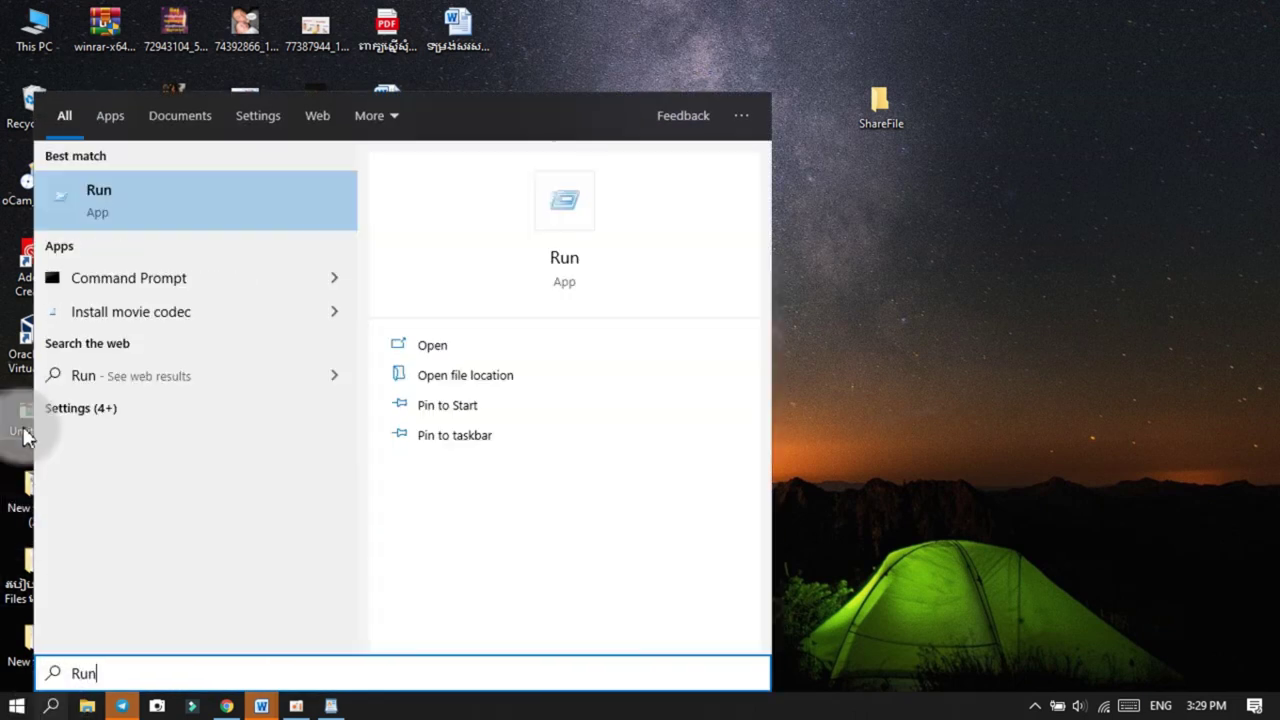
pyautogui.click(78, 203)
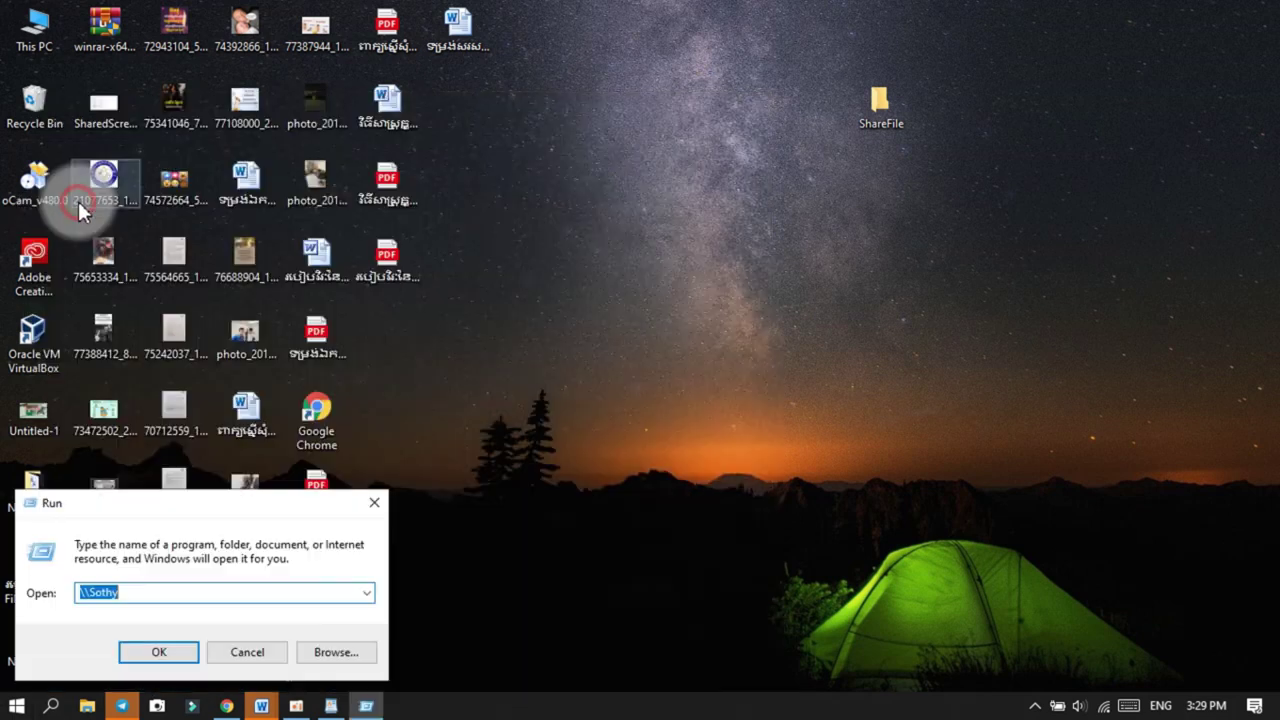
pyautogui.press('BackSpace')
pyautogui.click(151, 593)
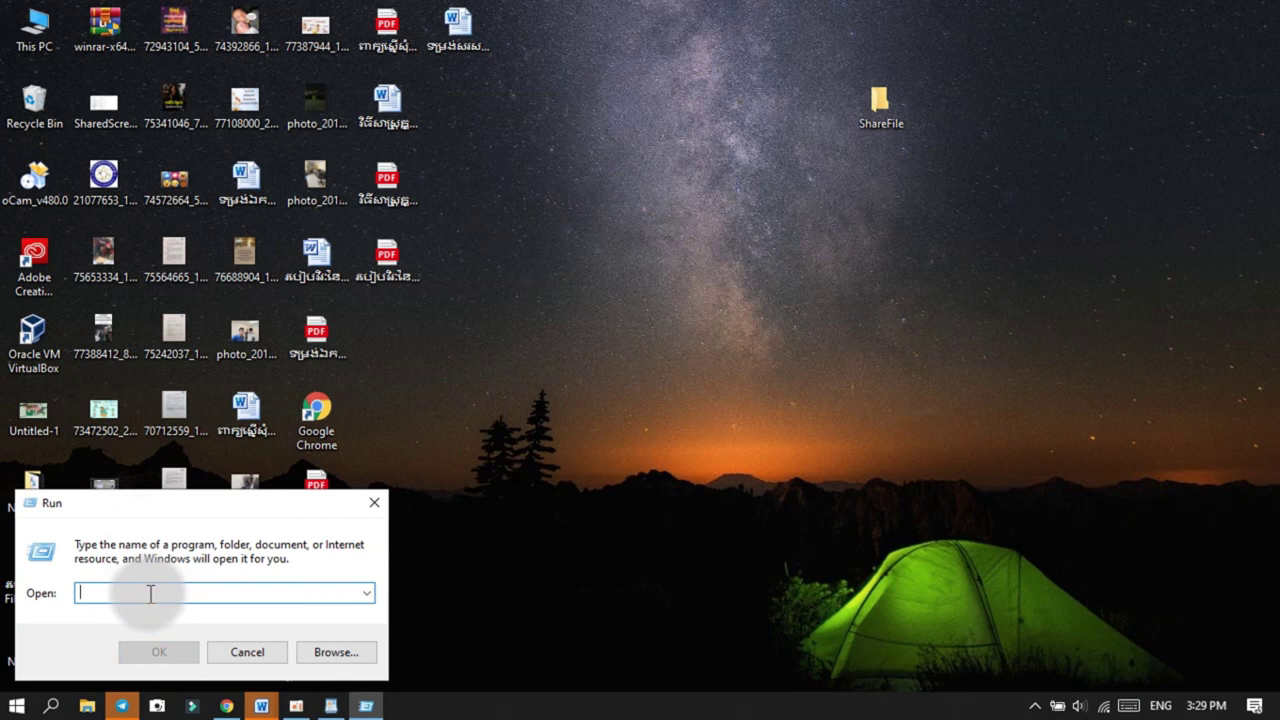
pyautogui.write('\\\\')
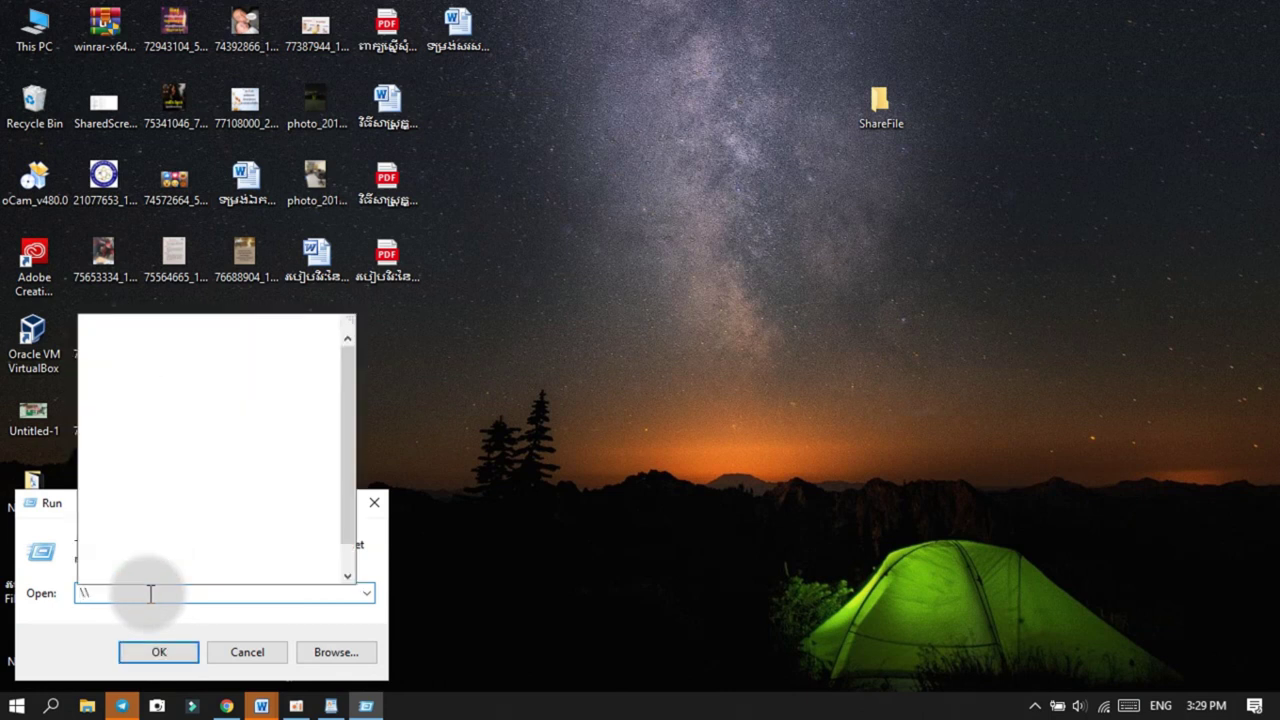
pyautogui.write('Sothy')
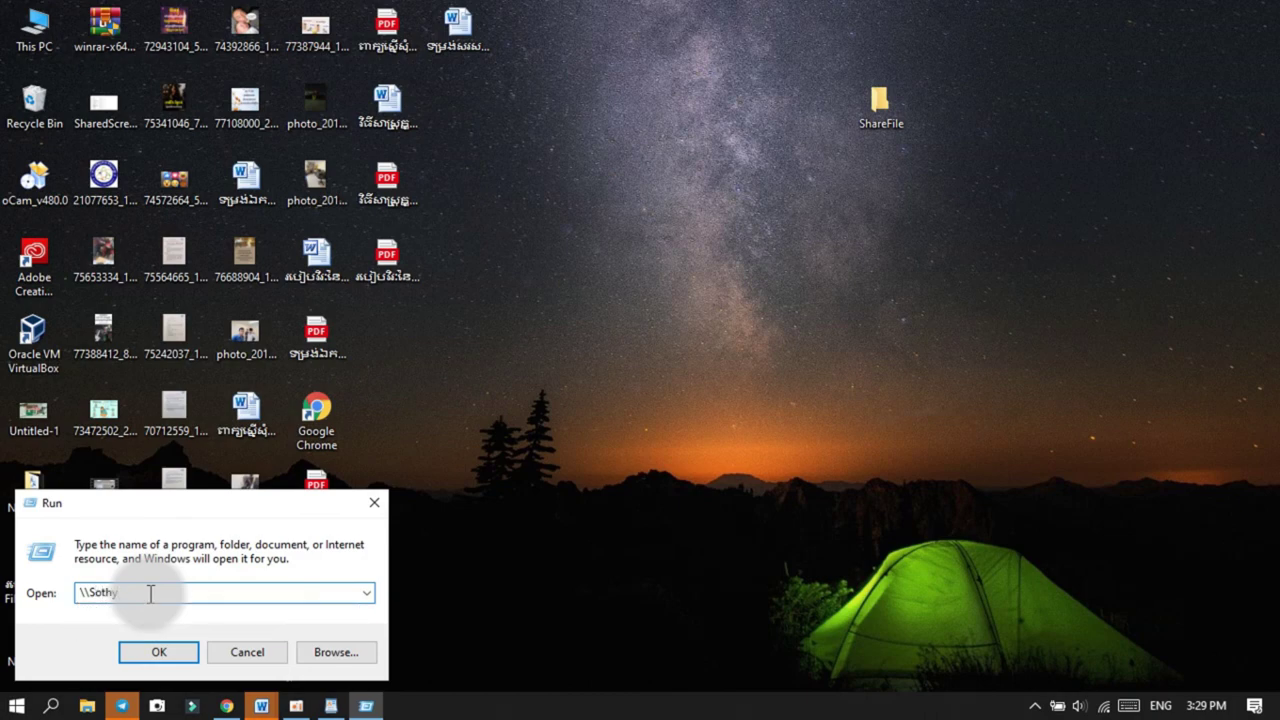
pyautogui.press('Return')
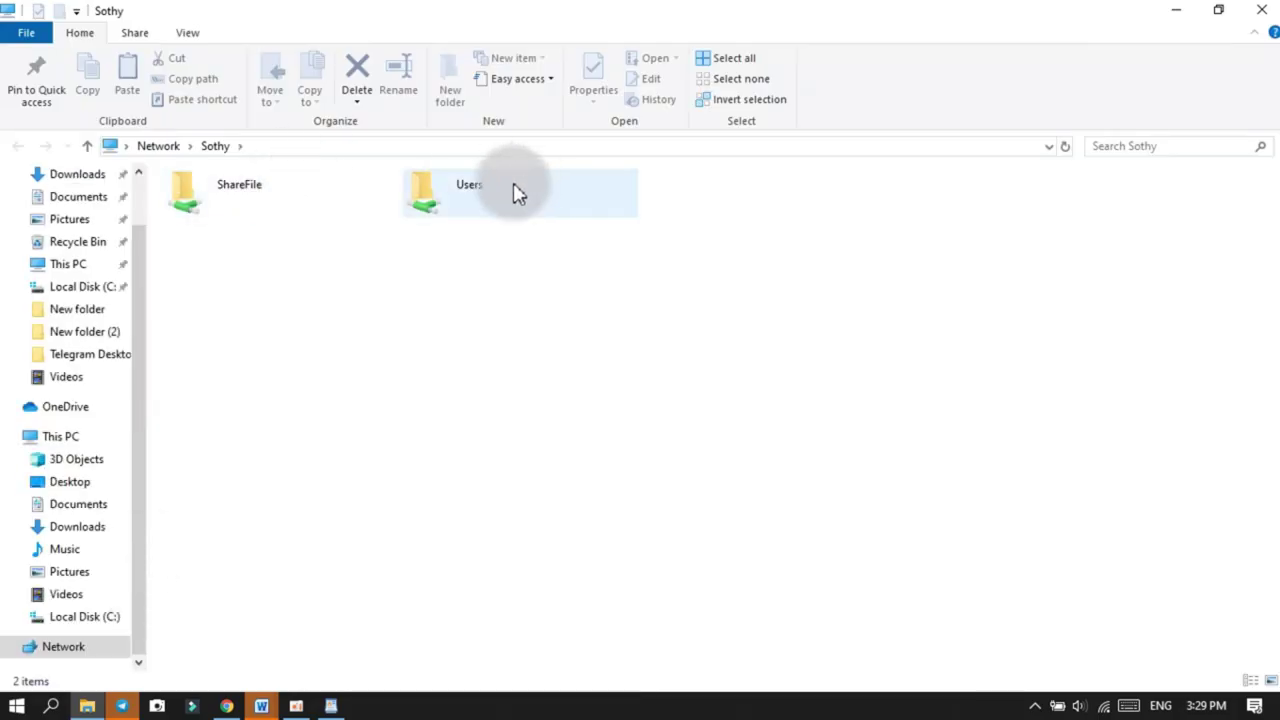
# Check the ShareFile and Users shares on the network PC, and close the folder window.
pyautogui.click(229, 199)
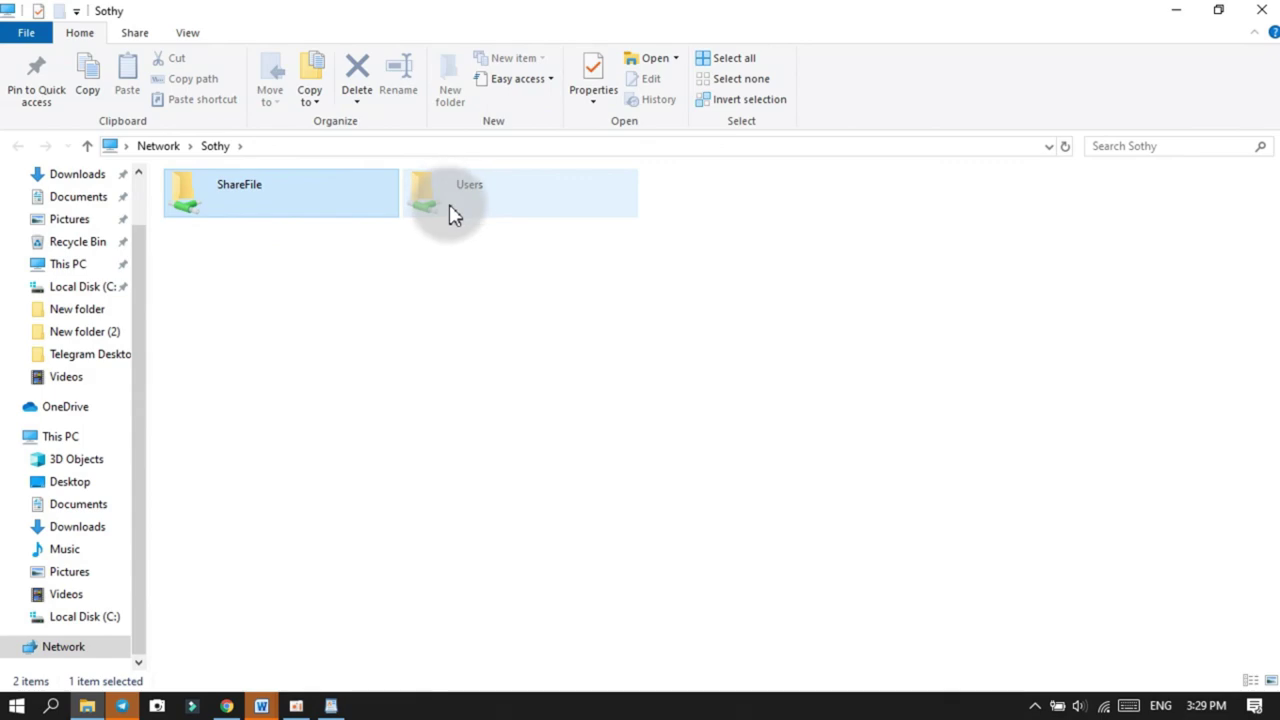
pyautogui.click(450, 212)
pyautogui.click(1262, 10)
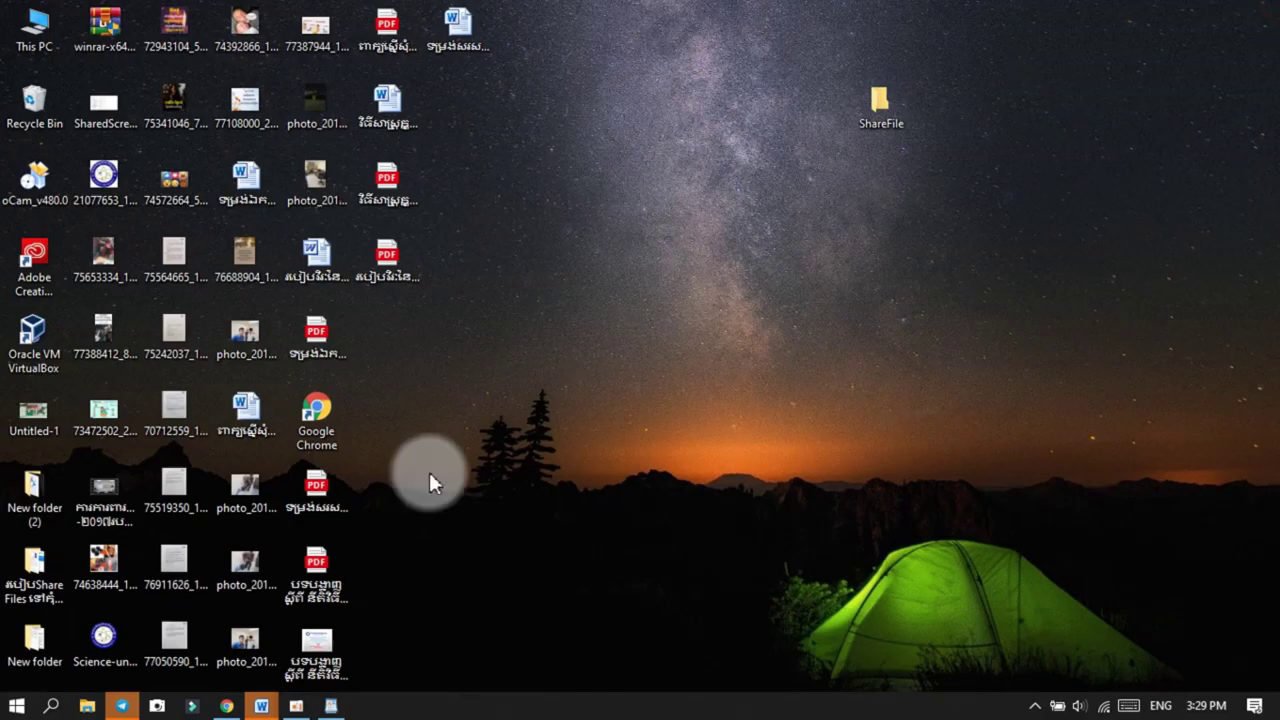
# Look up this PC's device name under System > About in Windows Settings and highlight it.
pyautogui.click(16, 706)
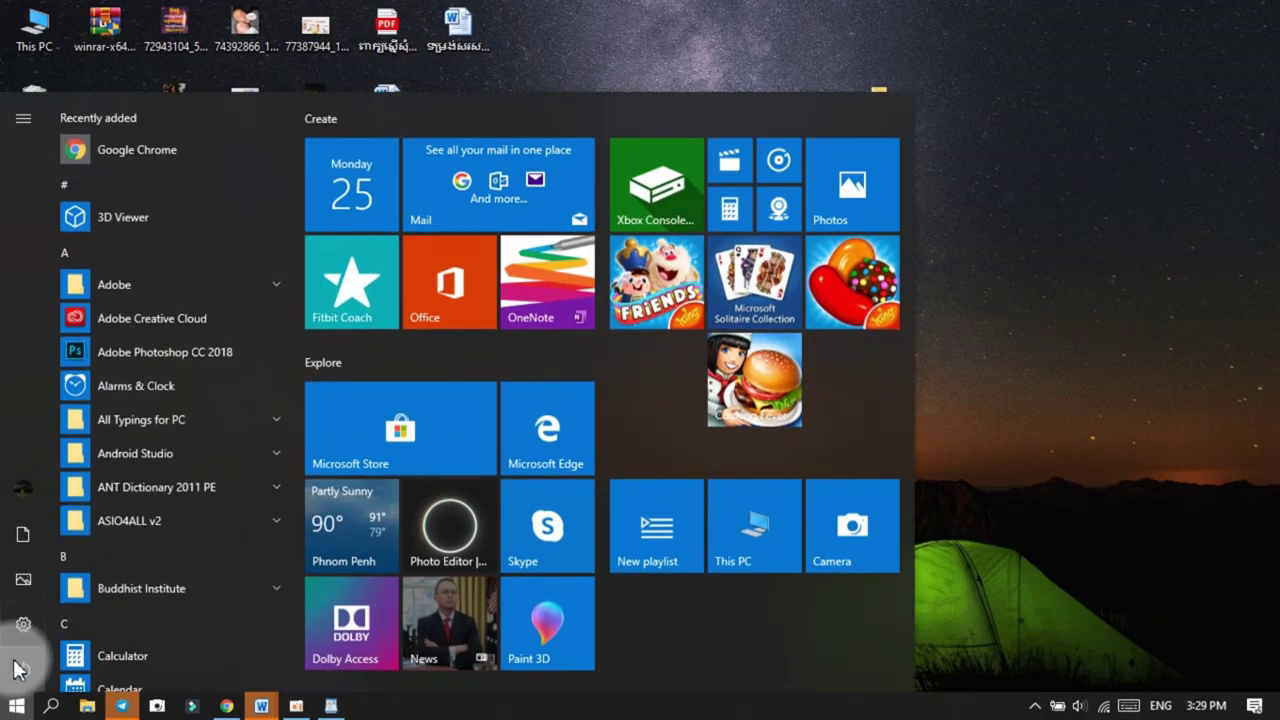
pyautogui.click(21, 623)
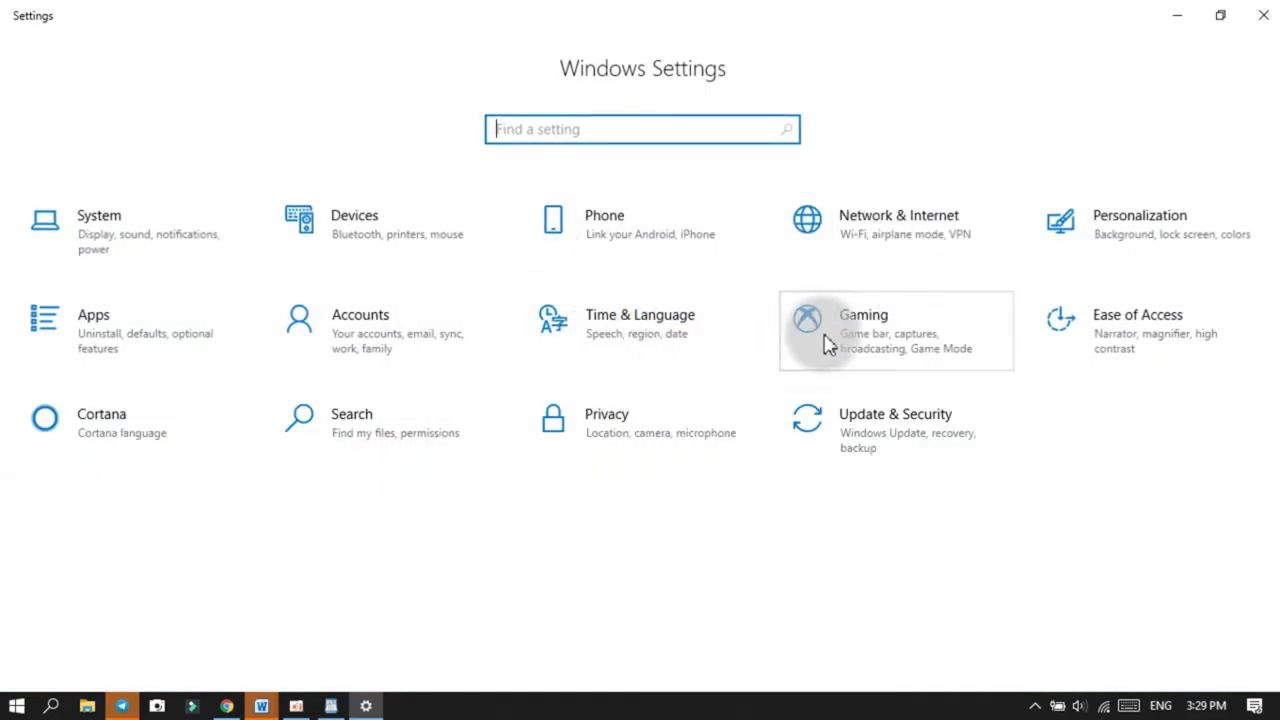
pyautogui.click(162, 233)
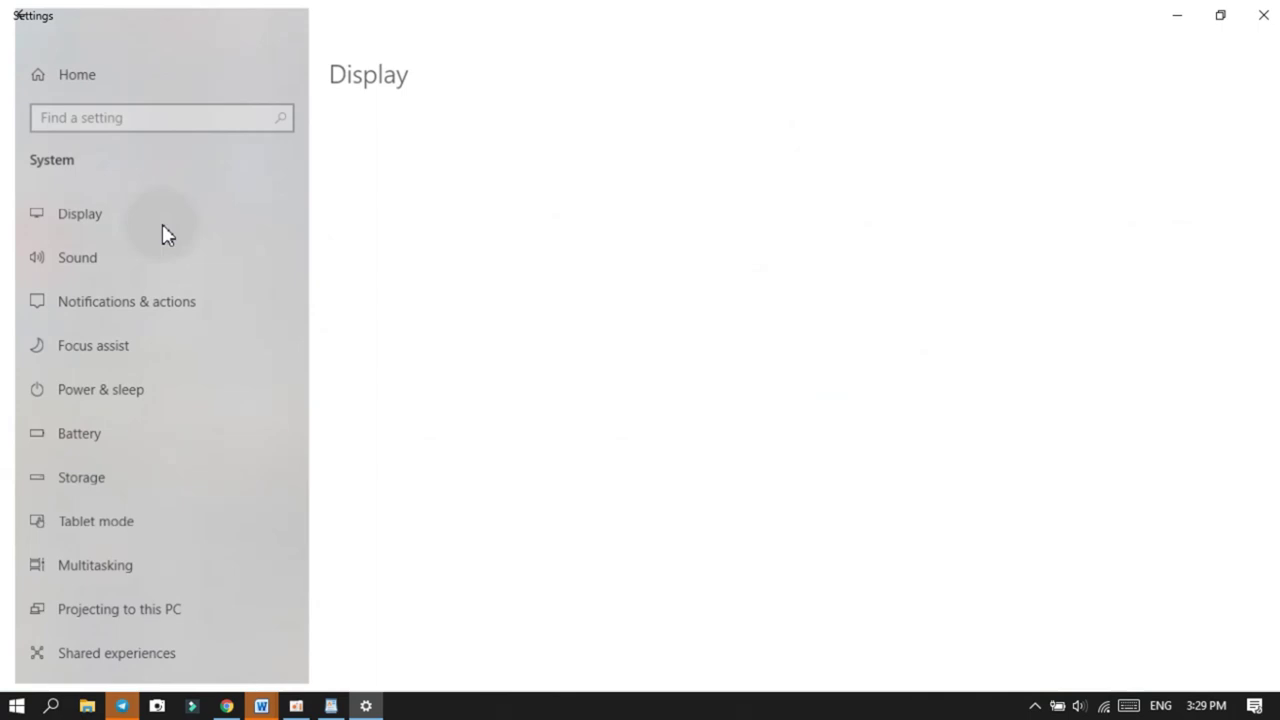
pyautogui.scroll(-3, 114, 484)
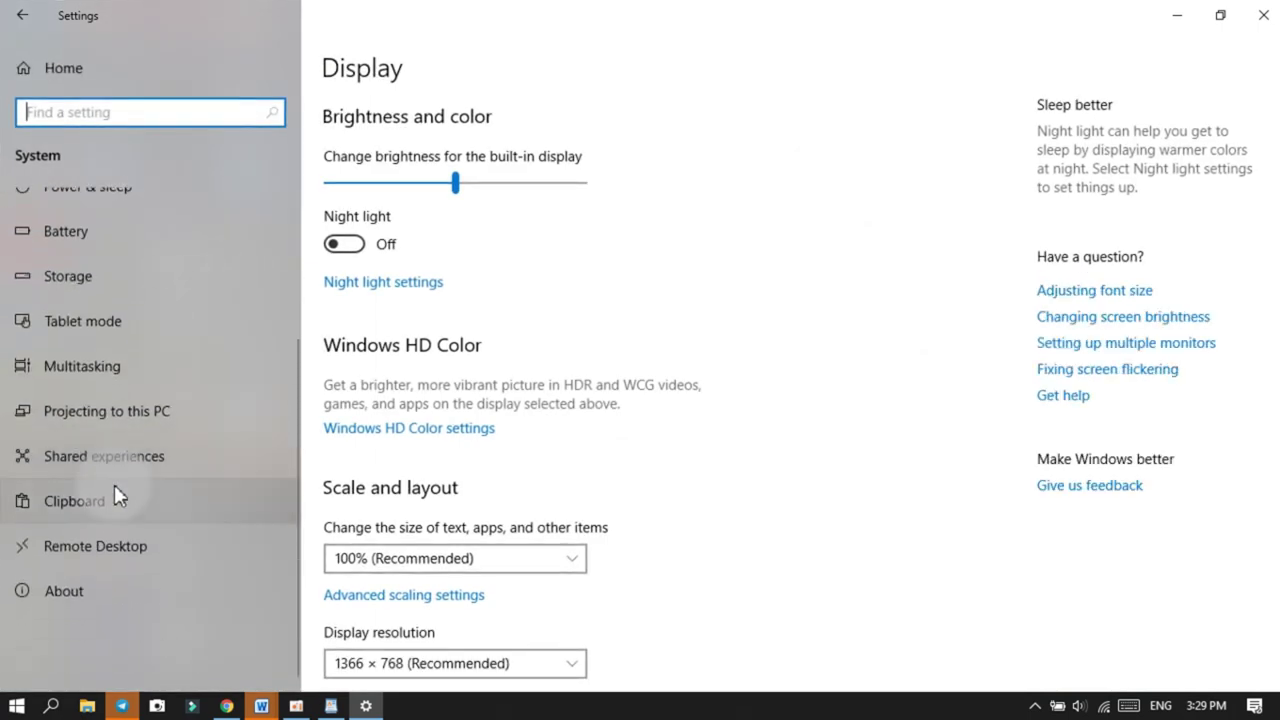
pyautogui.click(84, 591)
pyautogui.scroll(-1, 497, 418)
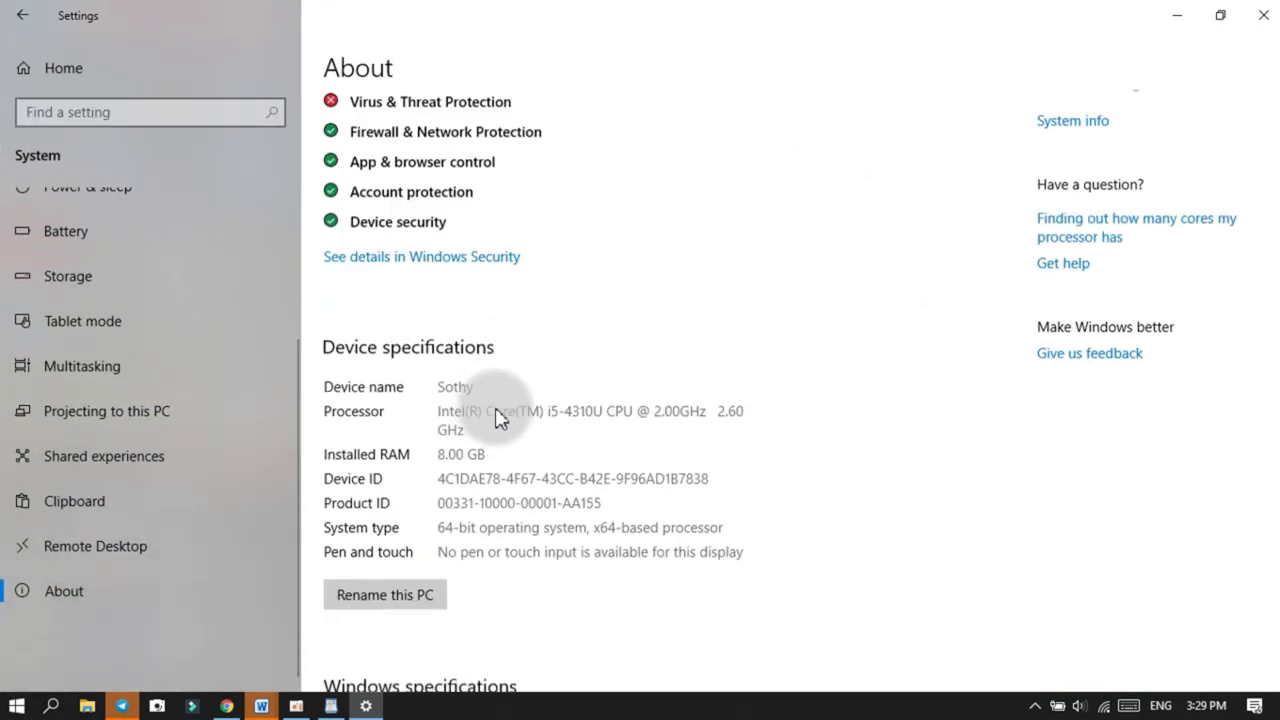
pyautogui.scroll(-3, 500, 418)
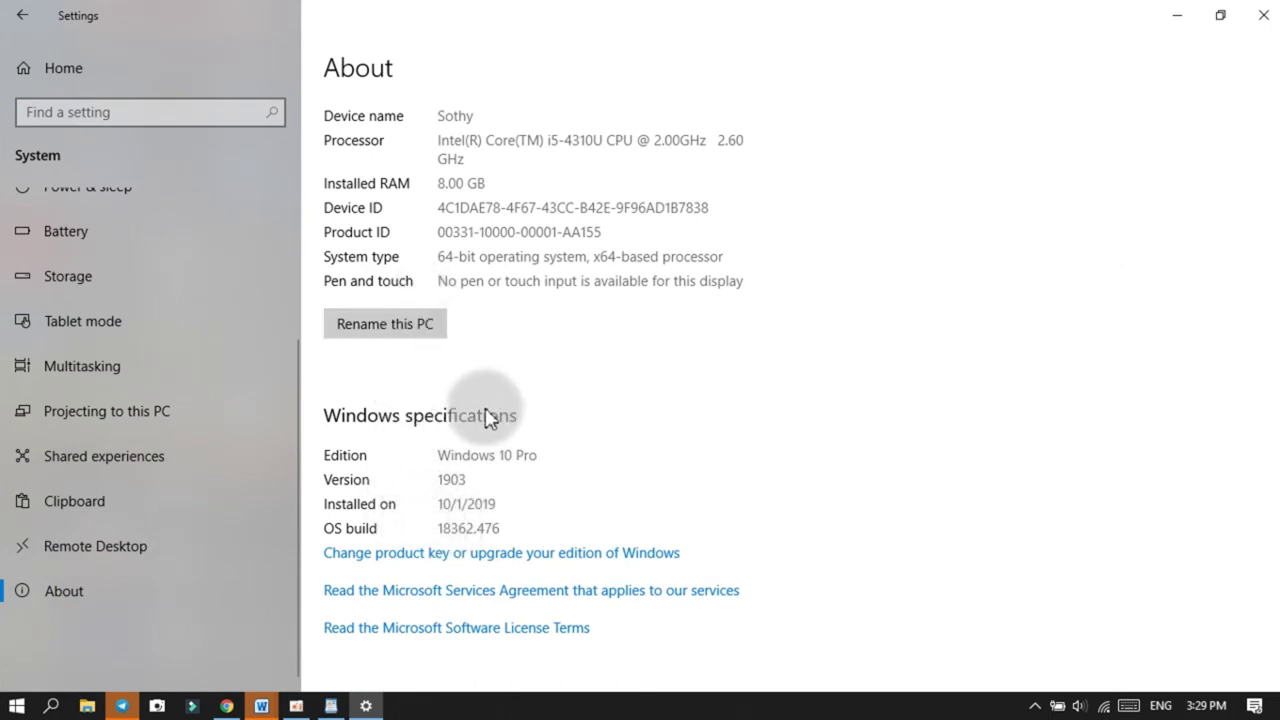
pyautogui.scroll(2, 443, 205)
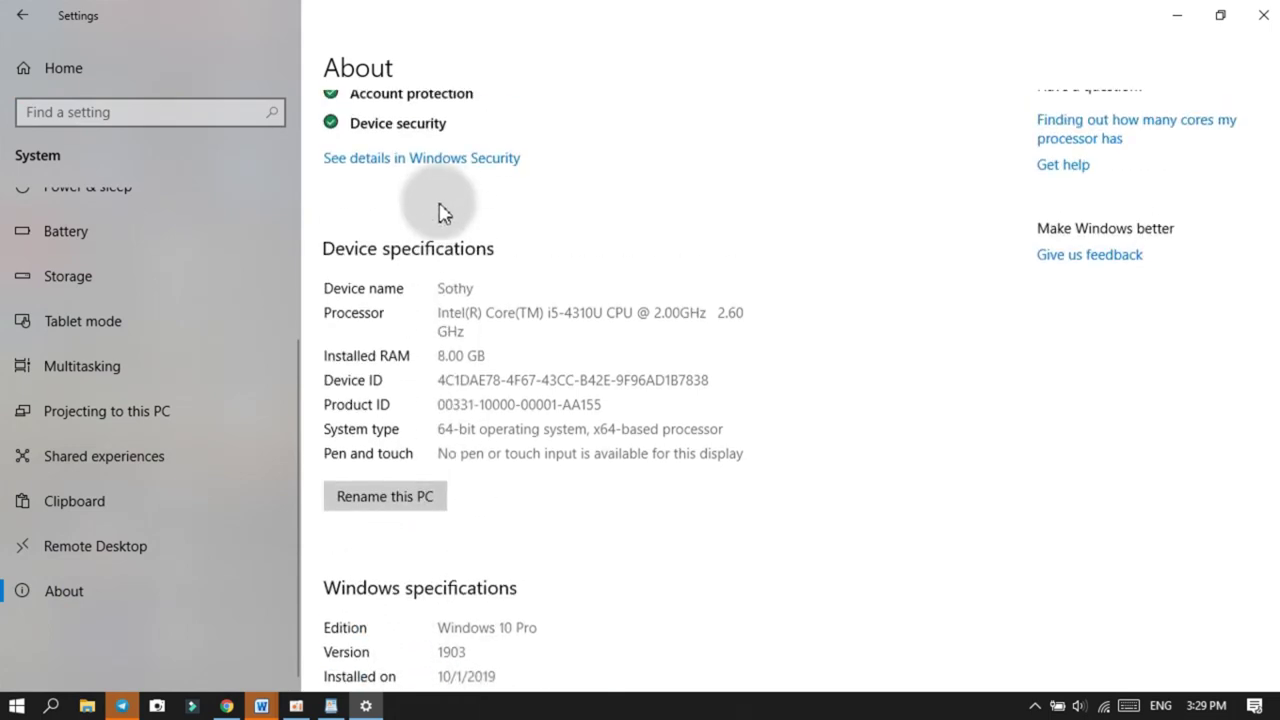
pyautogui.doubleClick(478, 289)
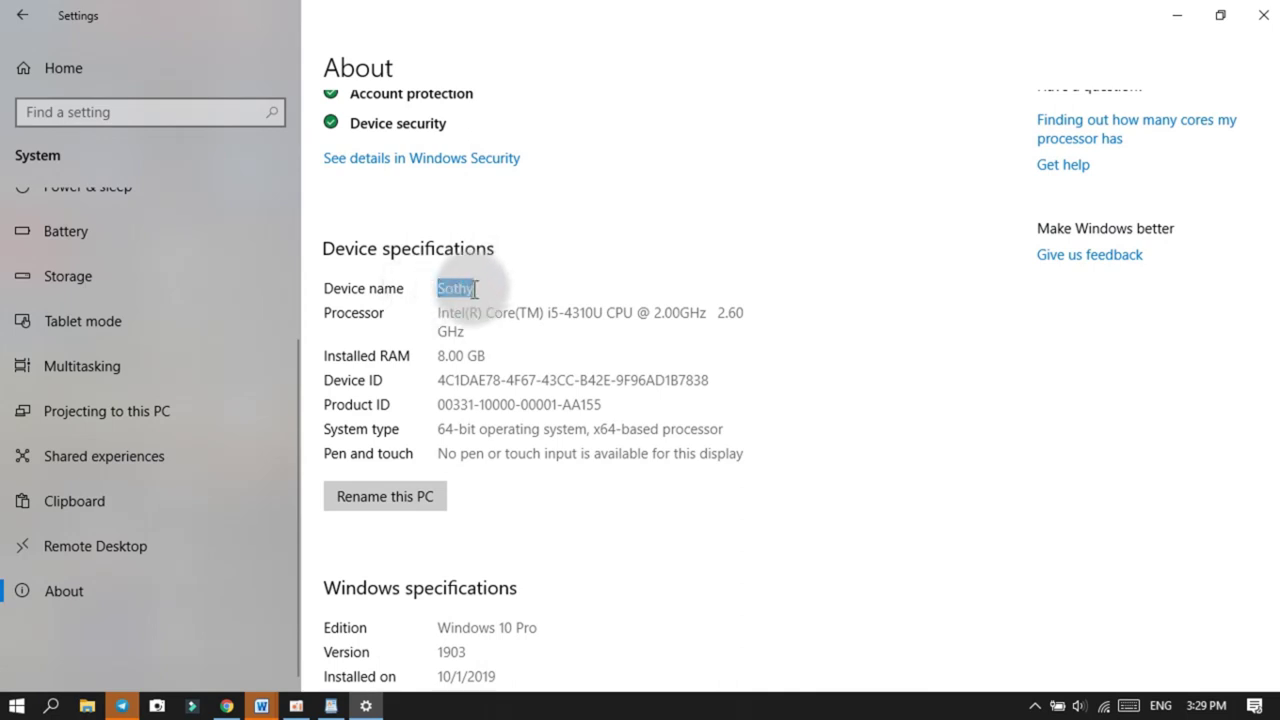
# Add the note item "8/ Copy Name PC and then Past it in Run." below item 7/ in the WordPad notes.
pyautogui.click(336, 705)
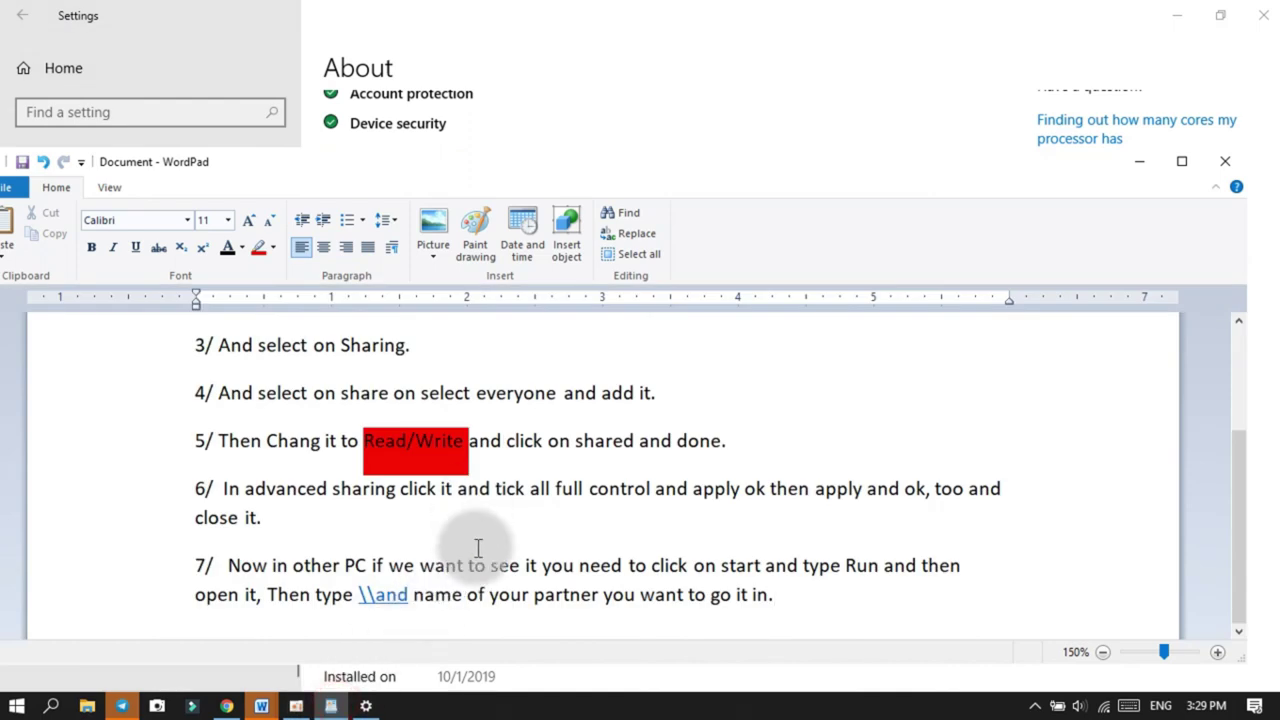
pyautogui.scroll(1, 677, 543)
pyautogui.press('Return')
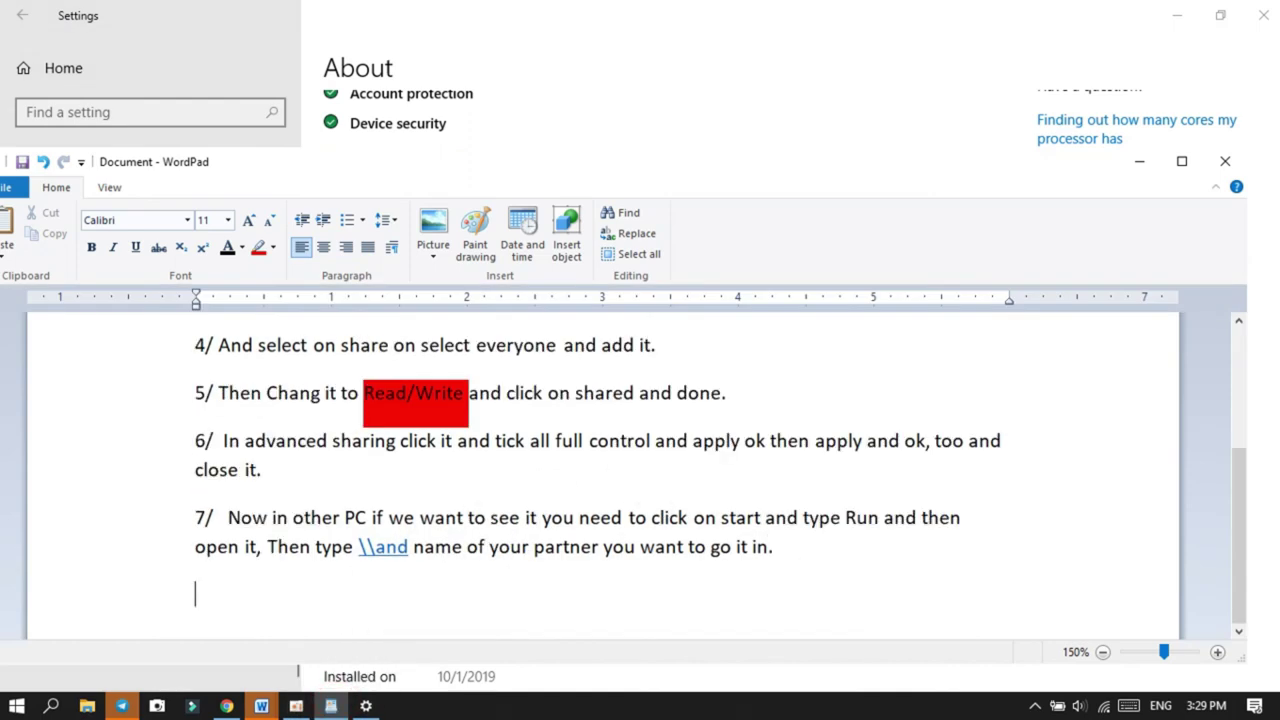
pyautogui.write('8/ Copy N')
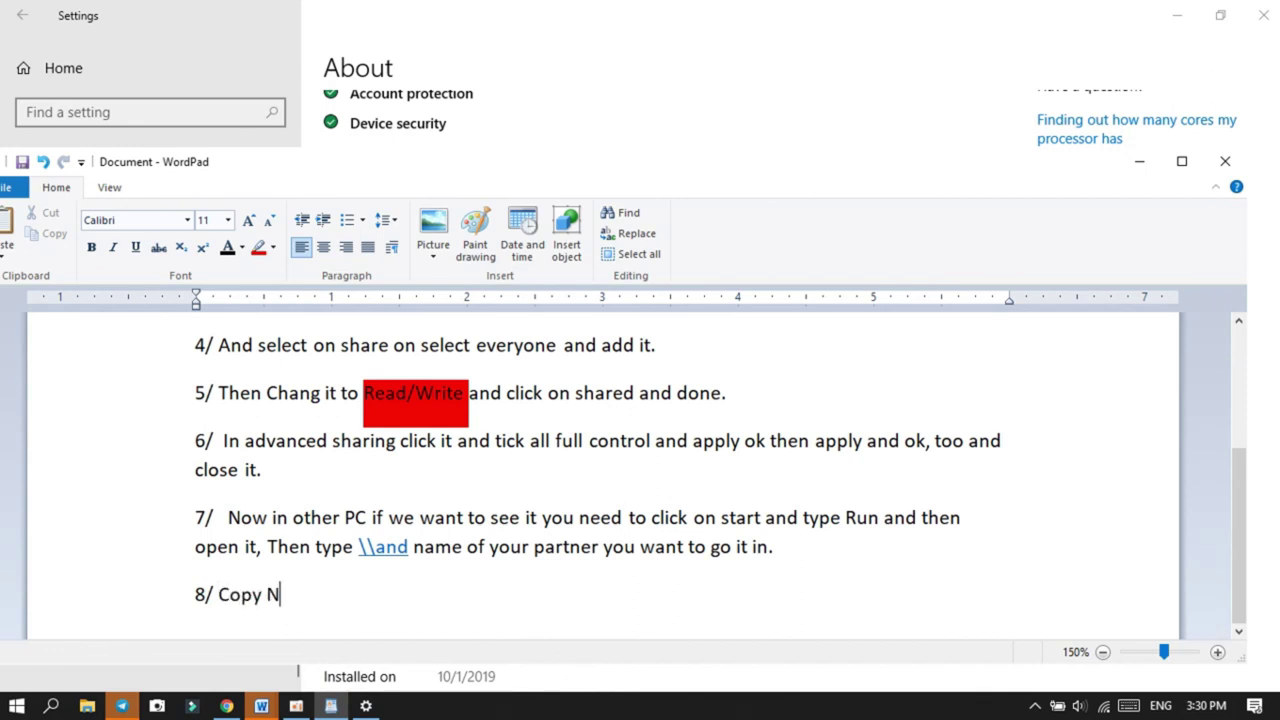
pyautogui.write('ame PC and th')
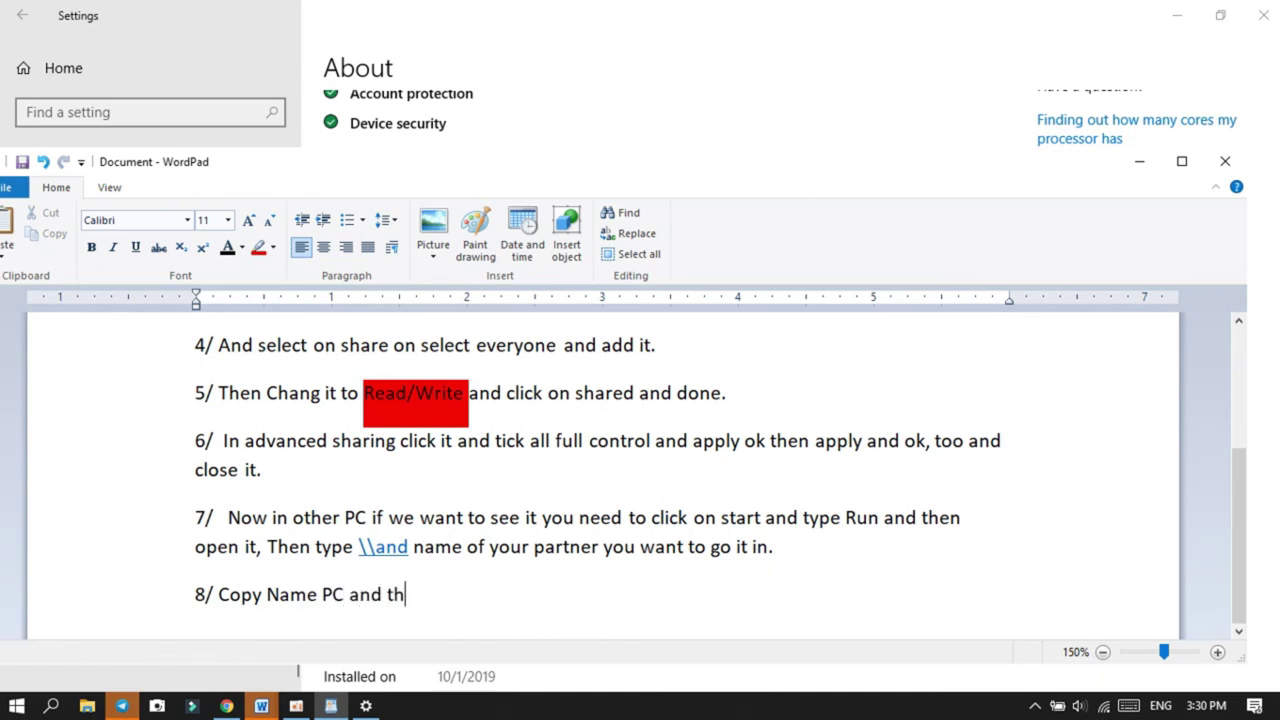
pyautogui.write('en Past it in Run.')
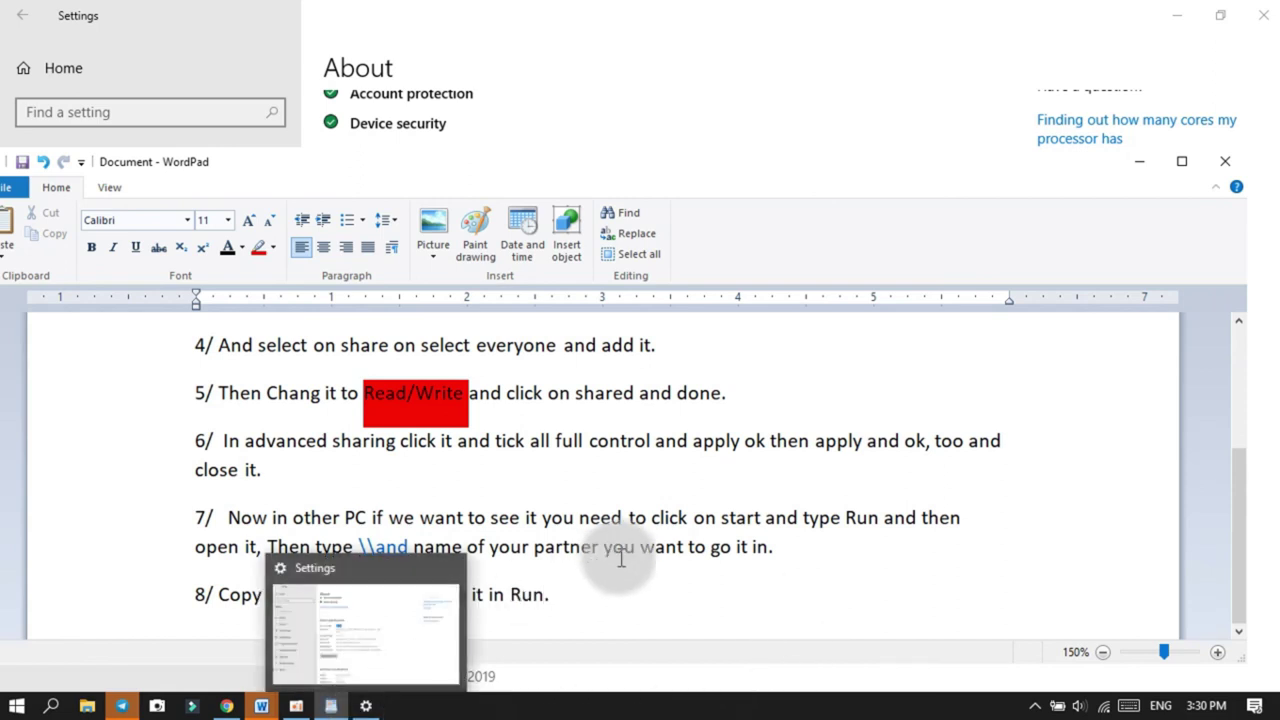
# Minimize the notes, select the device name in About again, and open \\ plus that name through Run.
pyautogui.click(1148, 163)
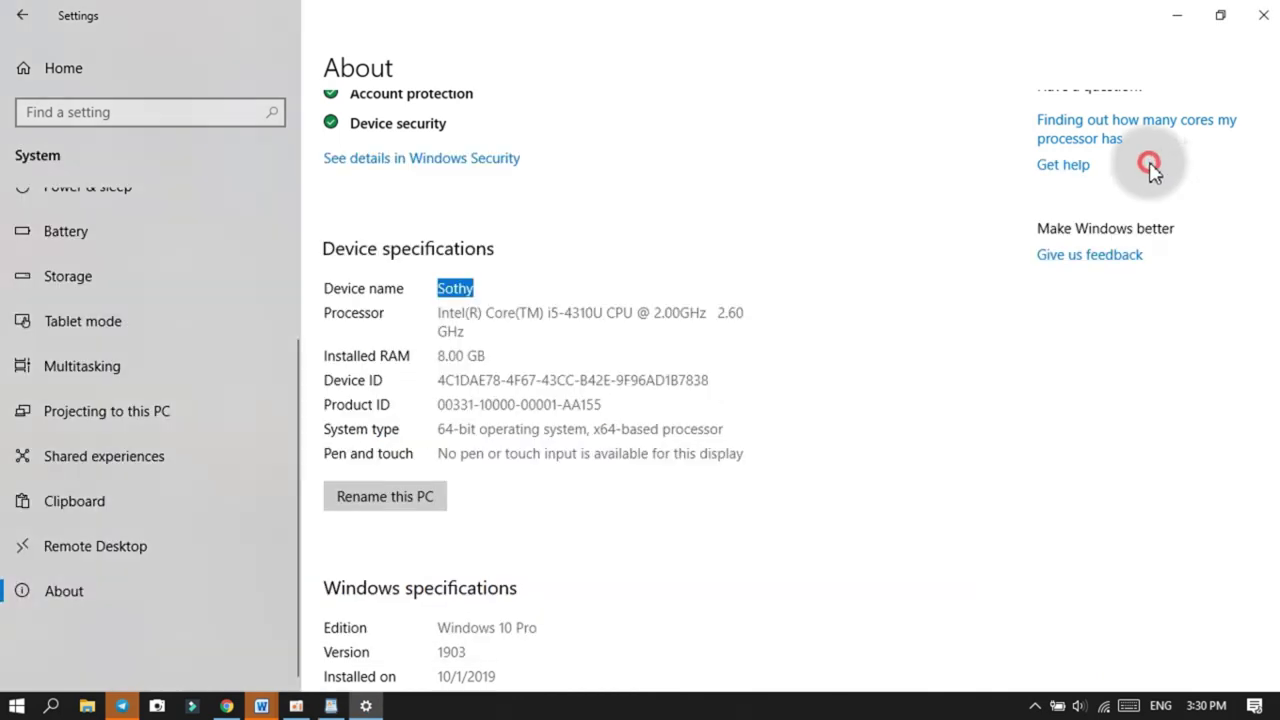
pyautogui.moveTo(478, 287); pyautogui.dragTo(433, 285)
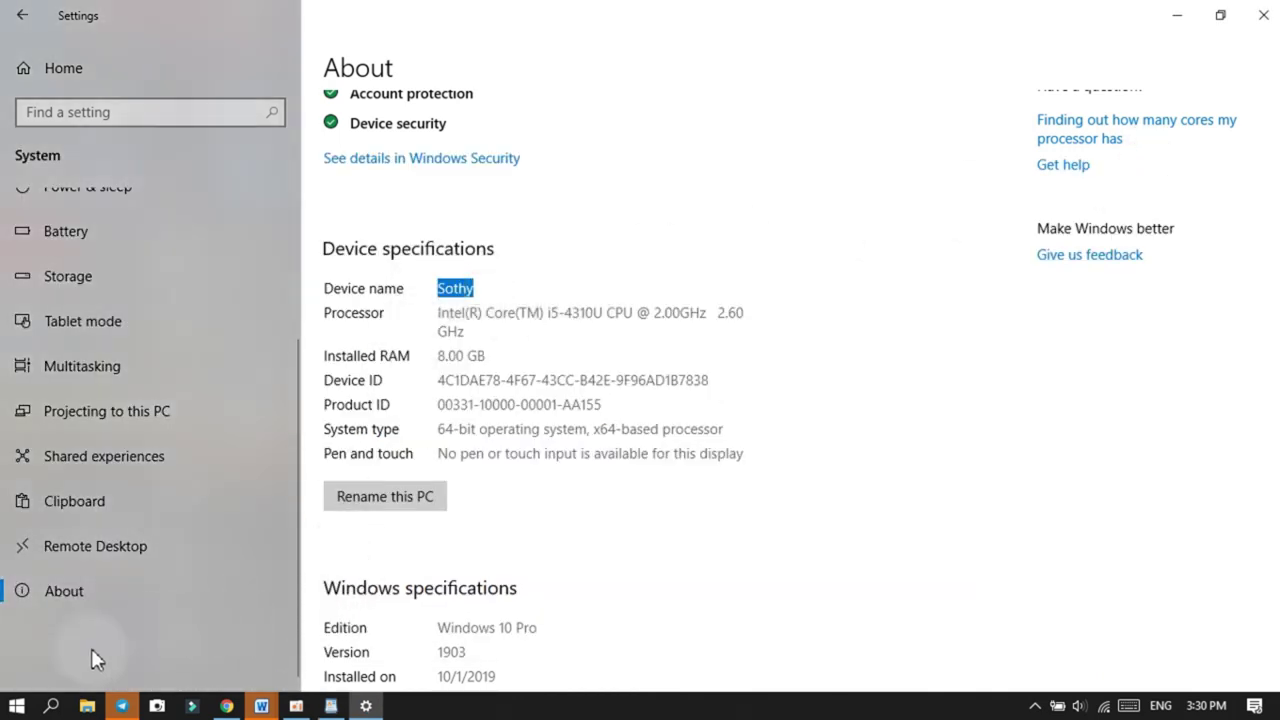
pyautogui.click(50, 708)
pyautogui.write('run')
pyautogui.press('Return')
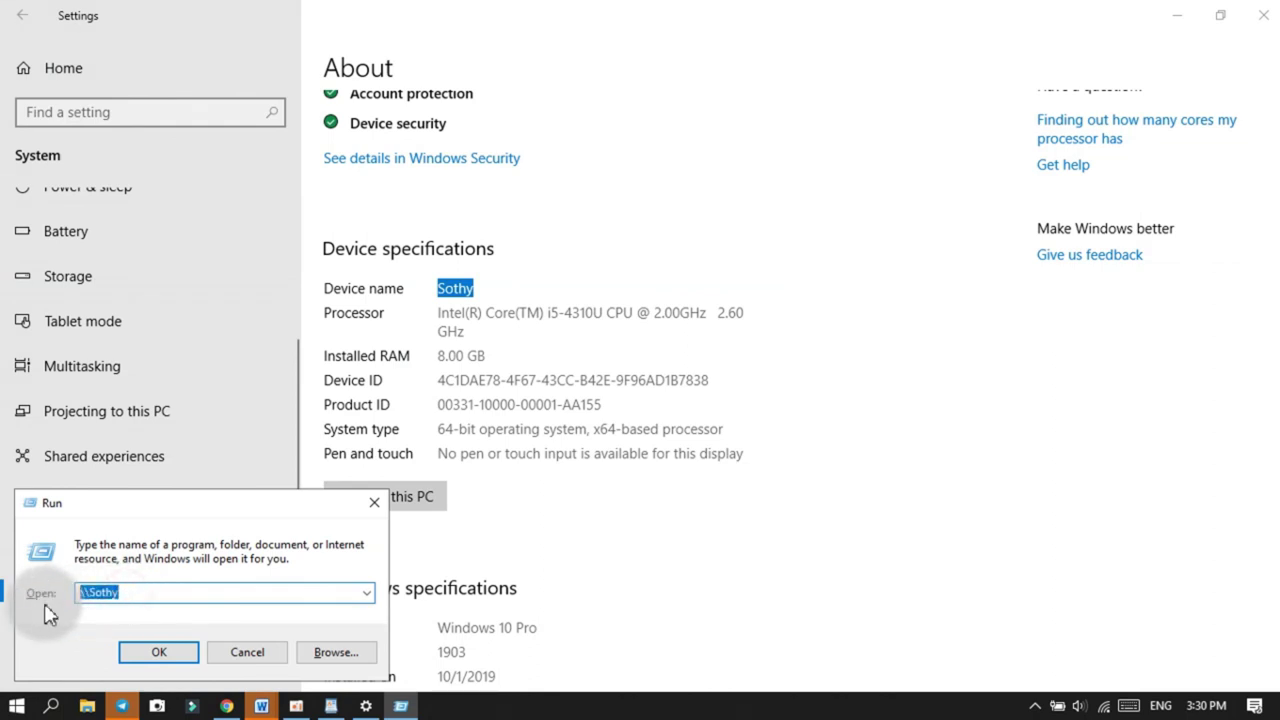
pyautogui.press('BackSpace')
pyautogui.write('\\\\')
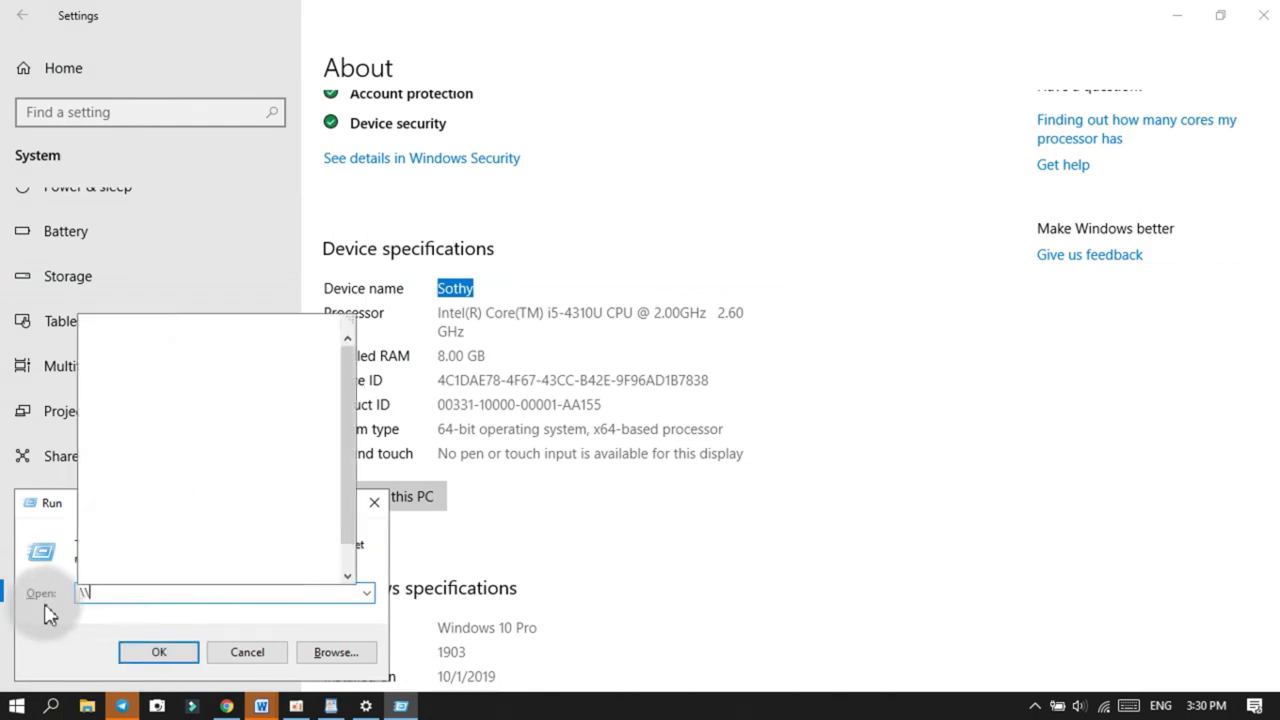
pyautogui.write('Sothy')
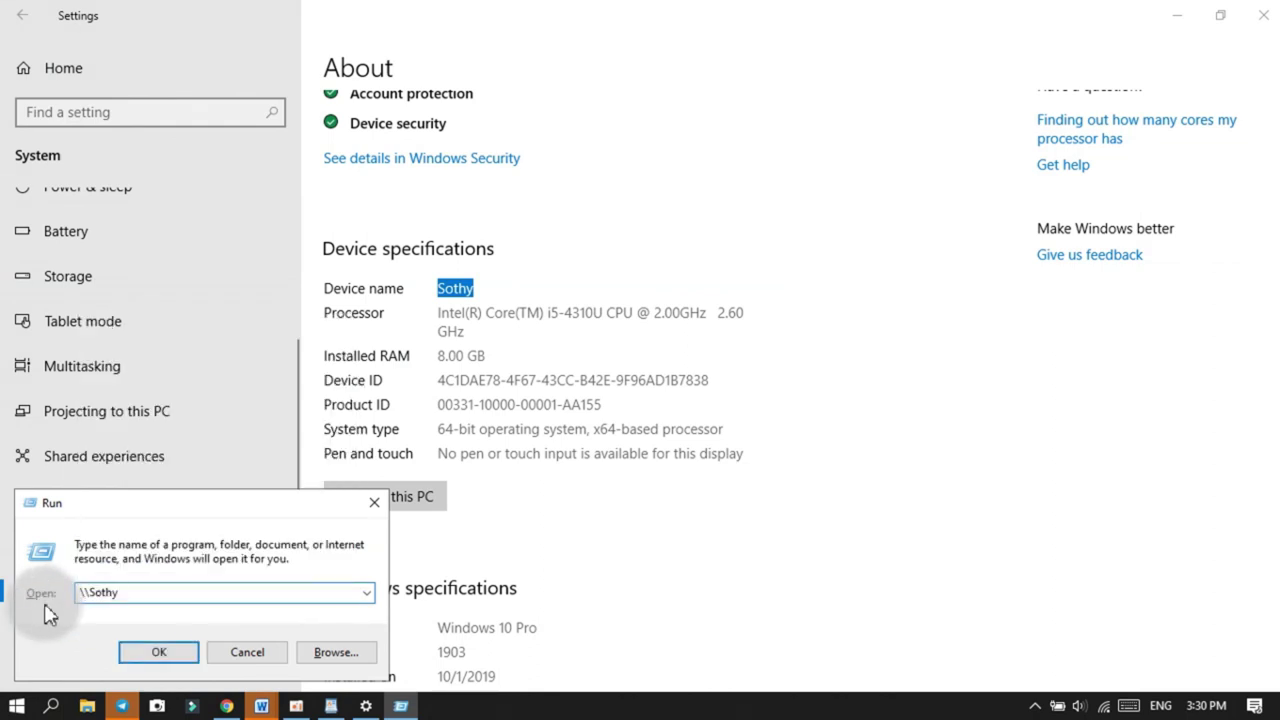
pyautogui.click(140, 656)
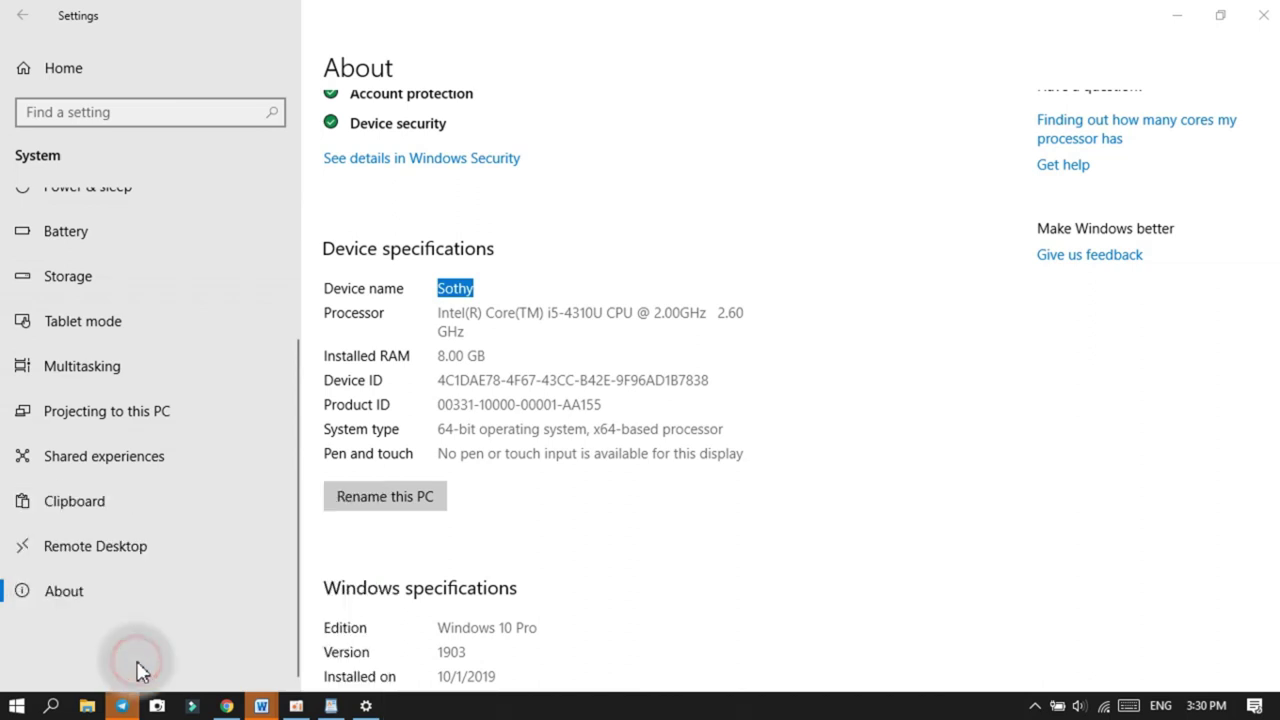
# Point out the shared folders in the network window and close it.
pyautogui.moveTo(566, 294); pyautogui.dragTo(260, 178)
pyautogui.click(340, 314)
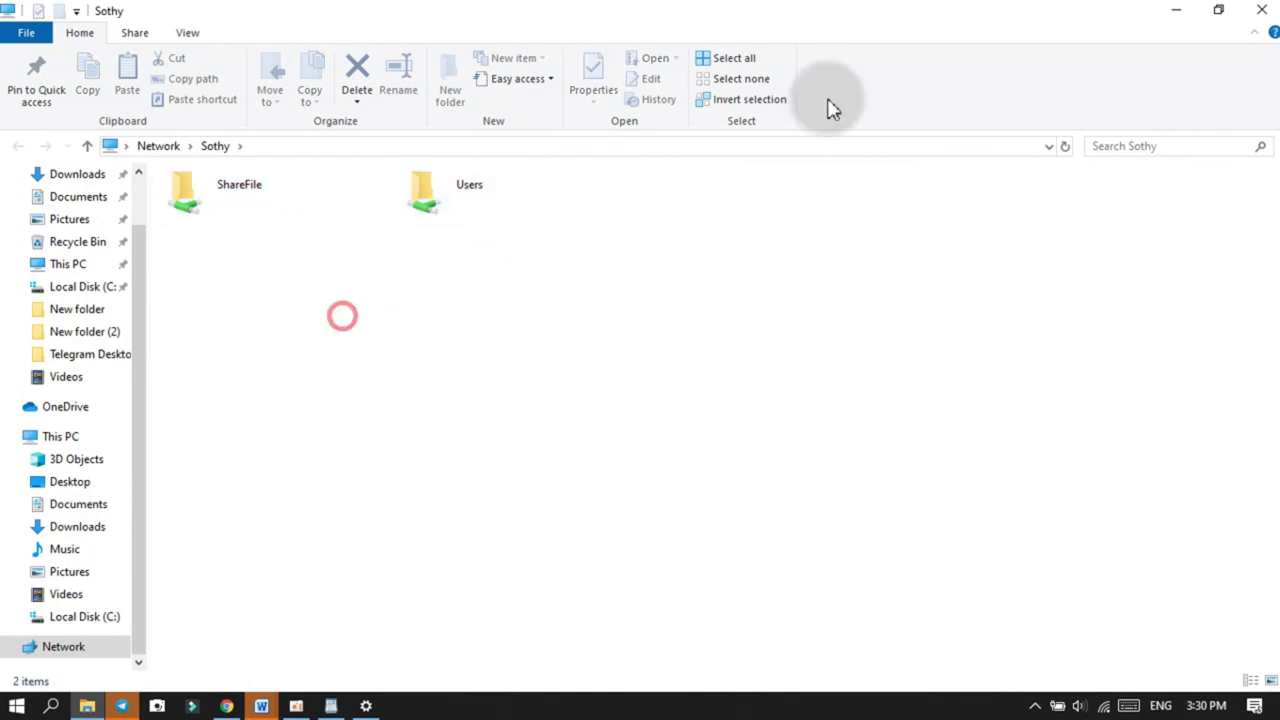
pyautogui.click(1262, 10)
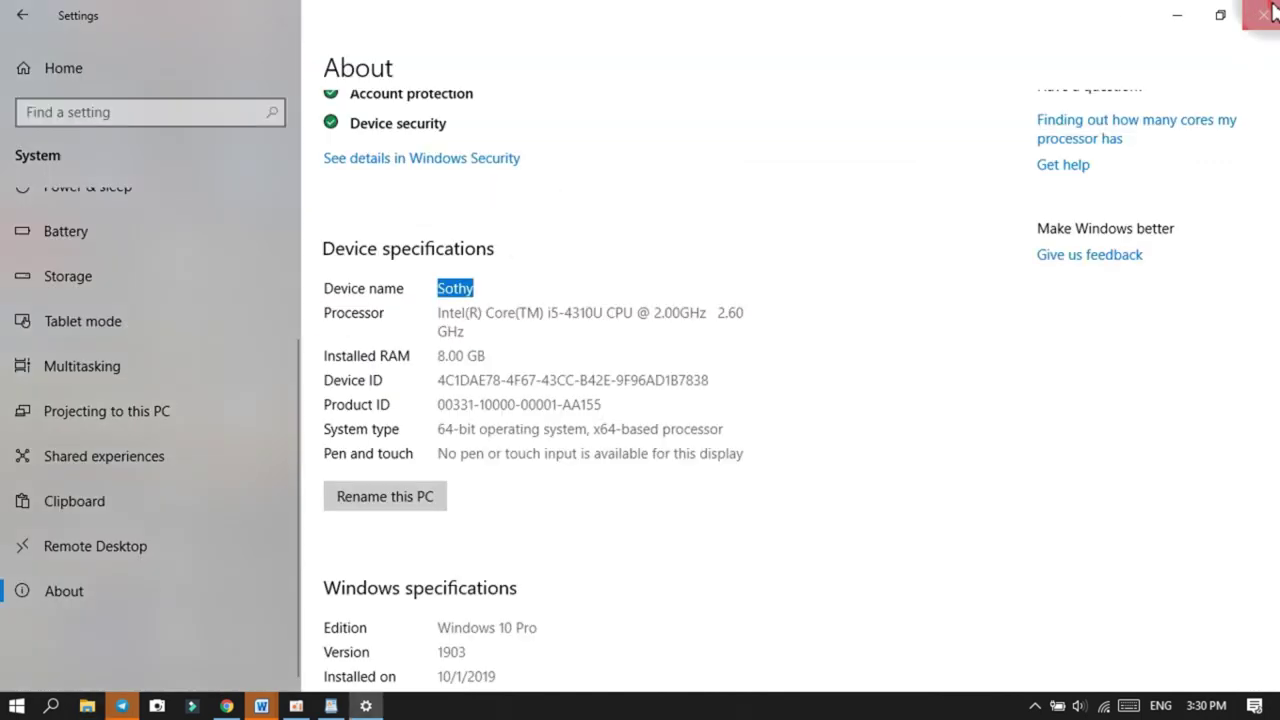
# Close Windows Settings and bring the WordPad notes back up in a maximized window.
pyautogui.click(331, 703)
pyautogui.click(1262, 12)
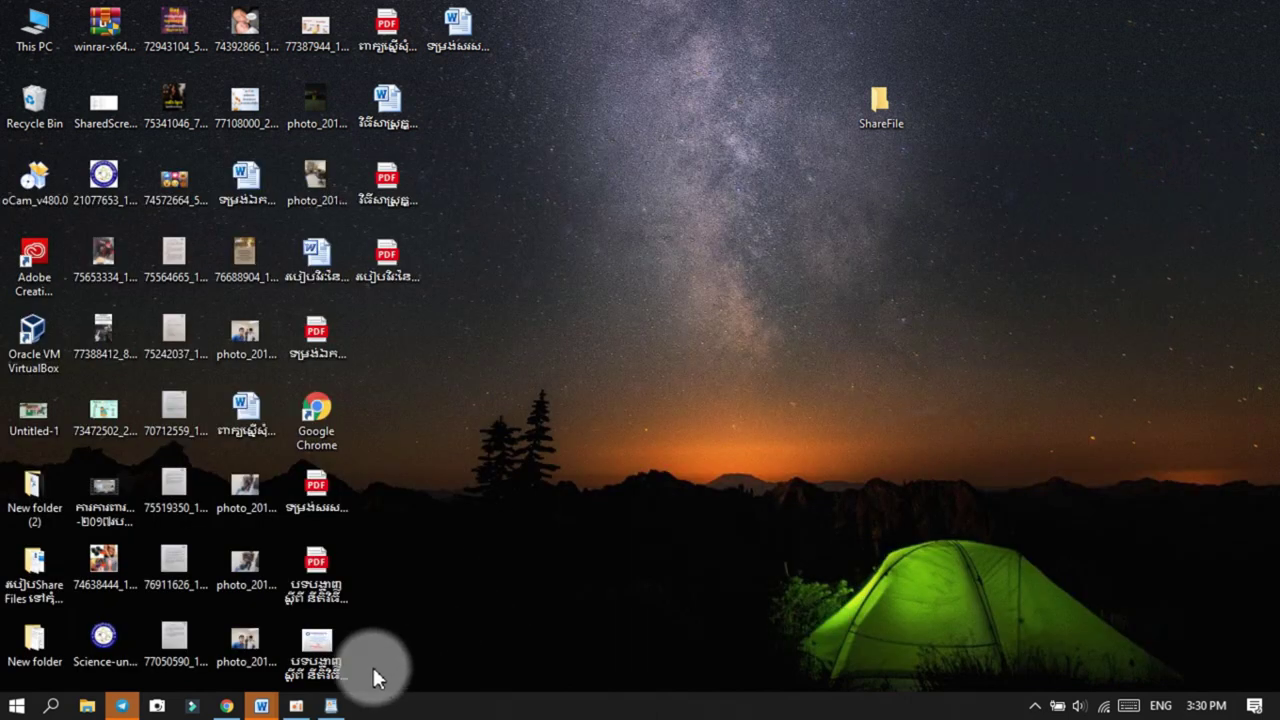
pyautogui.click(330, 706)
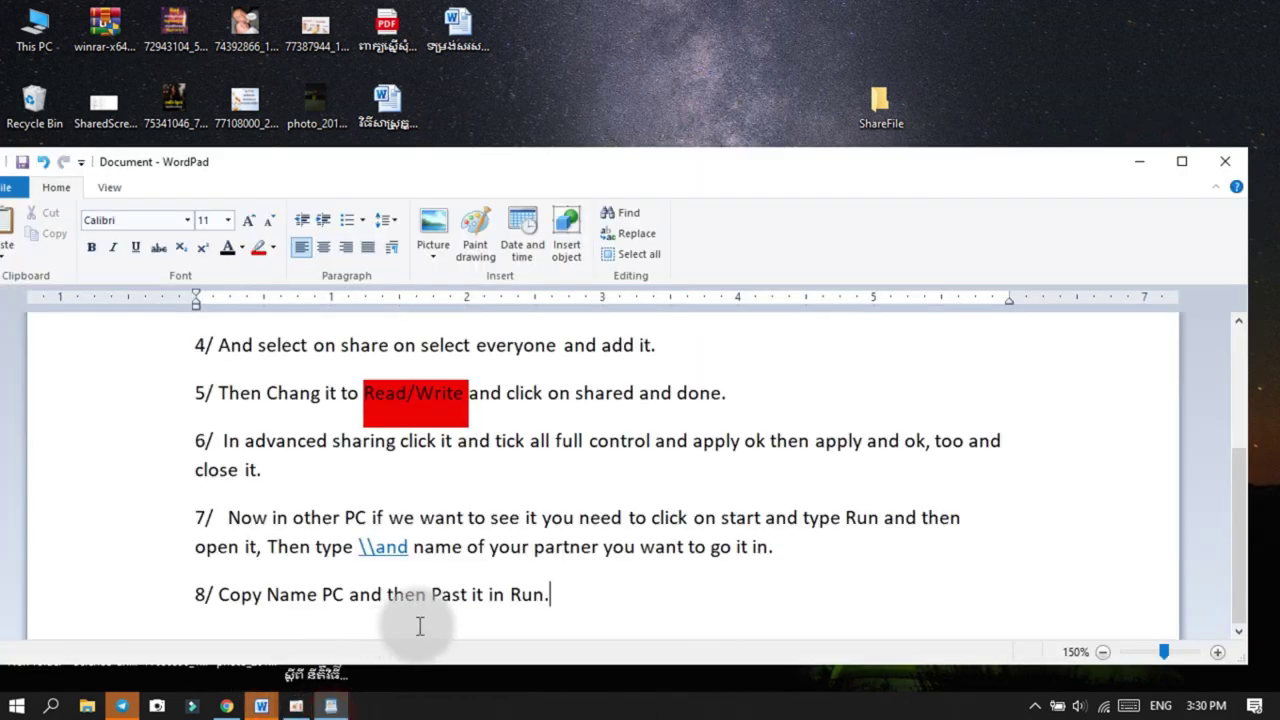
pyautogui.click(1193, 160)
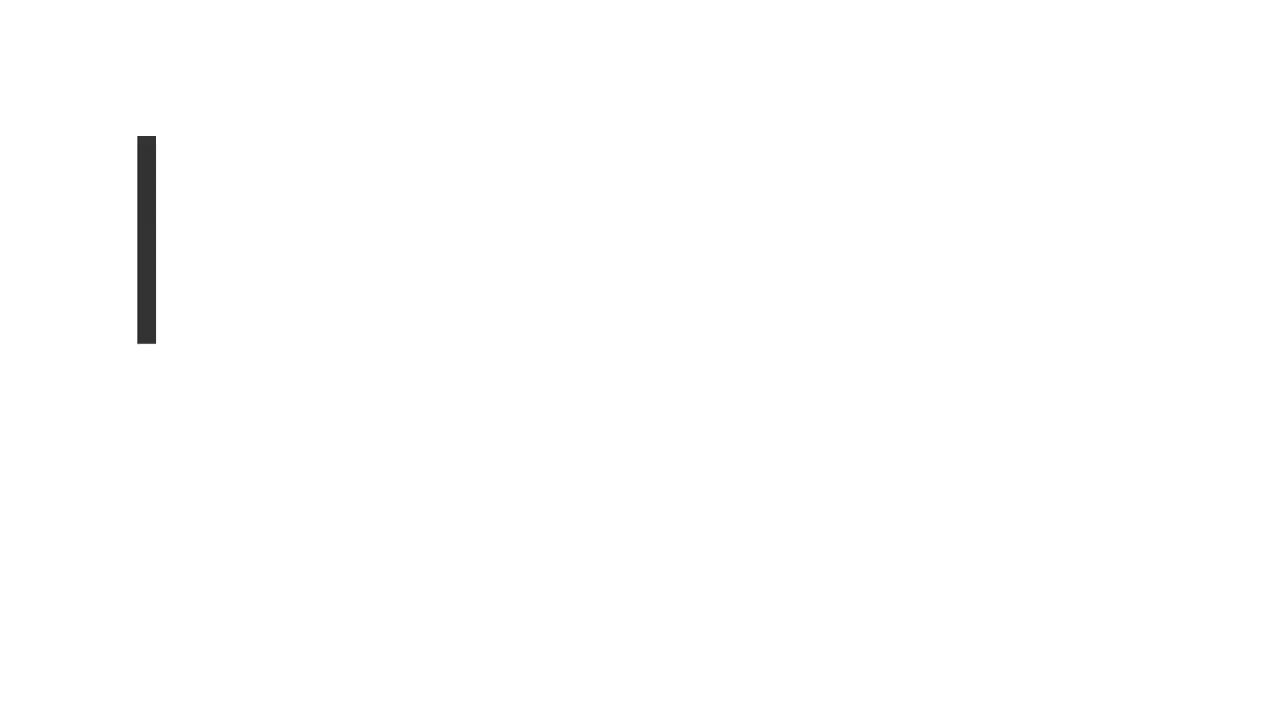